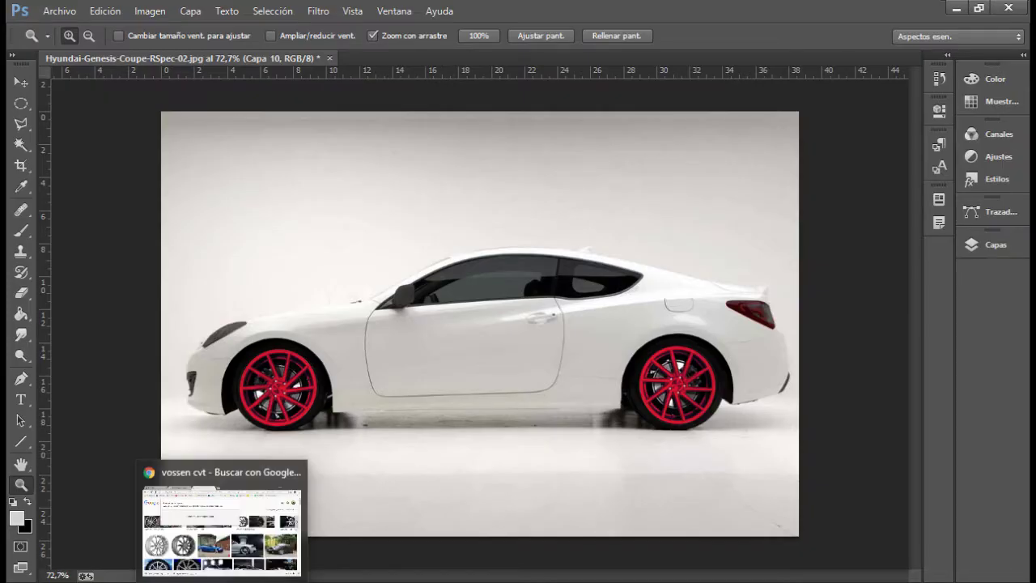
# - Switch from Photoshop to the Chrome tab showing 'vossen cvt' Google Images results
pyautogui.click(220, 530)
# - Search Google Images for 'logo de red bull png'
pyautogui.scroll(-5, 629, 209)
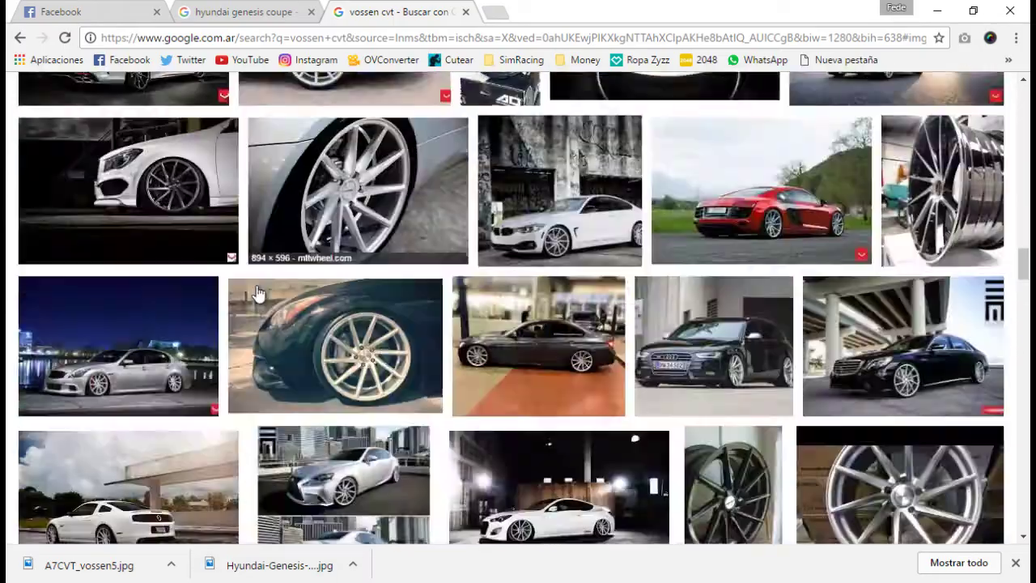
pyautogui.scroll(-5, 629, 209)
pyautogui.scroll(10, 630, 217)
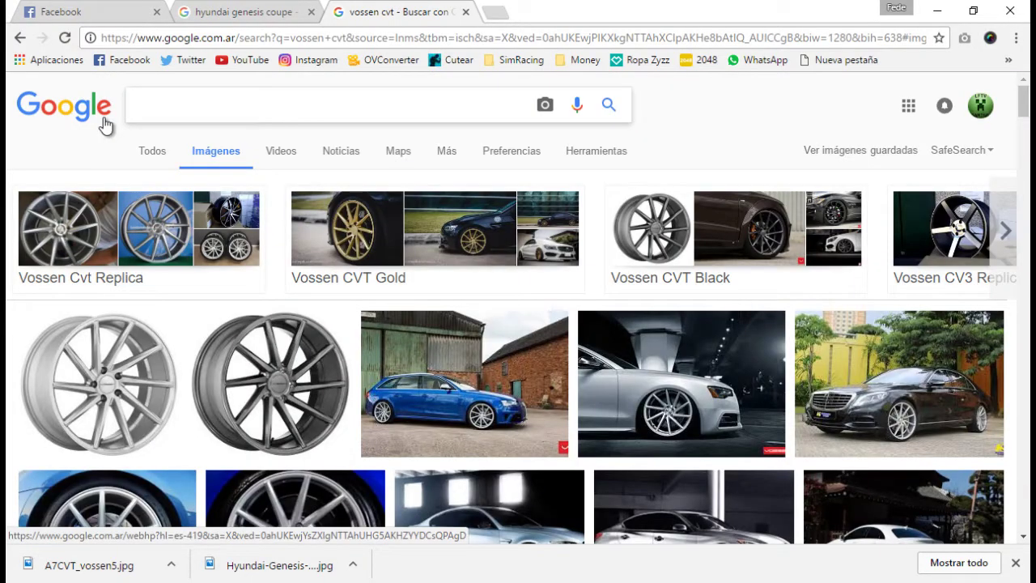
pyautogui.write('logo de ra')
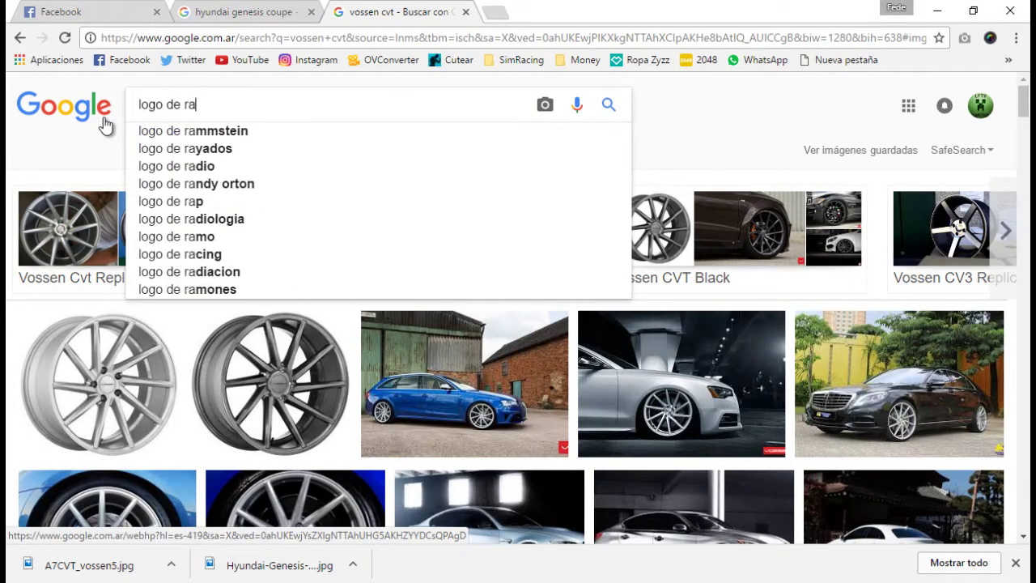
pyautogui.write('d bull png')
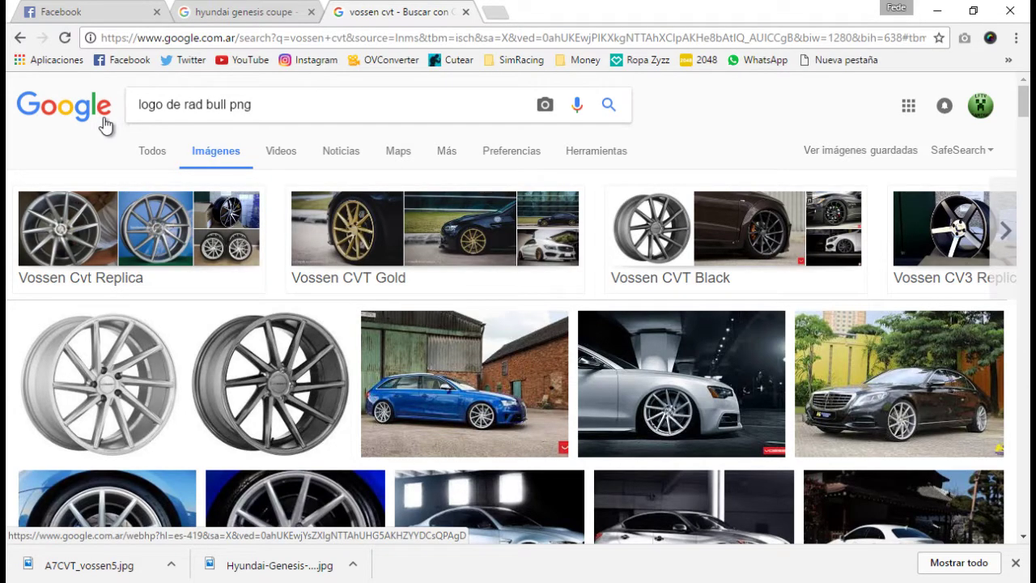
# - Preview several Red Bull logo results, including transparent, two-bulls and lettered versions
pyautogui.scroll(-2, 374, 434)
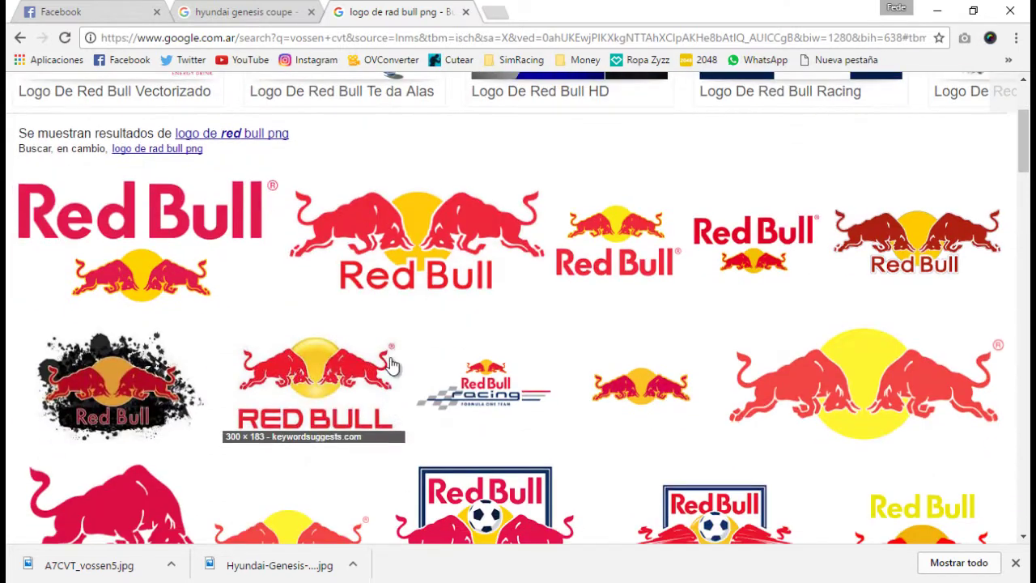
pyautogui.click(388, 275)
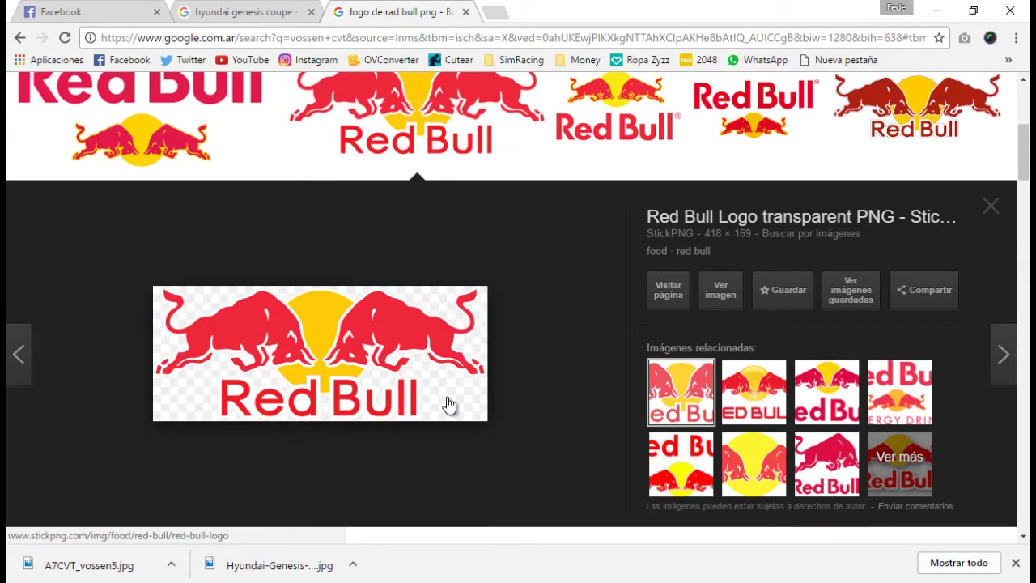
pyautogui.click(475, 123)
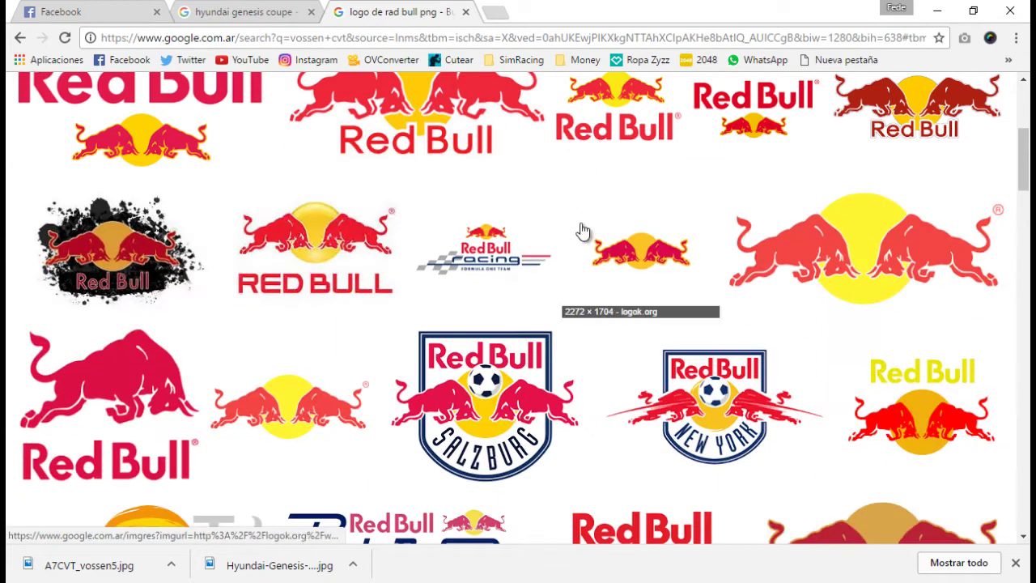
pyautogui.click(623, 259)
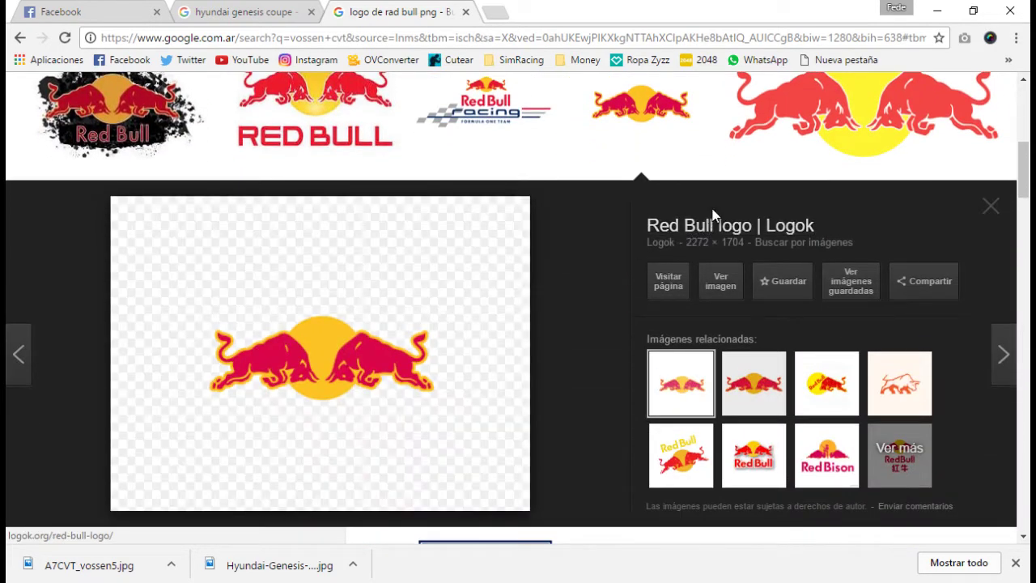
pyautogui.click(752, 145)
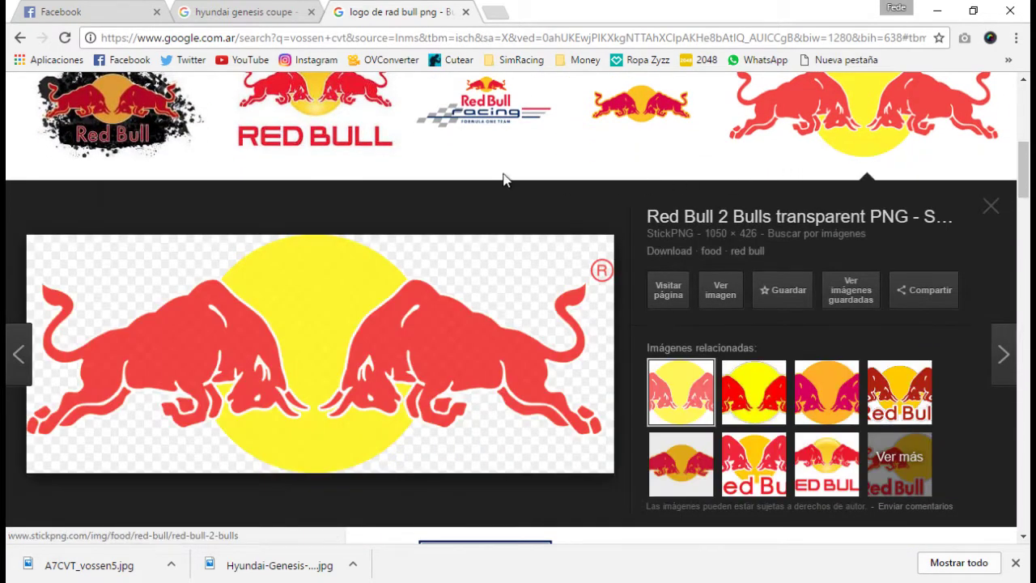
pyautogui.click(333, 107)
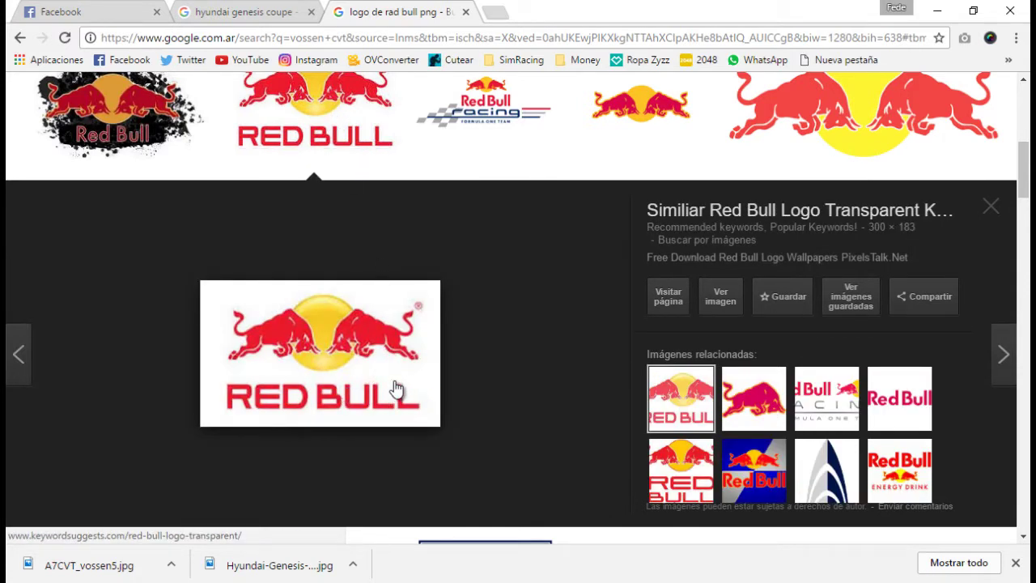
pyautogui.moveTo(397, 390); pyautogui.dragTo(414, 371)
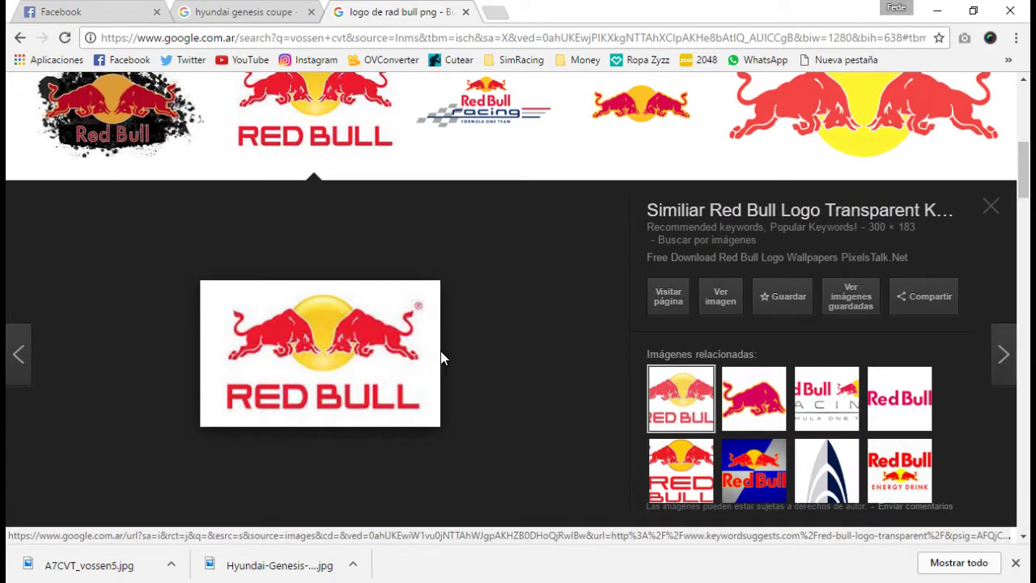
pyautogui.scroll(-3, 396, 318)
pyautogui.scroll(7, 375, 247)
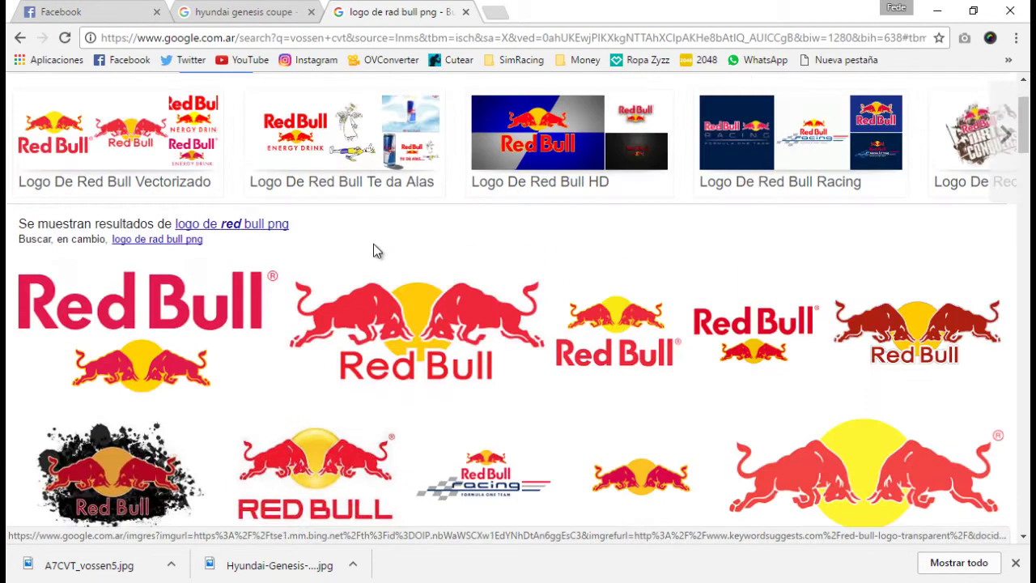
# - Preview the StickPNG and Wikipedia Red Bull logos before moving on
pyautogui.click(429, 340)
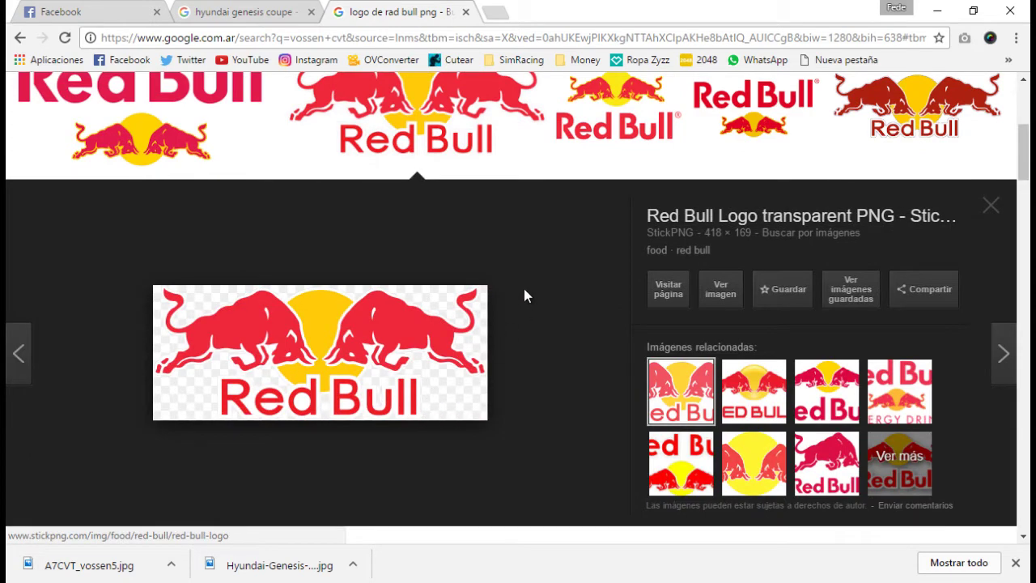
pyautogui.scroll(-2, 524, 289)
pyautogui.scroll(3, 527, 316)
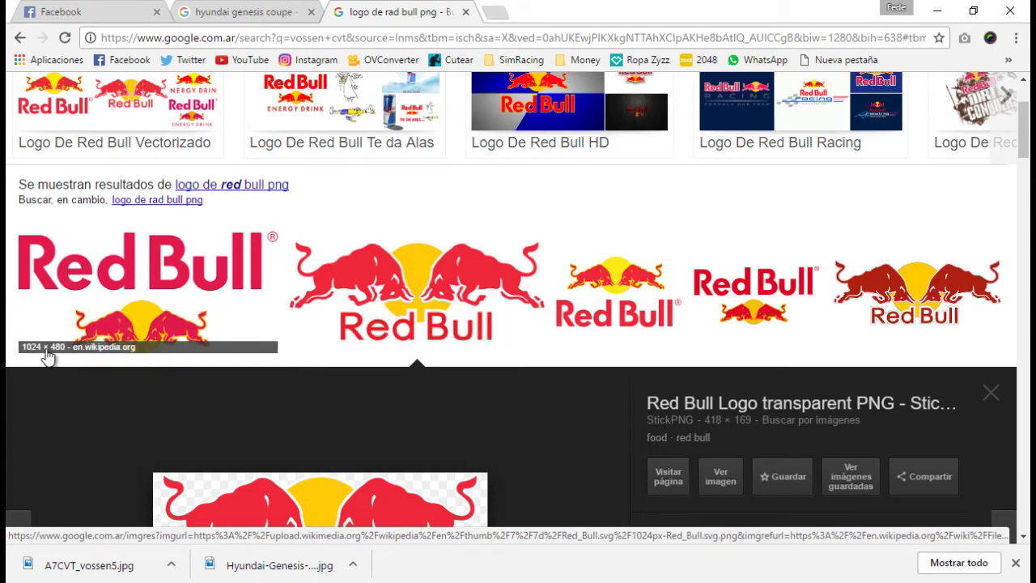
pyautogui.scroll(-3, 342, 427)
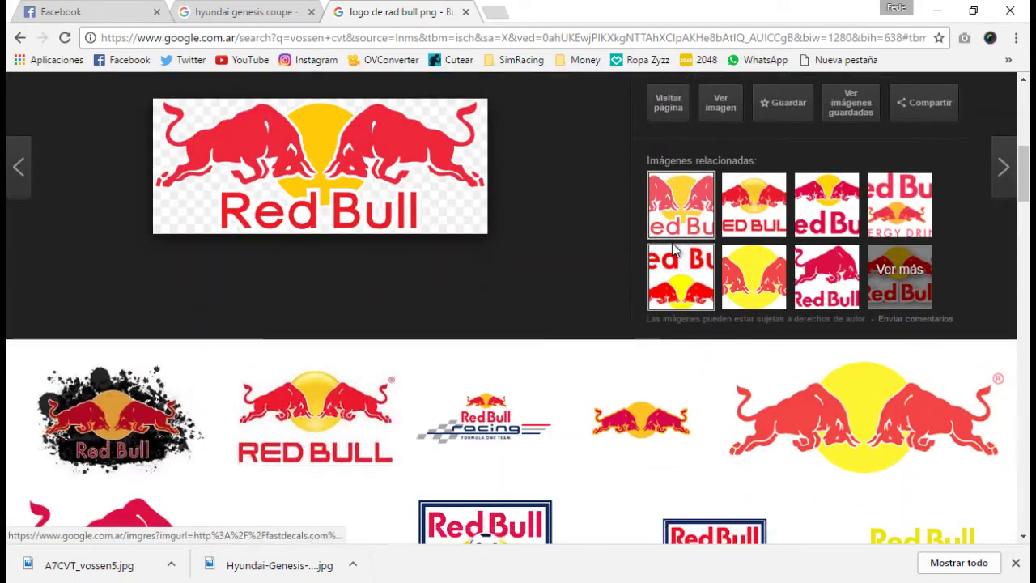
pyautogui.scroll(5, 712, 243)
pyautogui.scroll(-2, 731, 315)
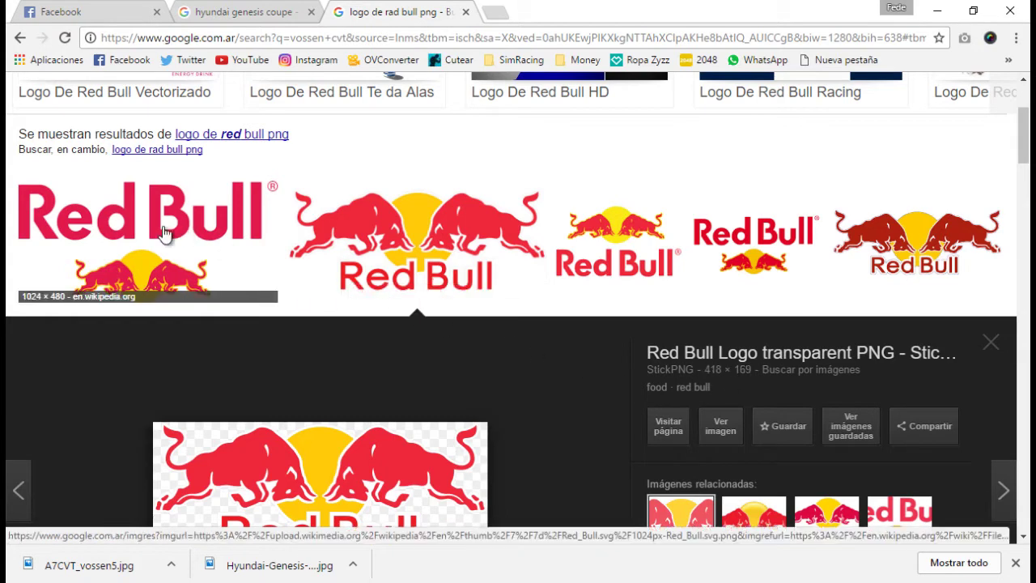
pyautogui.click(69, 278)
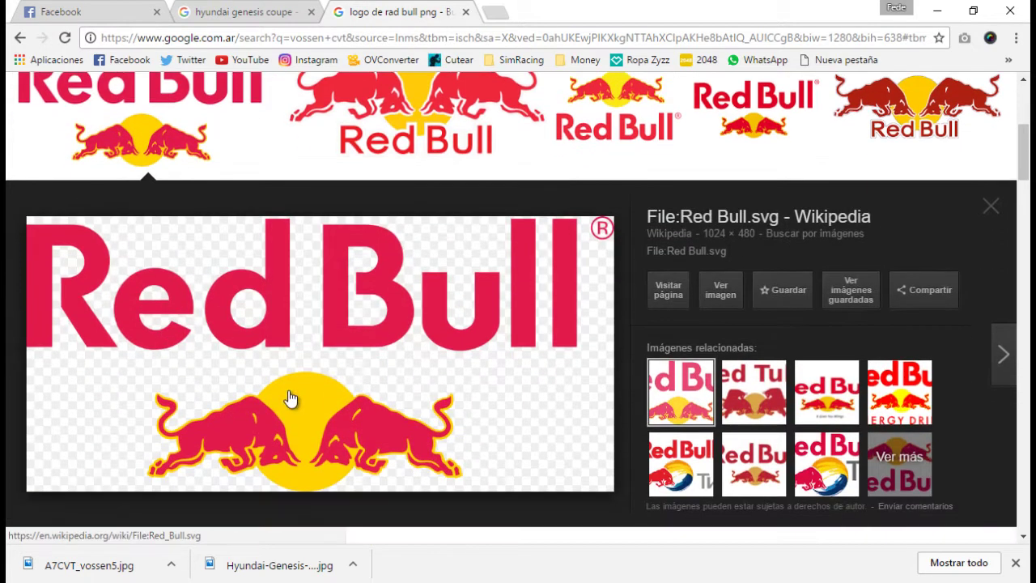
pyautogui.rightClick(295, 389)
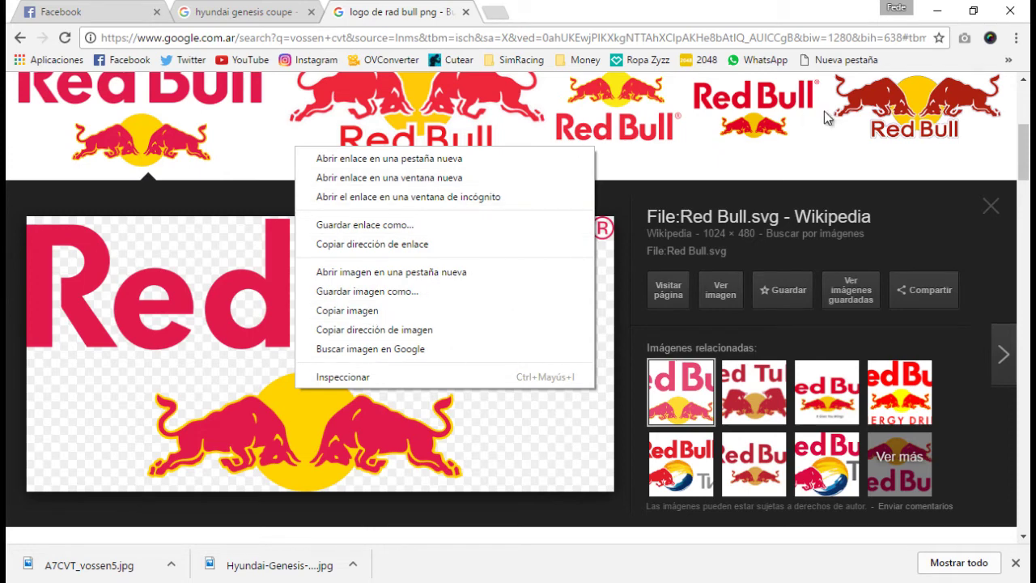
pyautogui.click(953, 116)
# - Save the transparent two-bulls Red Bull PNG into Downloads via Guardar imagen como
pyautogui.scroll(-2, 800, 228)
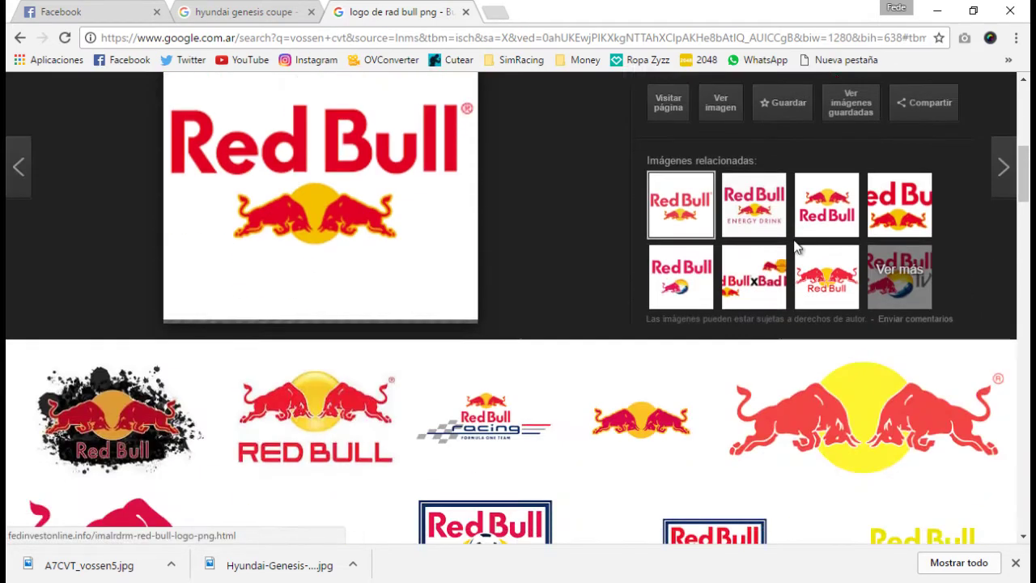
pyautogui.click(893, 440)
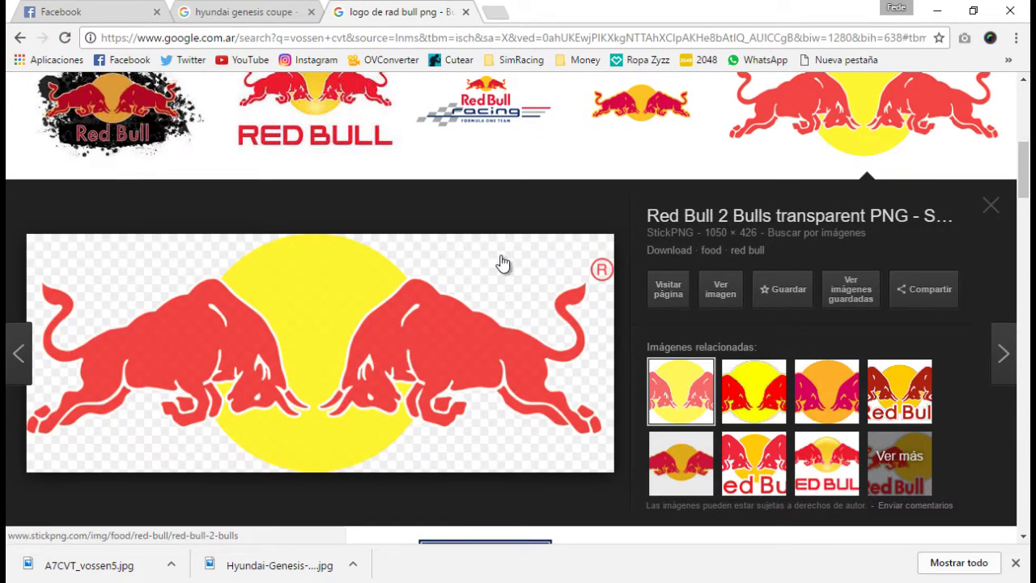
pyautogui.rightClick(433, 286)
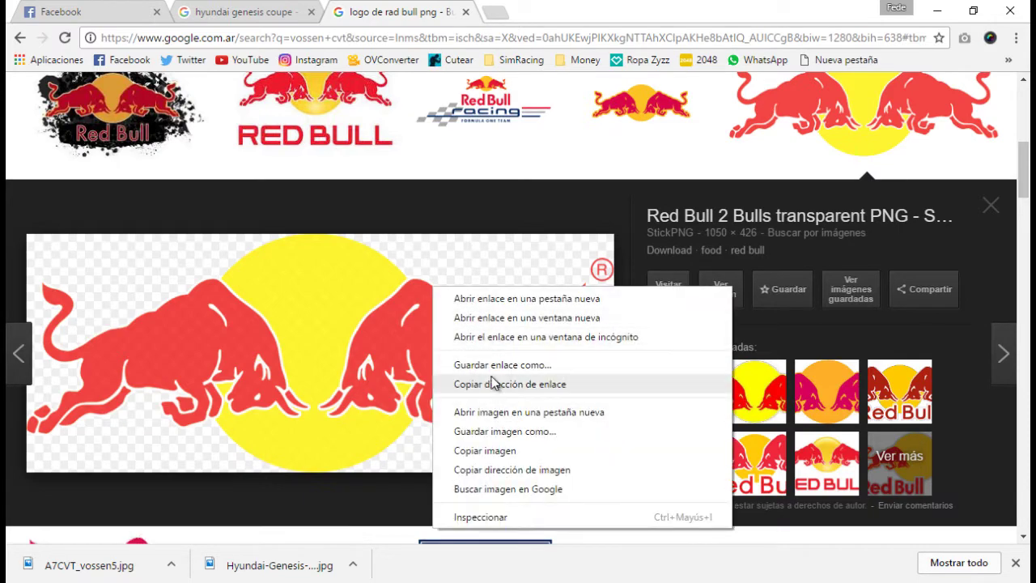
pyautogui.click(503, 431)
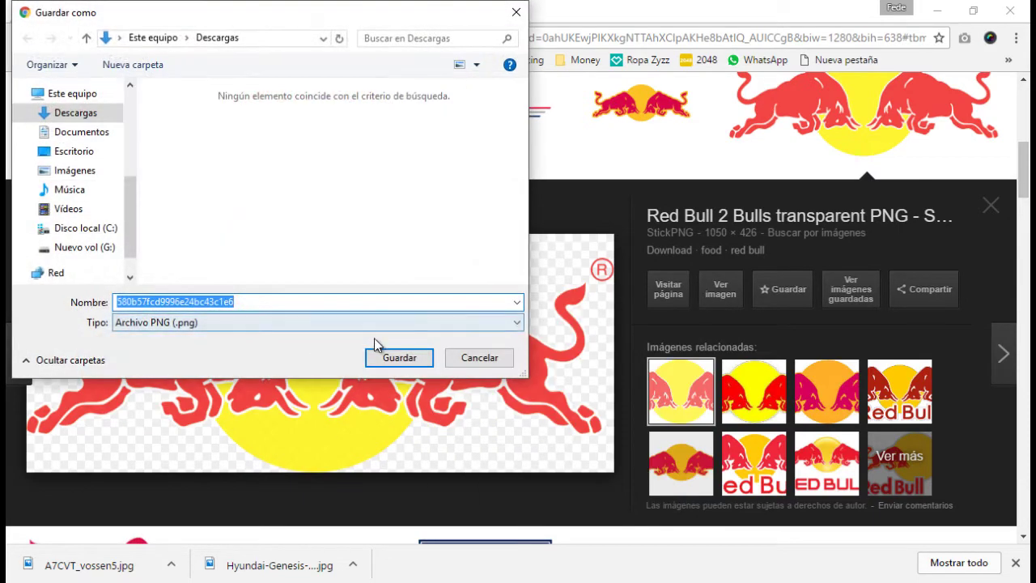
pyautogui.click(390, 353)
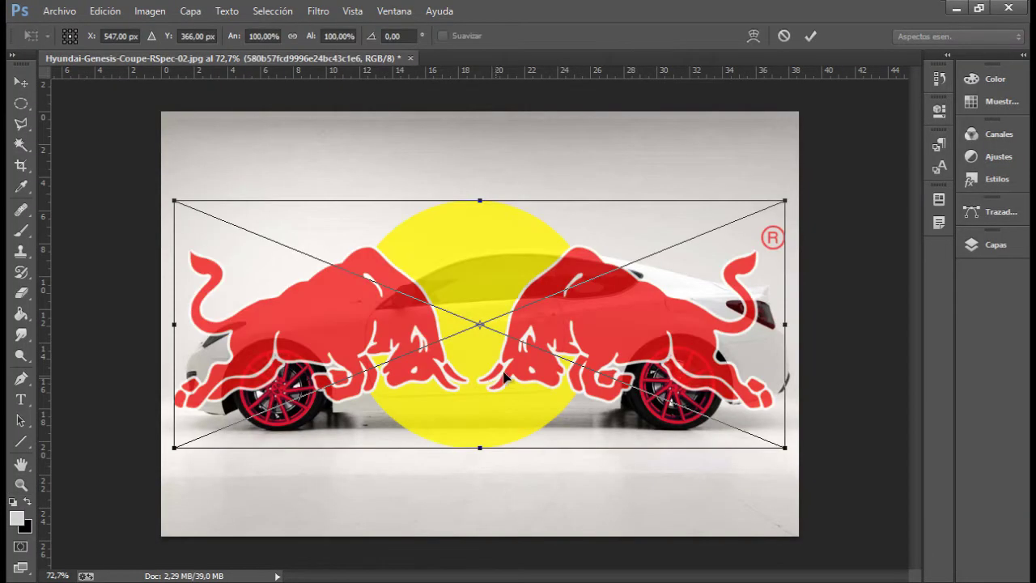
# - Scale the Red Bull logo to about 42%, move it onto the car door and commit
pyautogui.moveTo(786, 202); pyautogui.dragTo(455, 339)
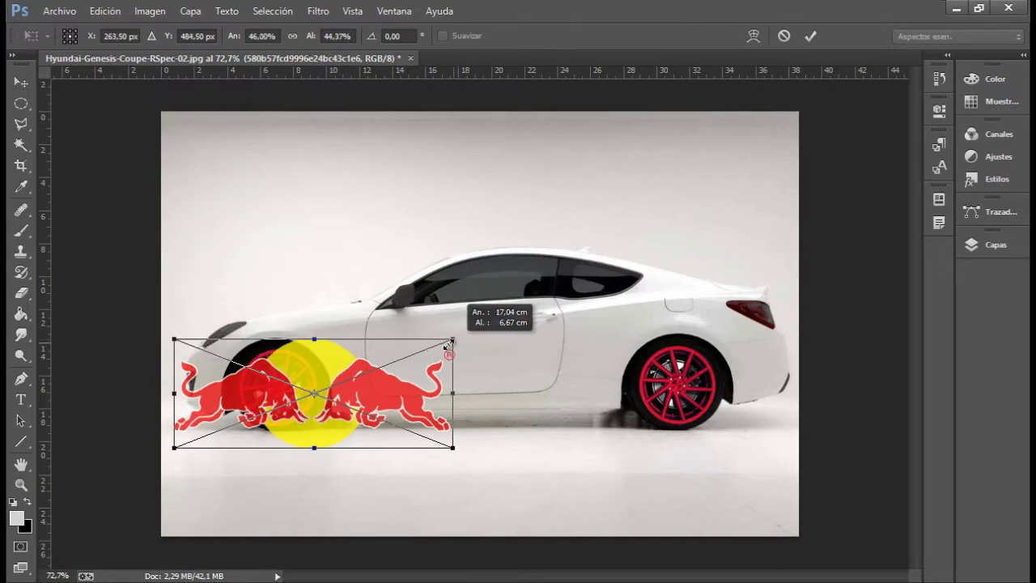
pyautogui.moveTo(454, 340)
pyautogui.mouseDown()
pyautogui.moveTo(434, 346)
pyautogui.moveTo(534, 368)
pyautogui.moveTo(596, 356)
pyautogui.mouseUp()
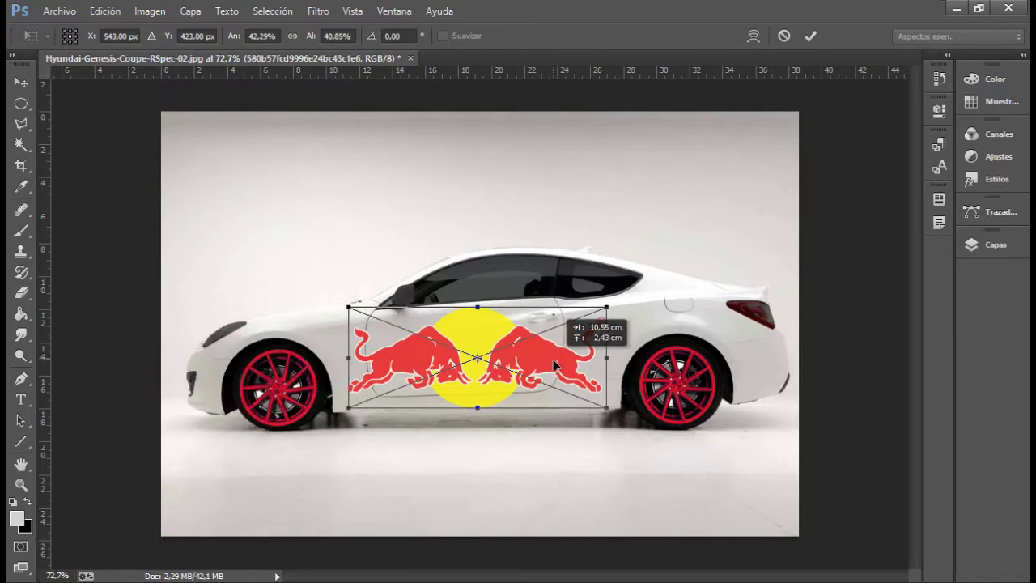
pyautogui.click(813, 38)
pyautogui.press('z')
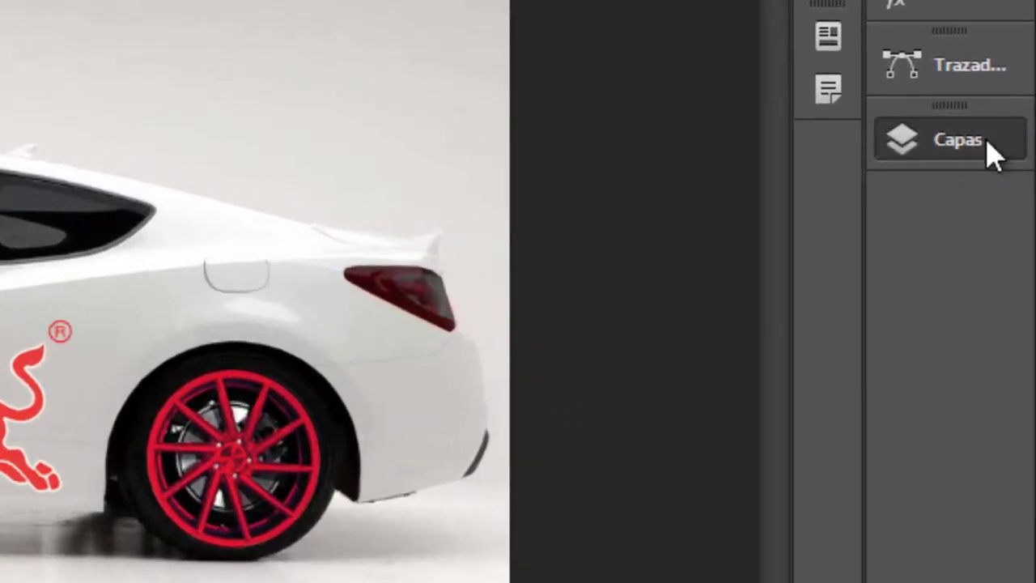
# - Set the Red Bull logo layer's blend mode to Oscurecer (Darken) over the white door
pyautogui.click(995, 244)
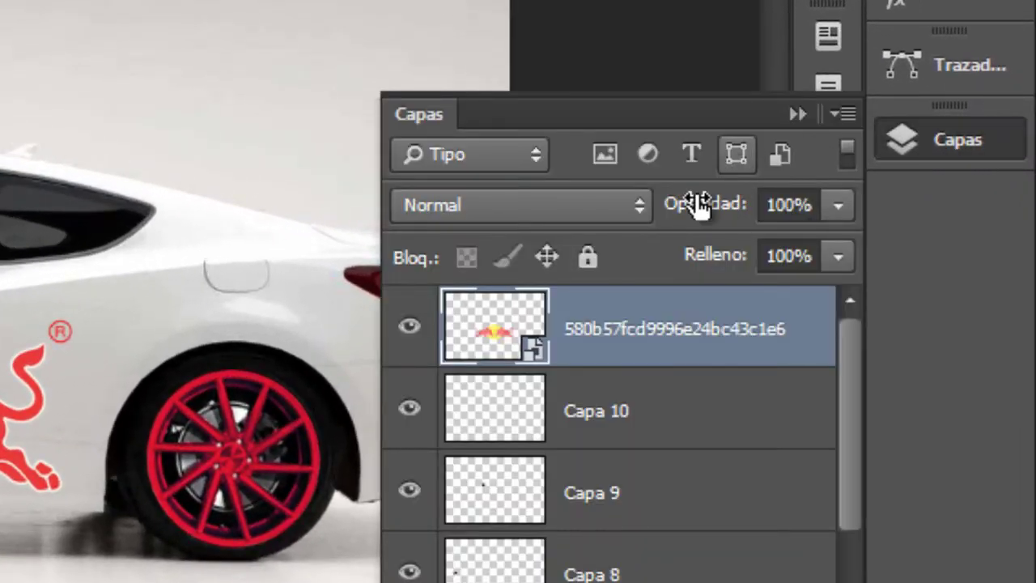
pyautogui.click(617, 212)
pyautogui.click(688, 81)
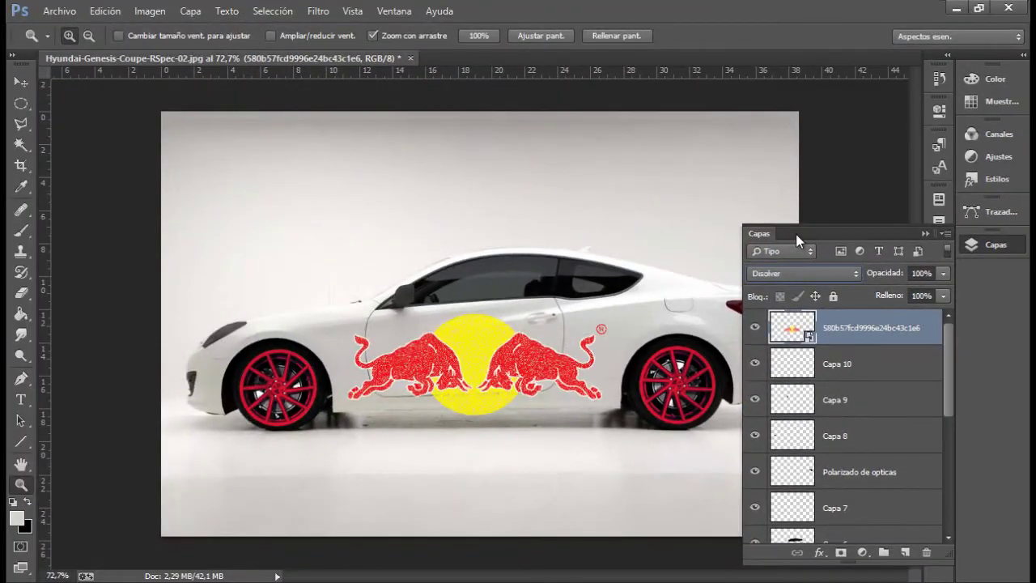
pyautogui.scroll(-1, 794, 278)
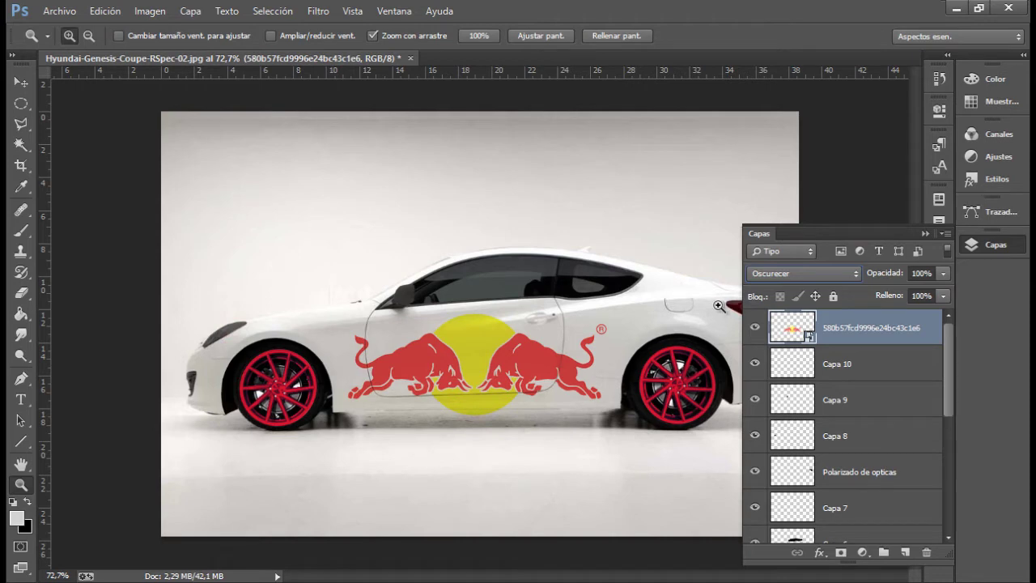
pyautogui.click(924, 235)
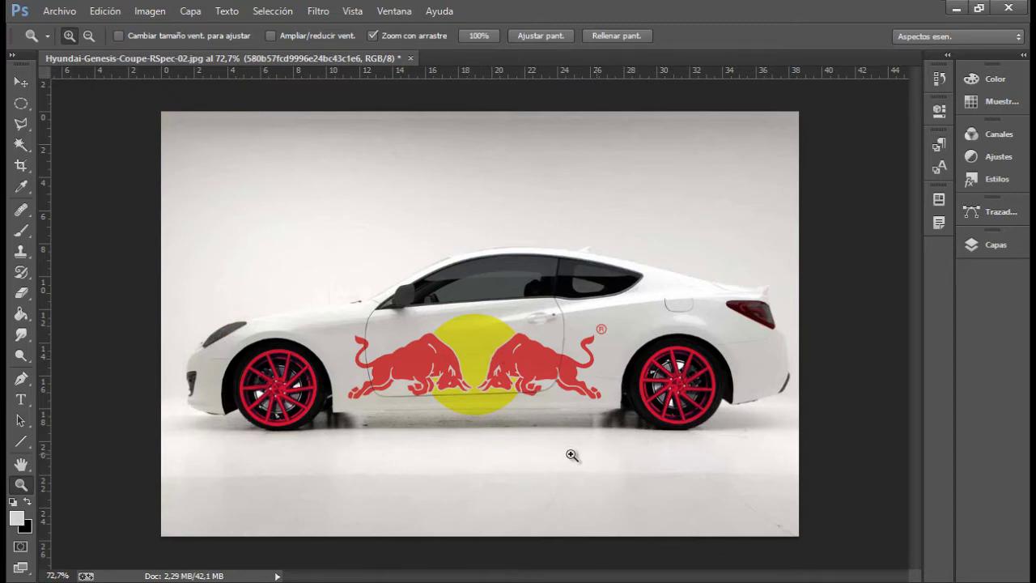
pyautogui.moveTo(571, 456); pyautogui.dragTo(557, 437)
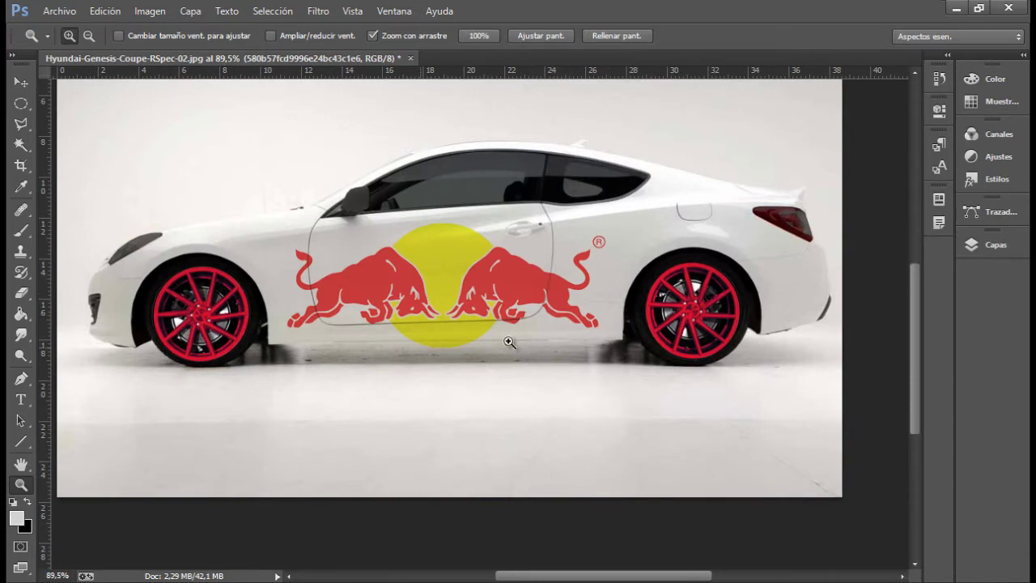
# - Select the Capa 1 car layer in the Layers panel
pyautogui.click(974, 244)
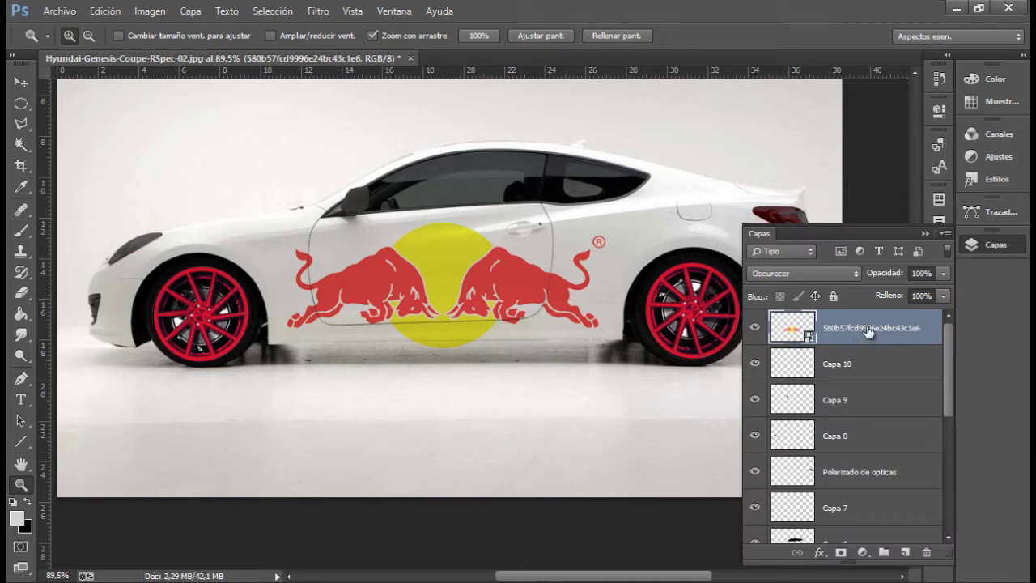
pyautogui.moveTo(946, 346); pyautogui.dragTo(955, 485)
pyautogui.click(841, 467)
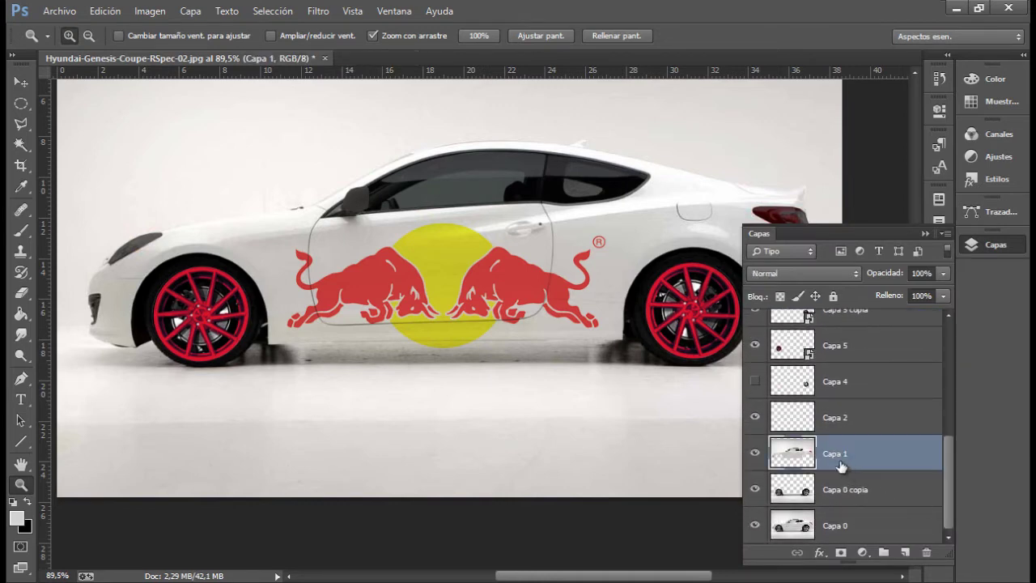
pyautogui.rightClick(848, 459)
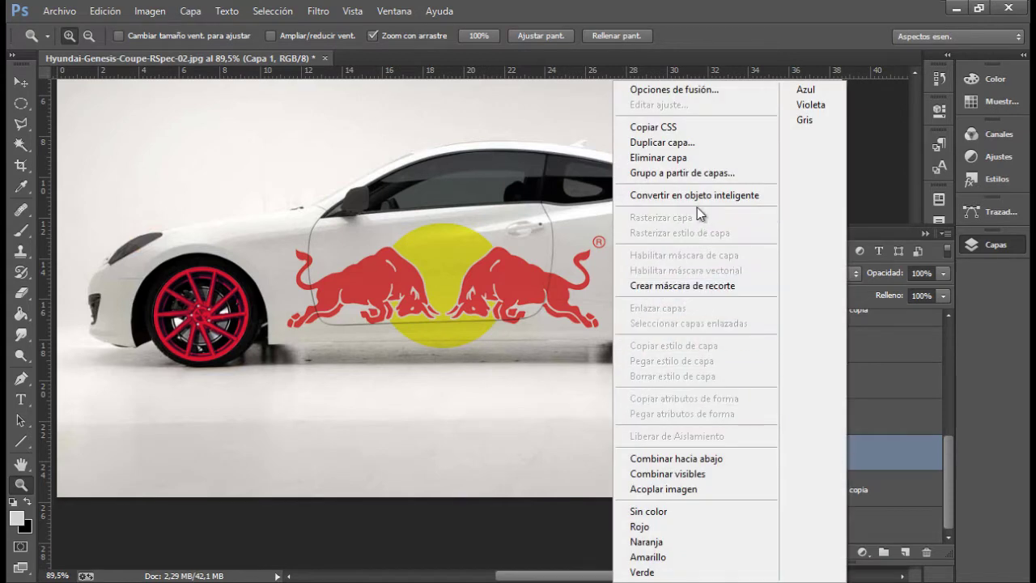
pyautogui.click(30, 103)
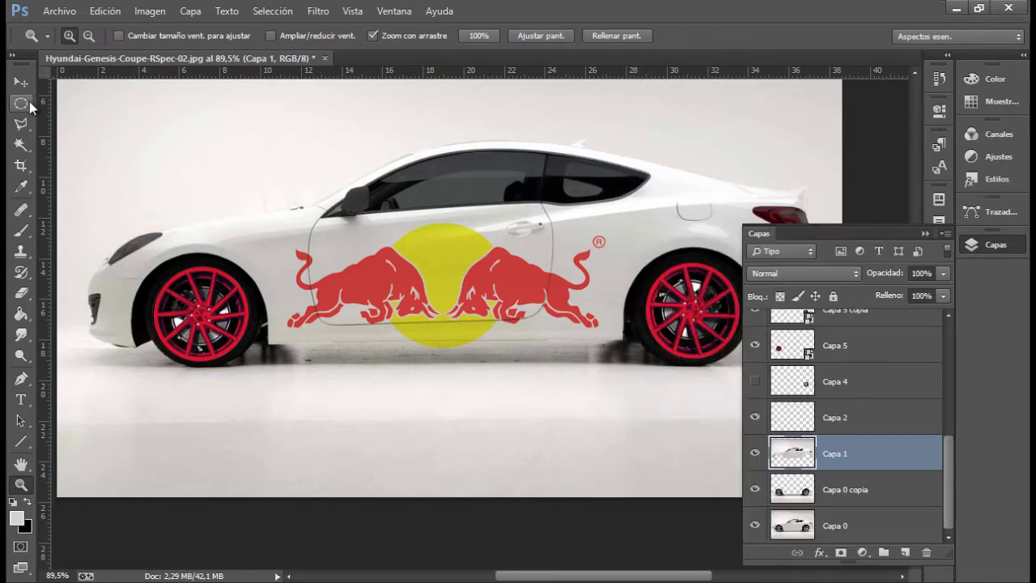
# - Load Capa 1's shape with Cargar selección and apply Seleccionar inverso
pyautogui.rightClick(441, 304)
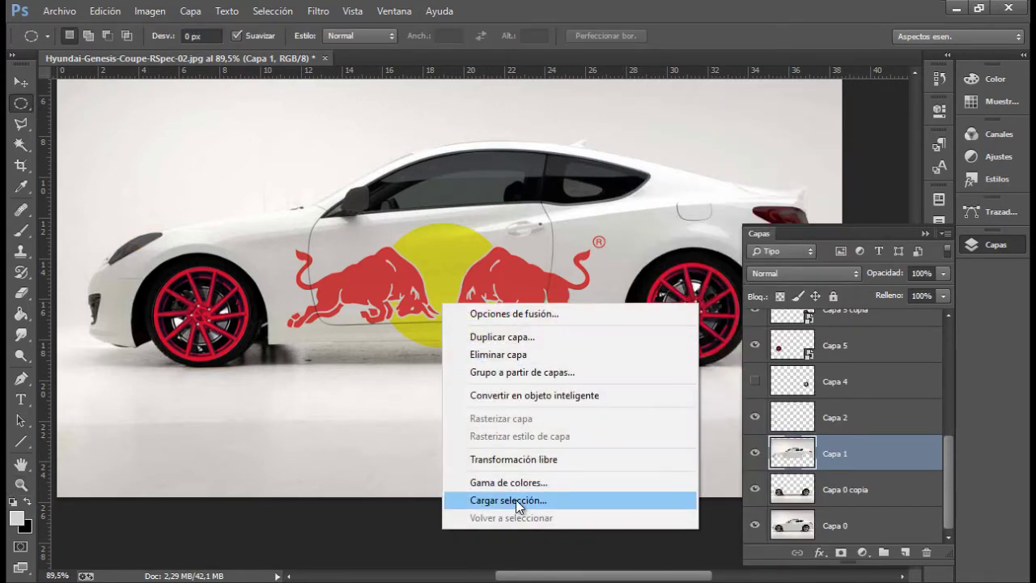
pyautogui.click(515, 499)
pyautogui.click(657, 161)
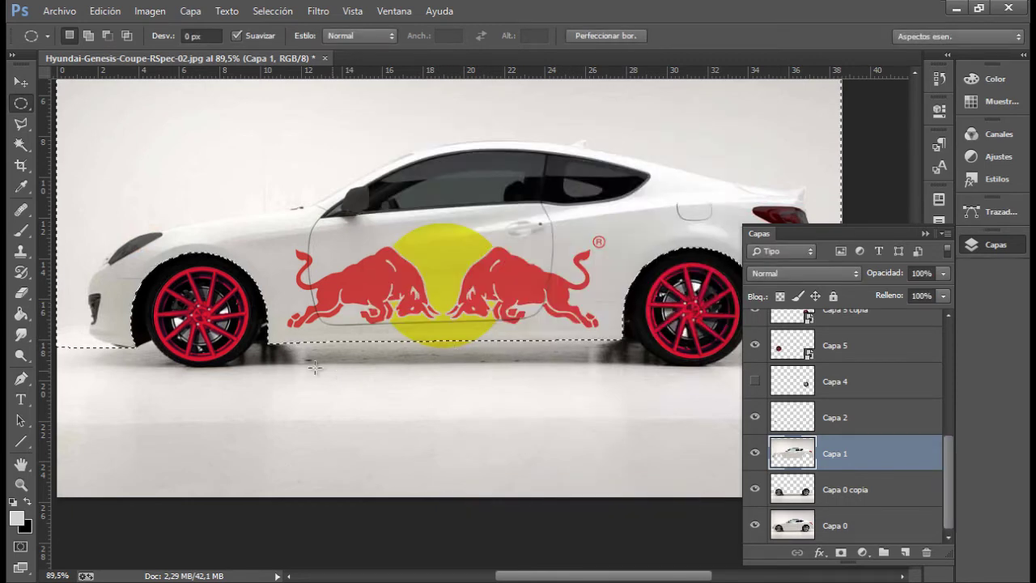
pyautogui.rightClick(311, 214)
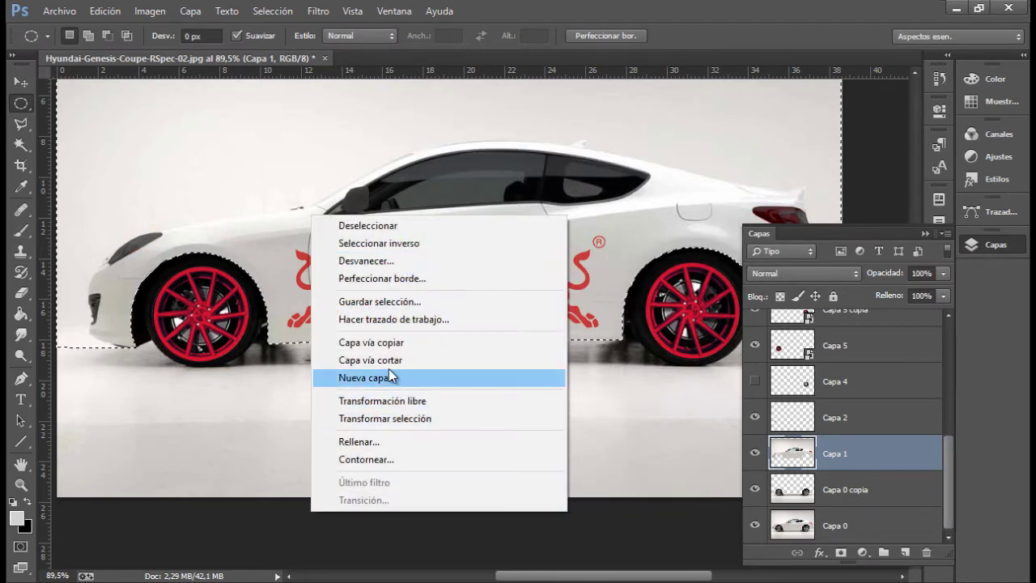
pyautogui.click(397, 244)
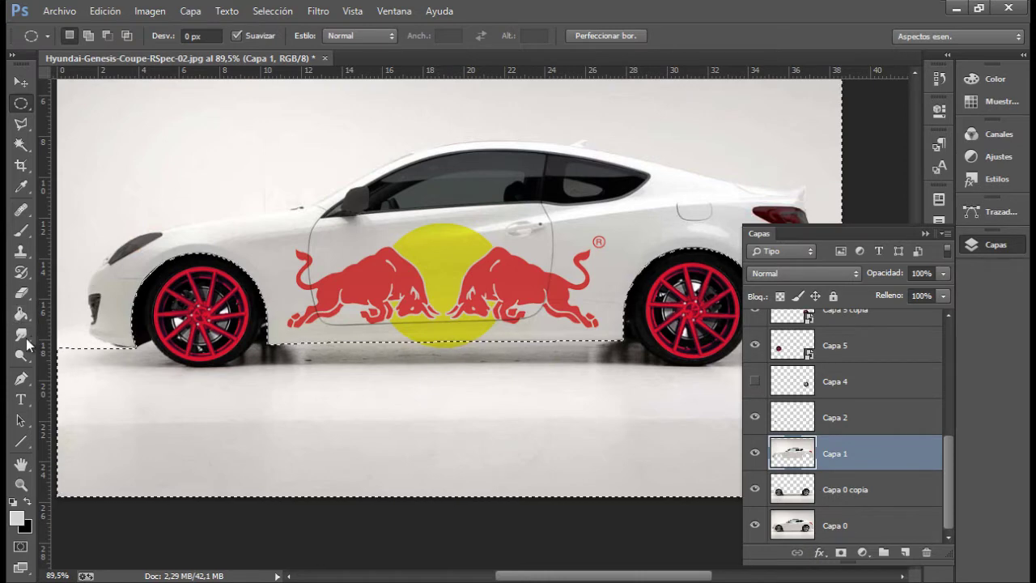
# - Set the Eraser to a 48 px, 100% hardness brush
pyautogui.click(21, 293)
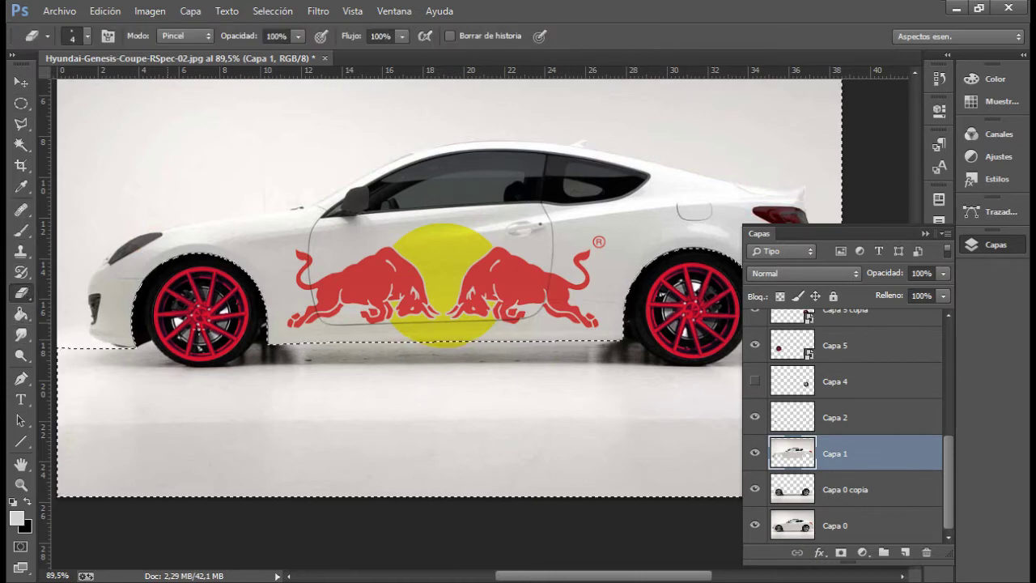
pyautogui.click(87, 37)
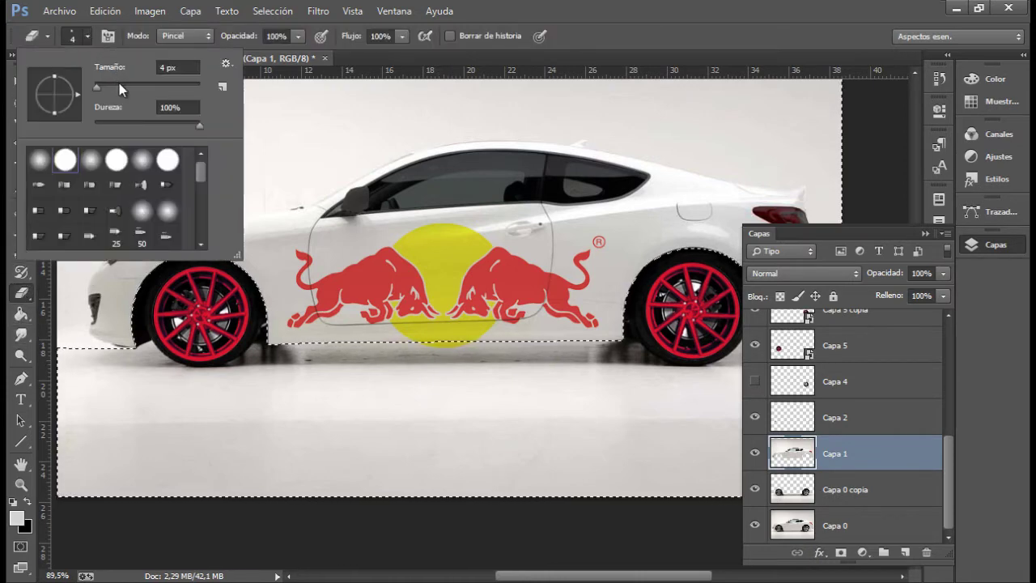
pyautogui.click(74, 35)
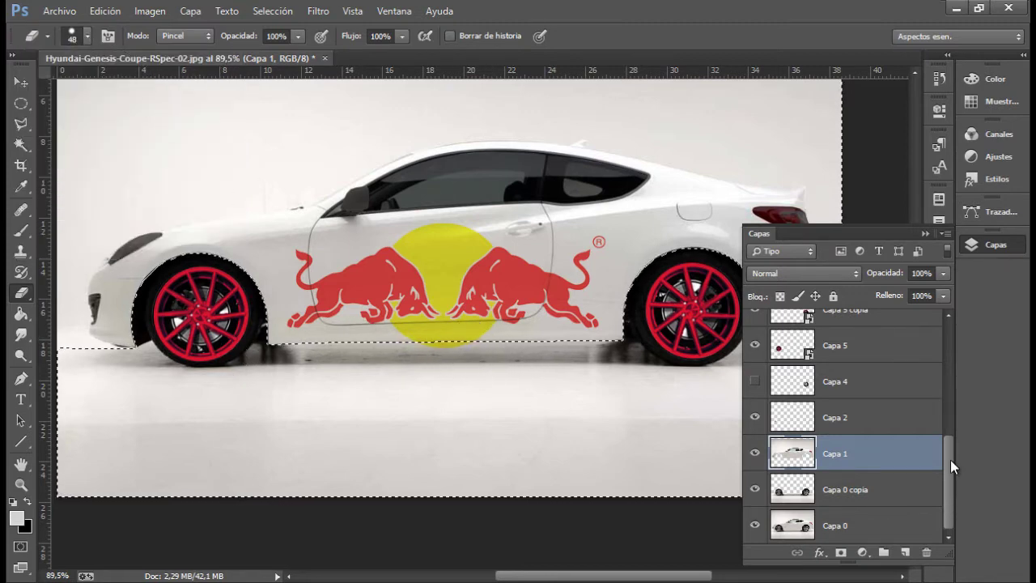
pyautogui.moveTo(950, 459); pyautogui.dragTo(895, 348)
# - Rasterize the Red Bull logo smart object layer
pyautogui.click(869, 342)
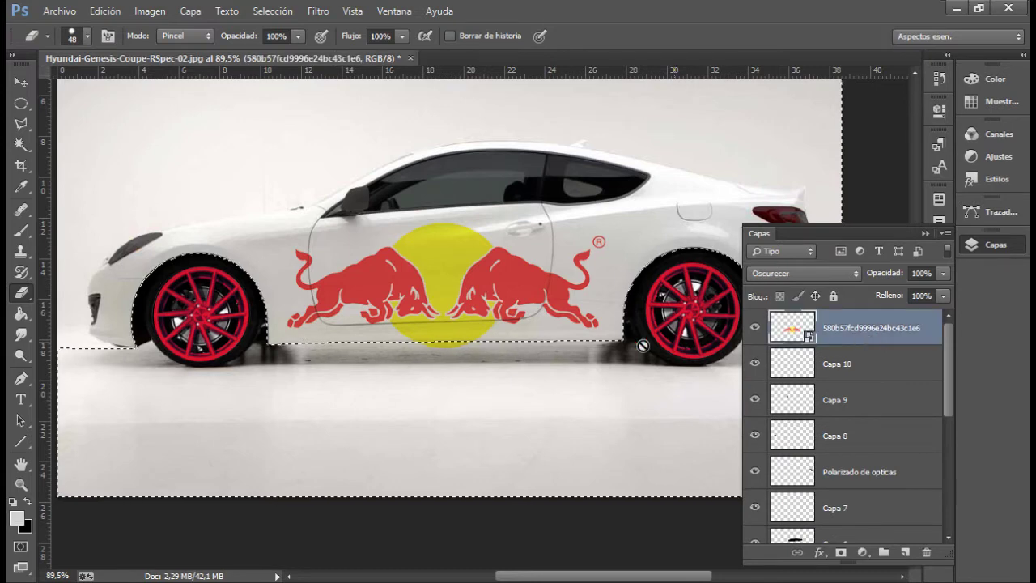
pyautogui.click(524, 348)
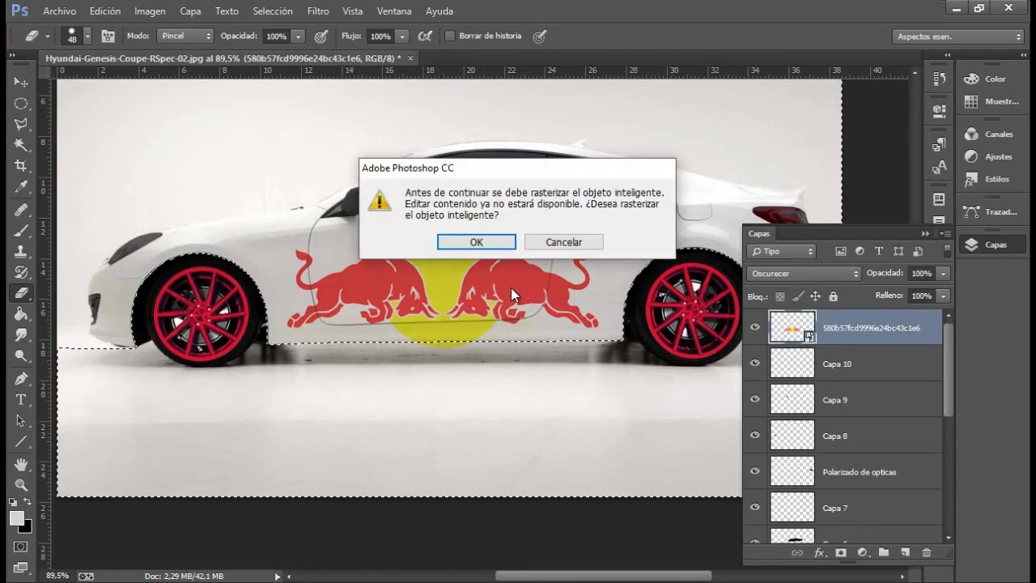
pyautogui.click(476, 241)
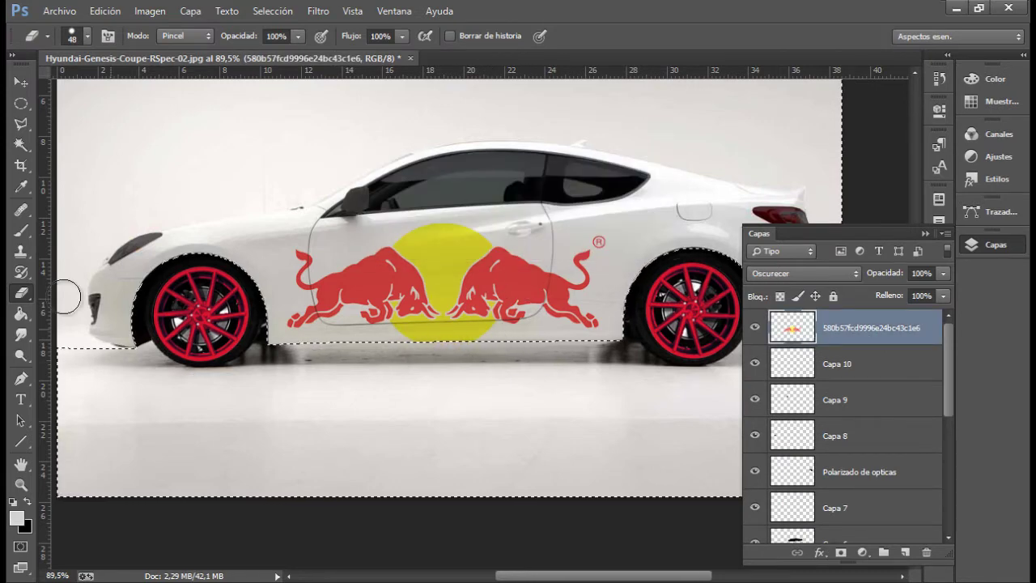
# - Deselect with Ctrl+D, zoom in on the car's side, and hide the logo layer
pyautogui.click(21, 104)
pyautogui.hotkey('ctrl', 'd')
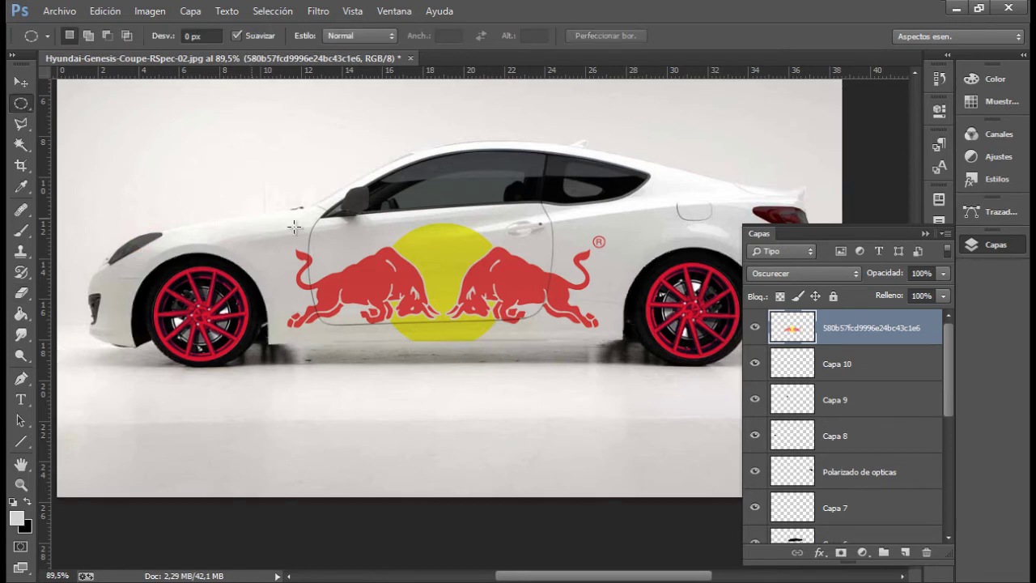
pyautogui.press('z')
pyautogui.moveTo(474, 377); pyautogui.dragTo(423, 386)
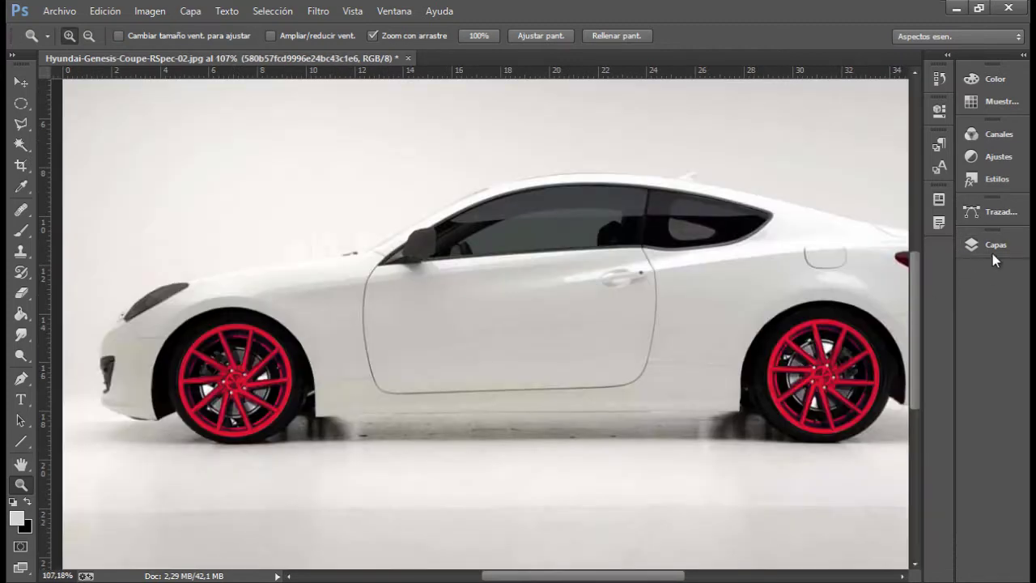
pyautogui.click(993, 246)
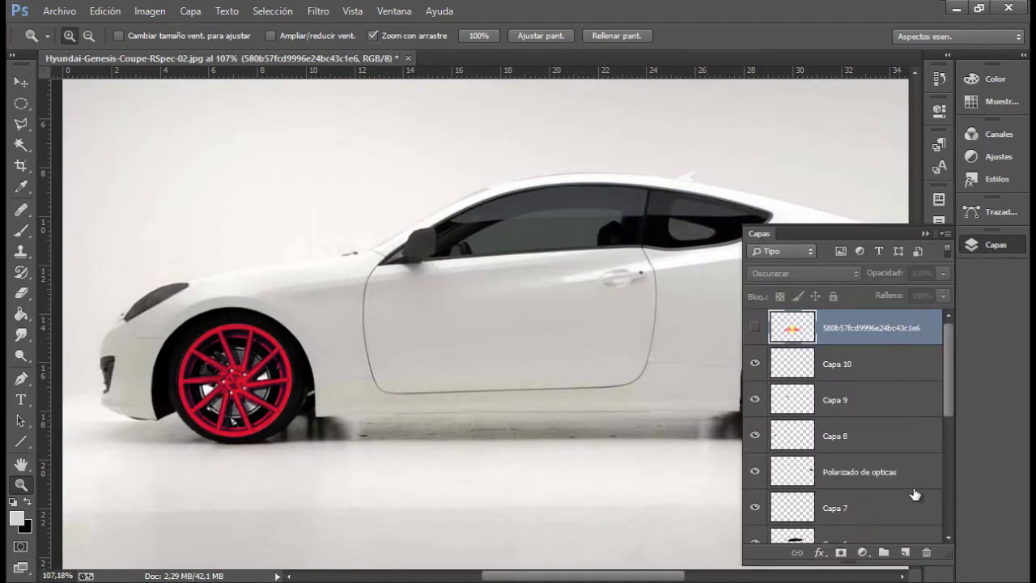
pyautogui.moveTo(947, 390); pyautogui.dragTo(962, 525)
# - Reload Capa 1's car-body selection with Cargar selección and zoom out to the whole photo
pyautogui.click(840, 462)
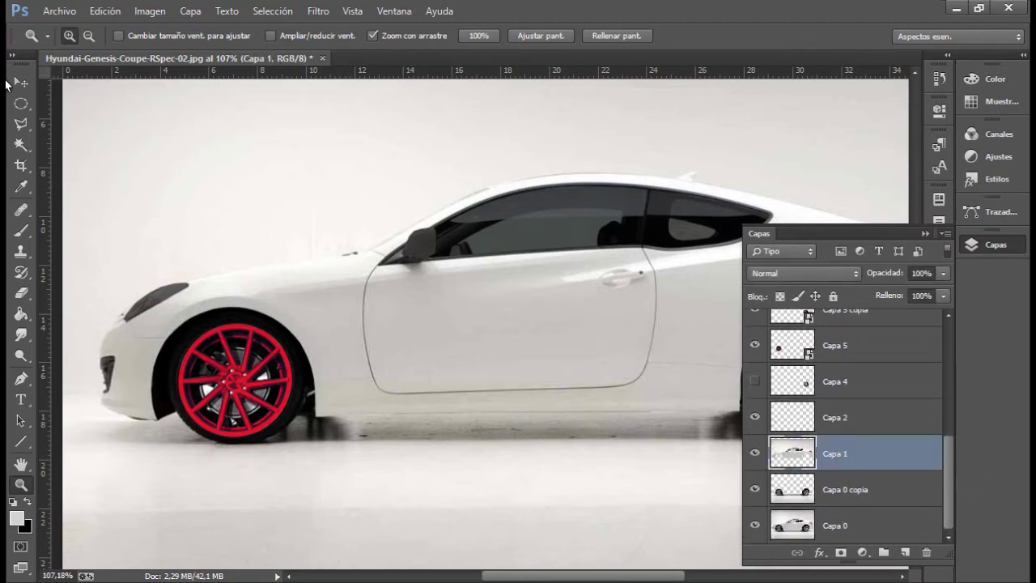
pyautogui.click(21, 103)
pyautogui.rightClick(418, 352)
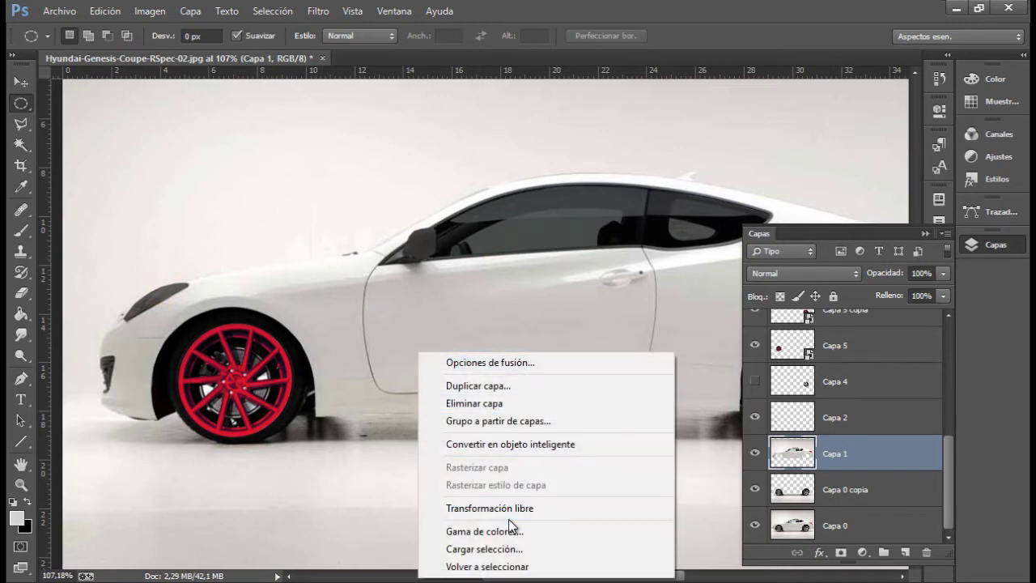
pyautogui.click(509, 549)
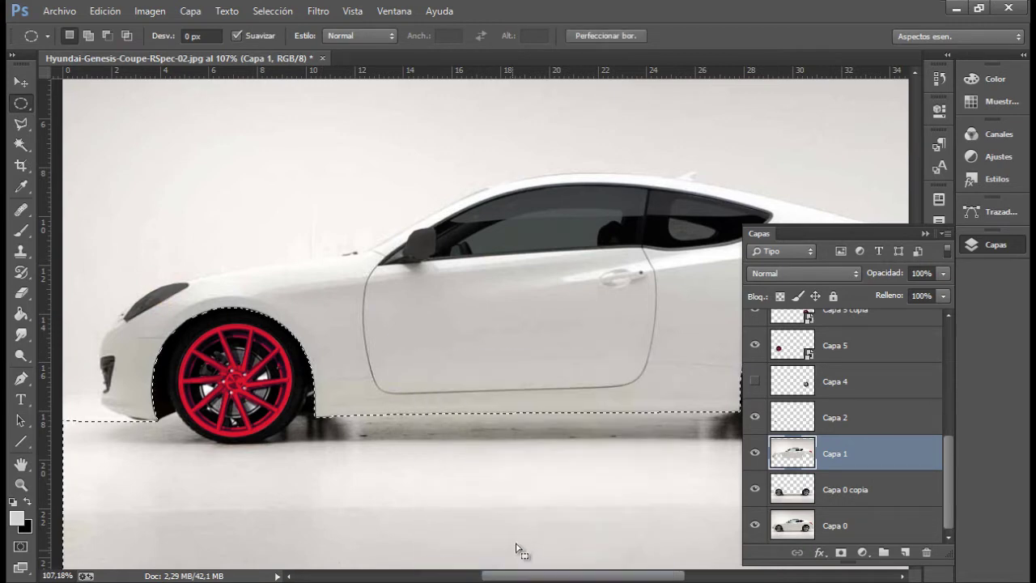
pyautogui.click(296, 289)
pyautogui.rightClick(435, 335)
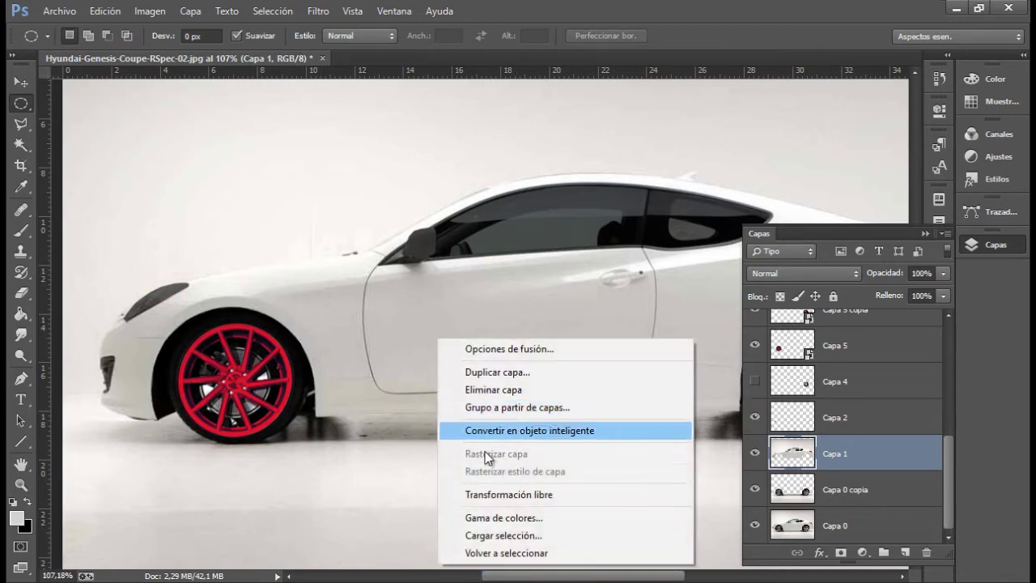
pyautogui.click(508, 535)
pyautogui.click(678, 161)
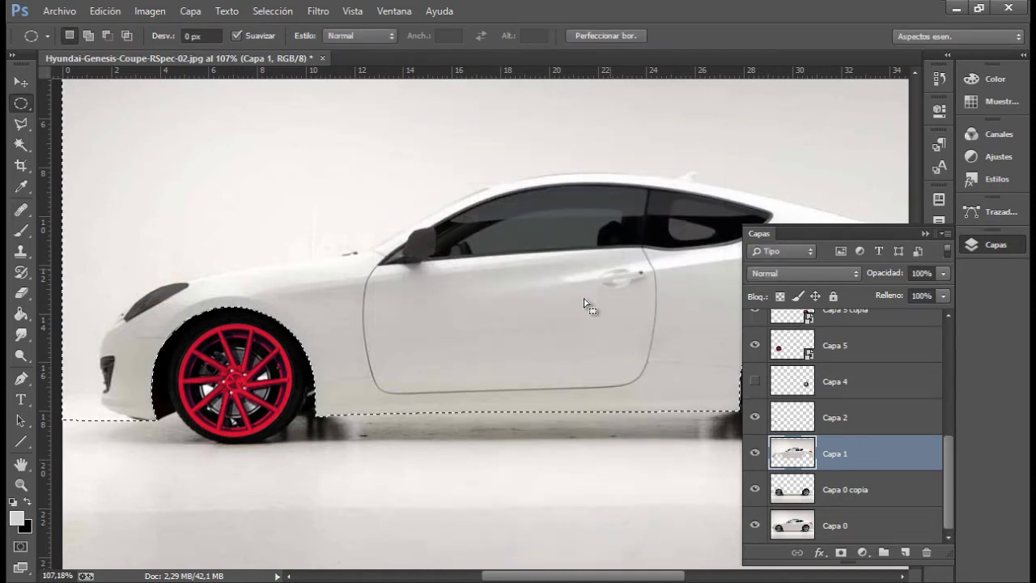
pyautogui.moveTo(520, 357); pyautogui.dragTo(492, 369)
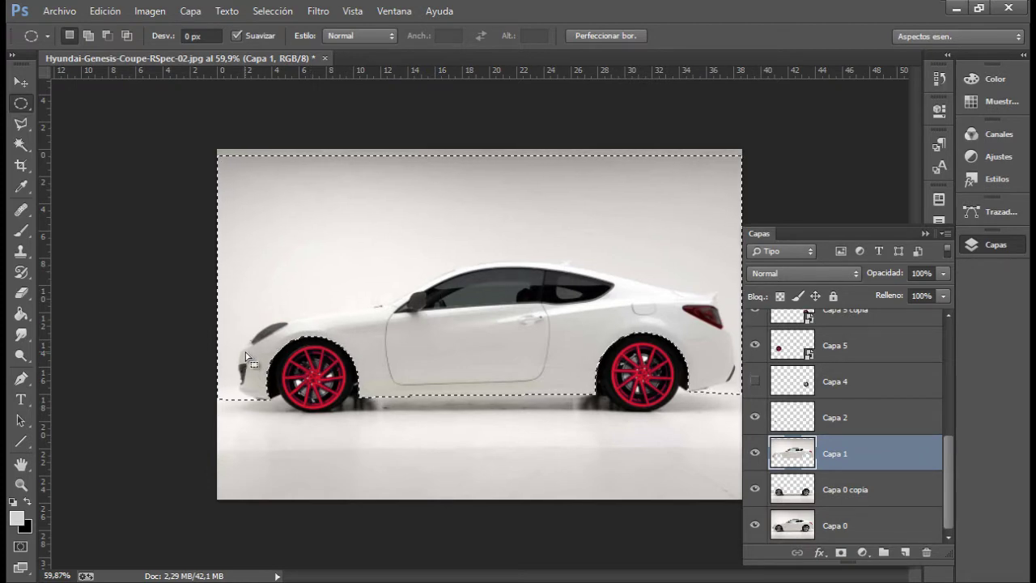
# - Zoom in on the front wheel and set the Polygonal Lasso to subtract mode
pyautogui.press('z')
pyautogui.moveTo(245, 356); pyautogui.dragTo(346, 356)
pyautogui.press('m')
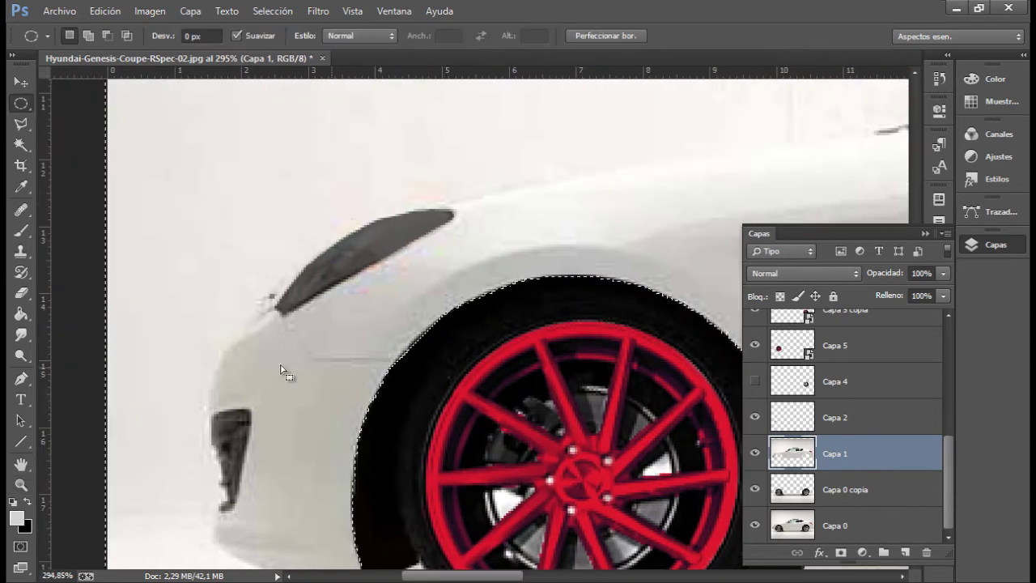
pyautogui.click(28, 123)
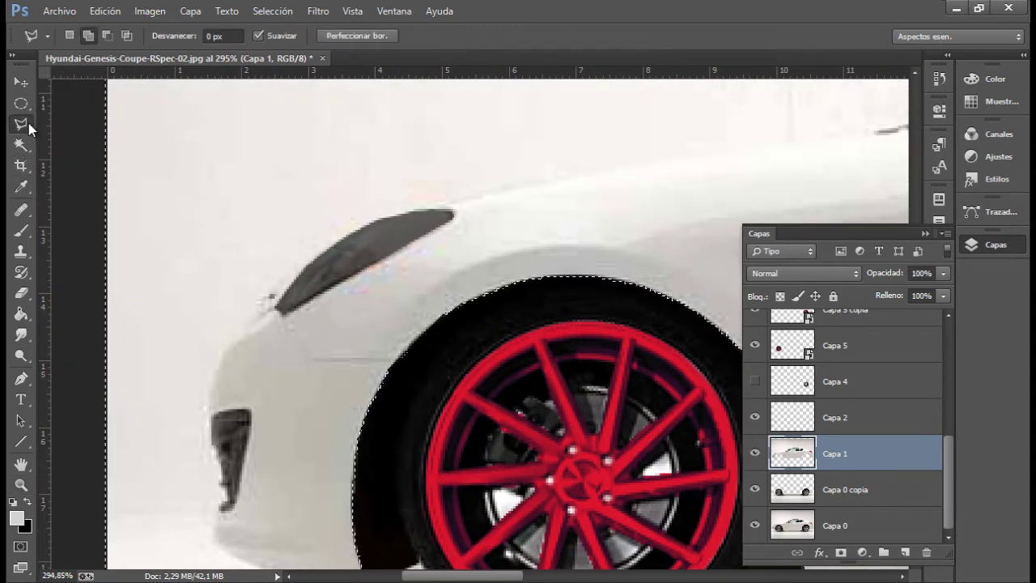
pyautogui.click(112, 38)
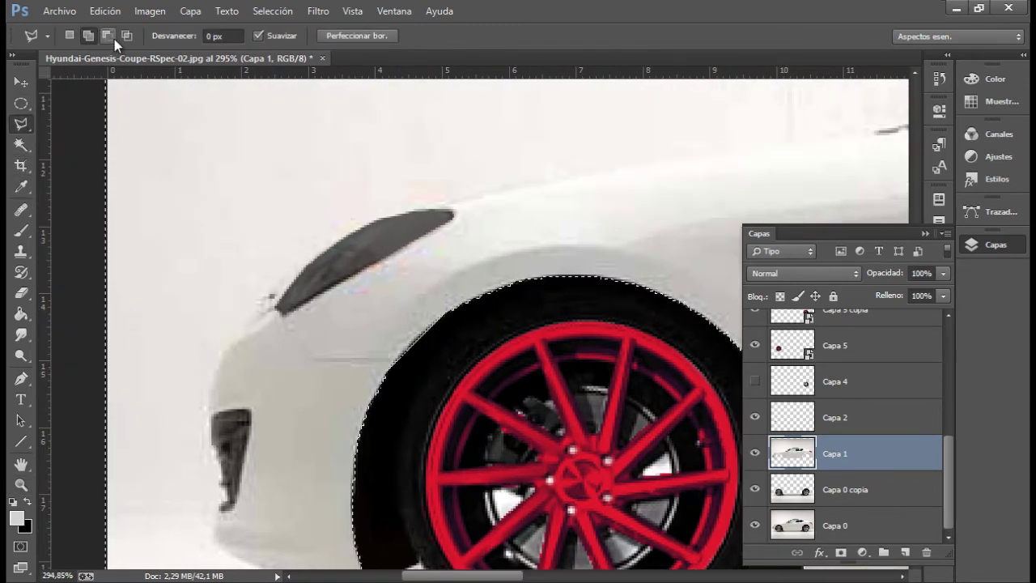
pyautogui.scroll(-3, 236, 375)
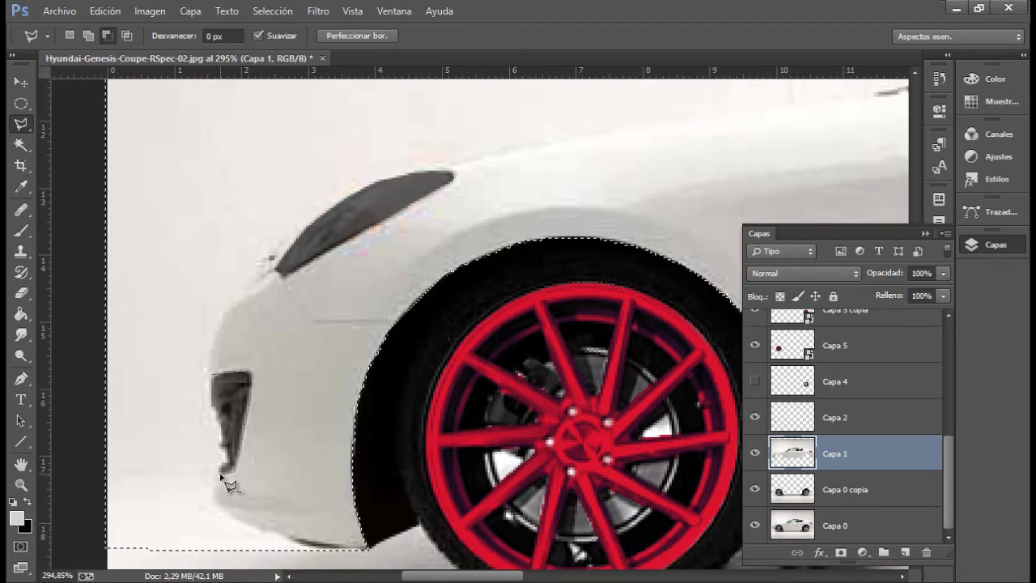
# - Subtract the front bumper area and front vent from the selection
pyautogui.click(220, 387)
pyautogui.scroll(2, 220, 386)
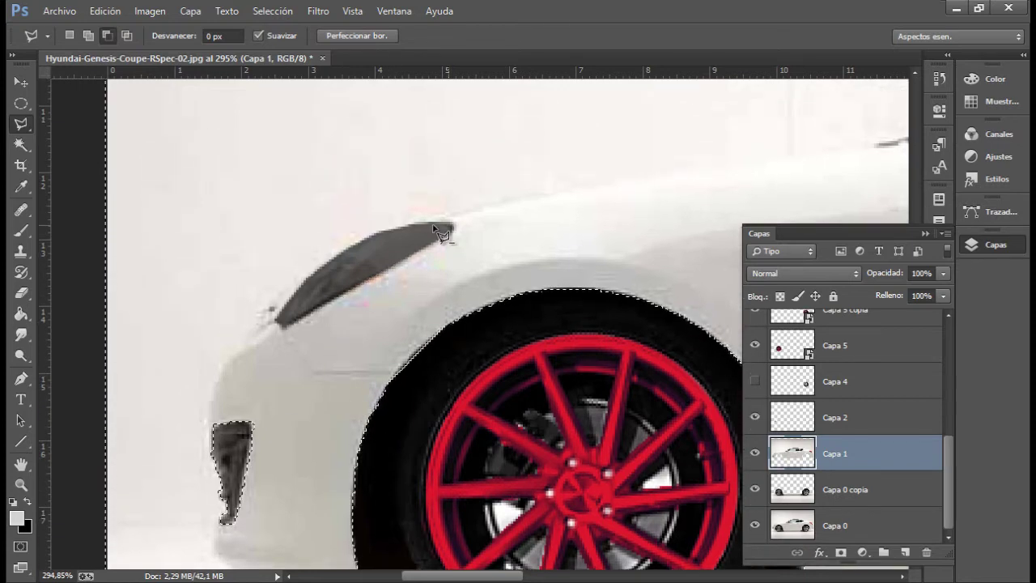
pyautogui.click(280, 328)
pyautogui.hscroll(8, 279, 328)
pyautogui.hscroll(2, 512, 347)
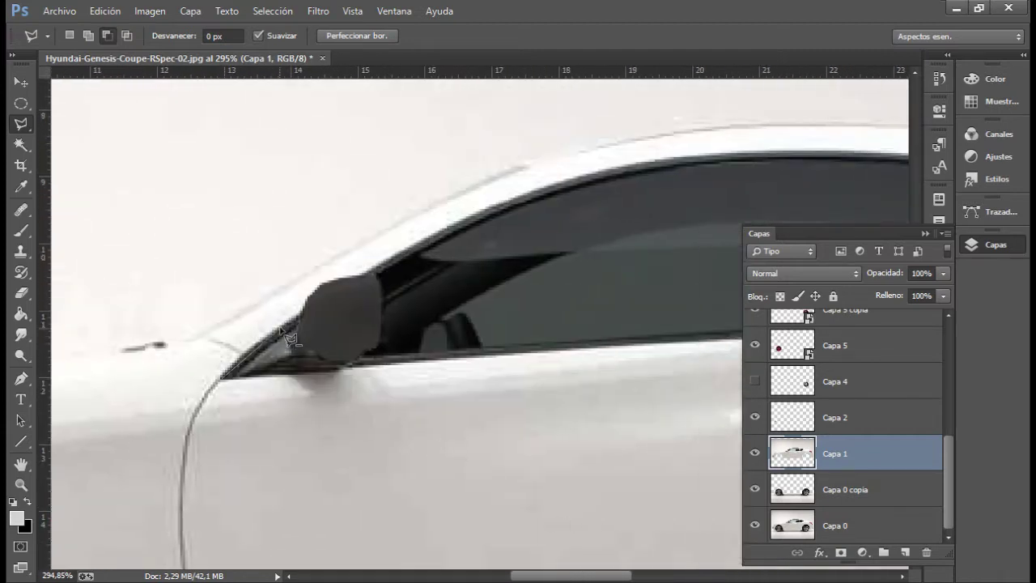
# - Outline the side windows to cut them out of the selection
pyautogui.click(611, 173)
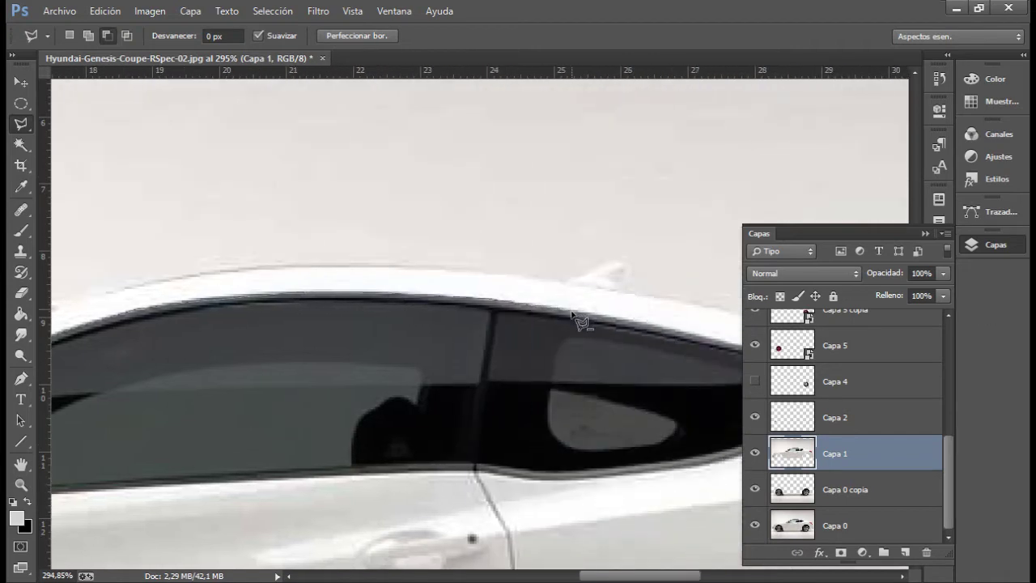
pyautogui.hscroll(2, 693, 338)
pyautogui.hscroll(2, 639, 365)
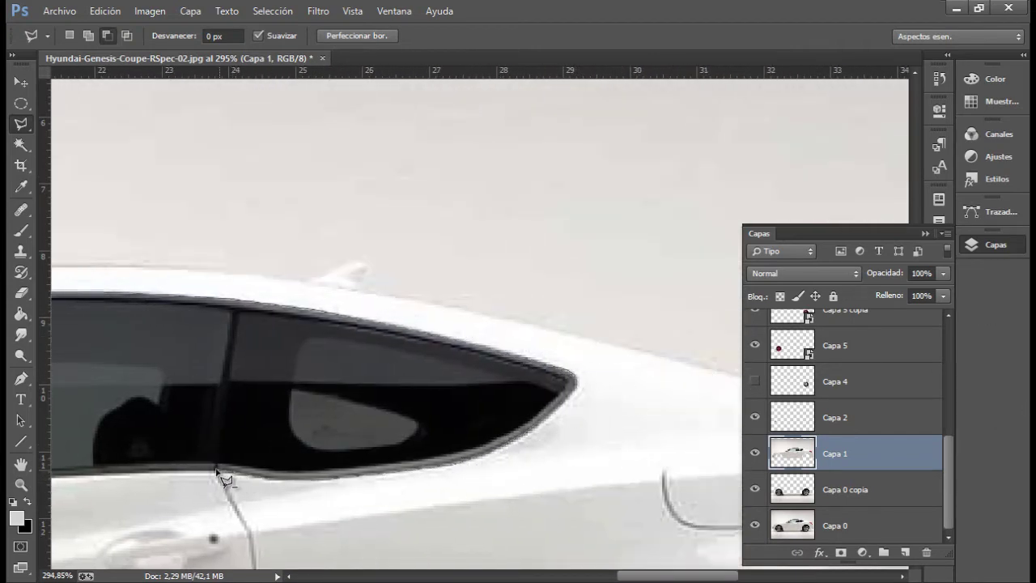
pyautogui.hscroll(-4, 218, 473)
pyautogui.hscroll(-4, 370, 492)
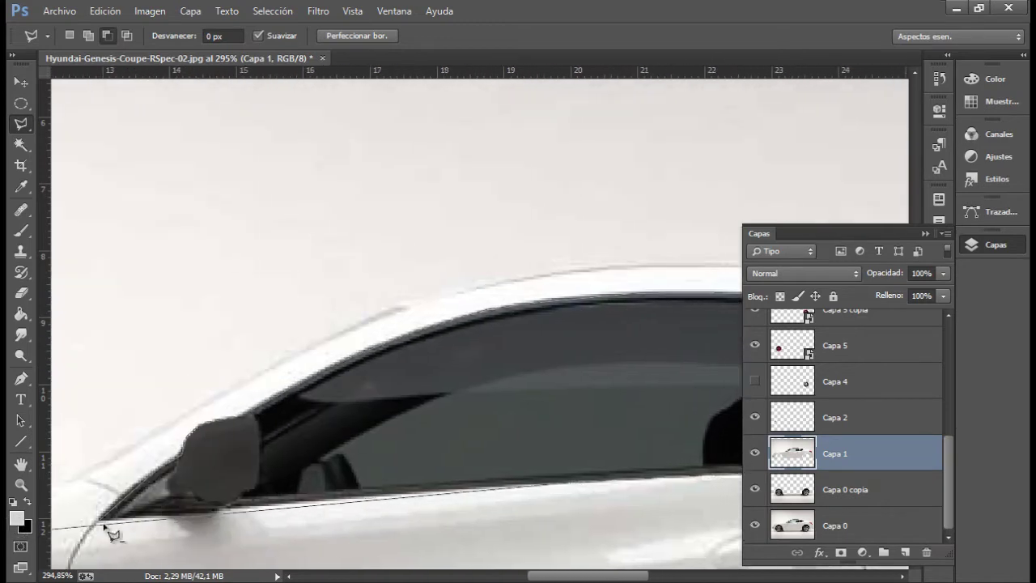
pyautogui.click(229, 524)
pyautogui.hscroll(10, 642, 435)
pyautogui.hscroll(3, 558, 474)
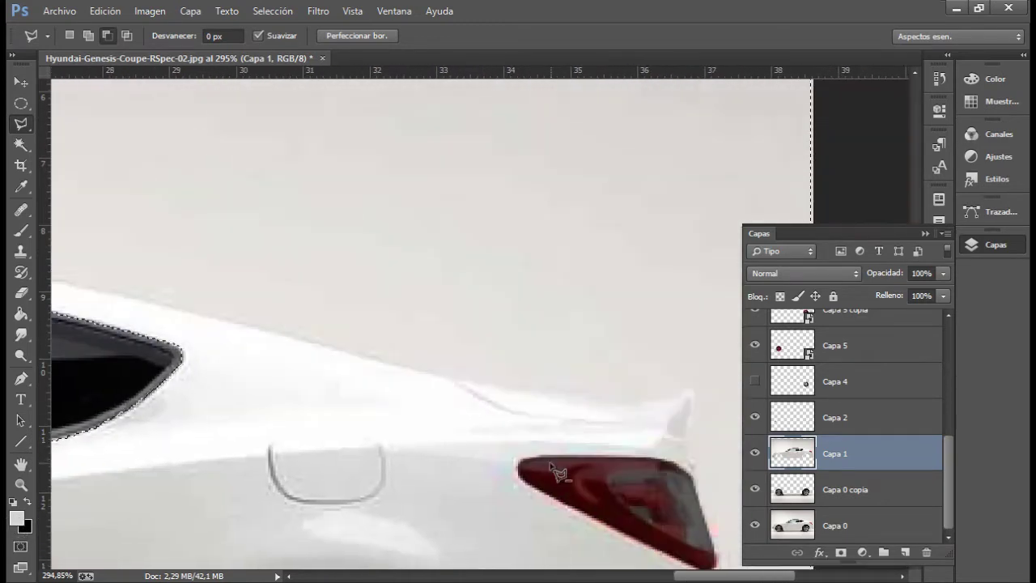
# - Trace and close an outline around the rear tail light
pyautogui.click(521, 460)
pyautogui.click(684, 463)
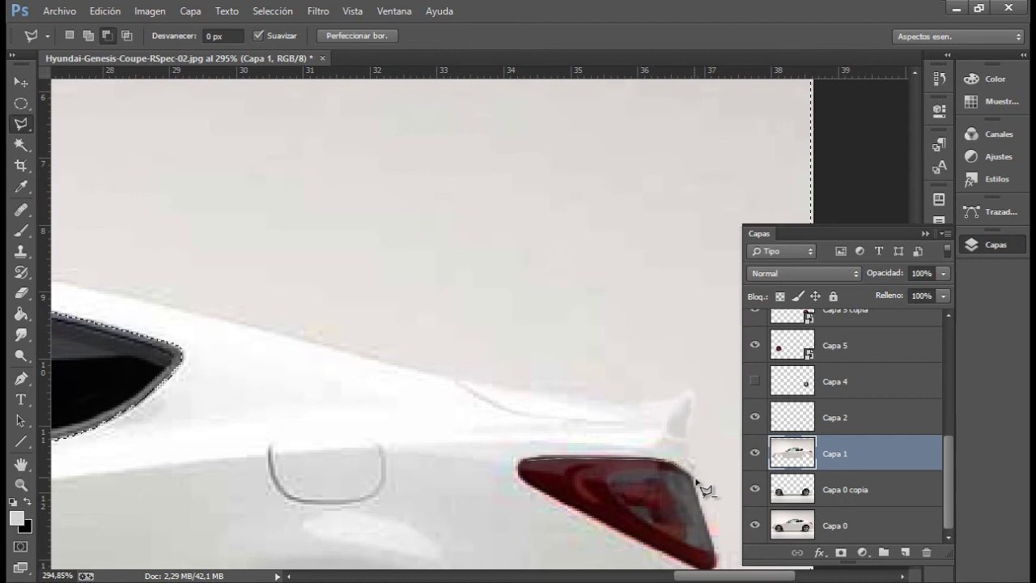
pyautogui.click(712, 561)
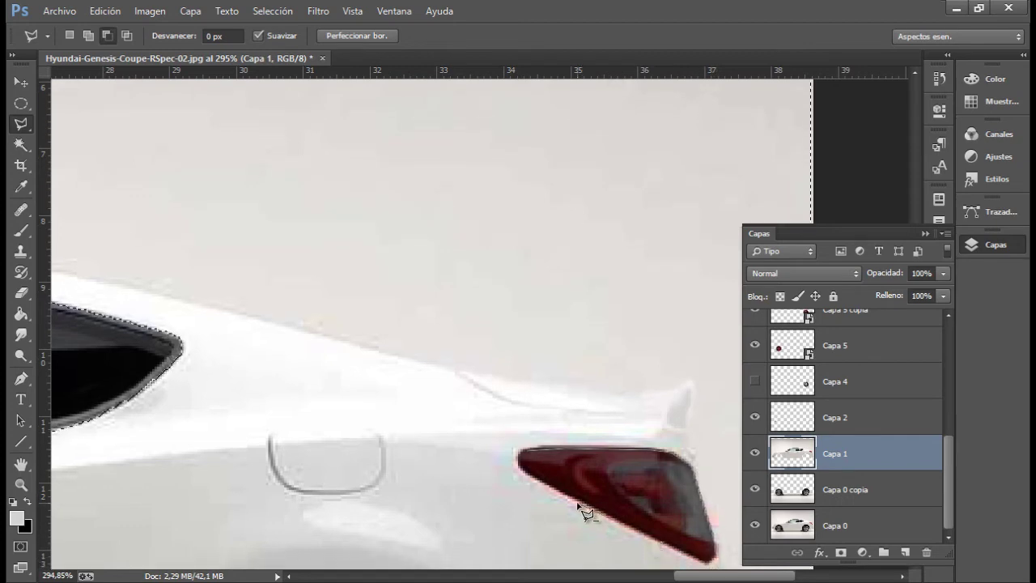
pyautogui.click(520, 461)
pyautogui.scroll(-3, 607, 437)
pyautogui.scroll(-5, 627, 425)
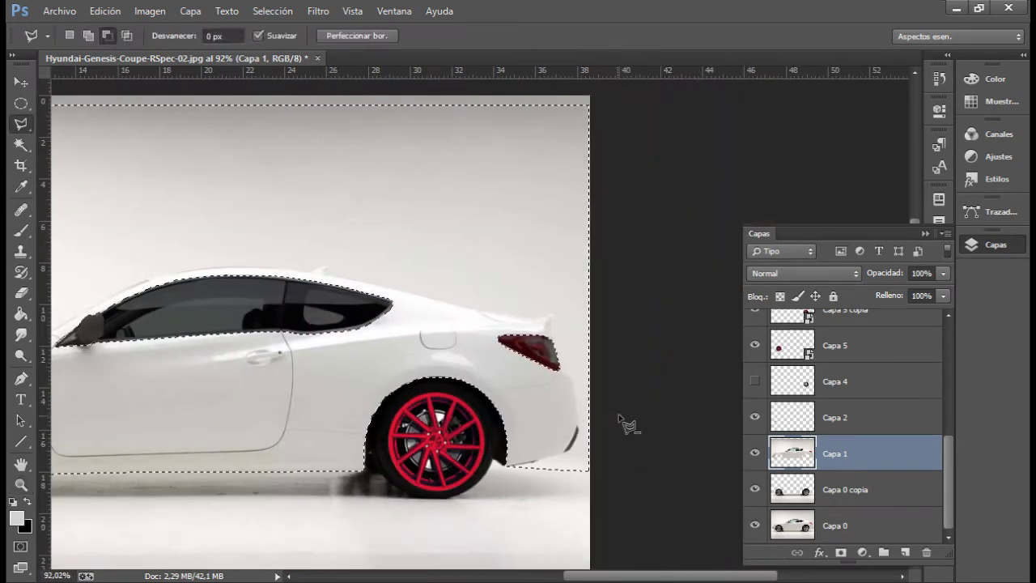
pyautogui.scroll(5, 627, 424)
# - Trace the Polygonal Lasso outline from the rear wheel arch up the rear bumper and roof to the spoiler
pyautogui.click(400, 493)
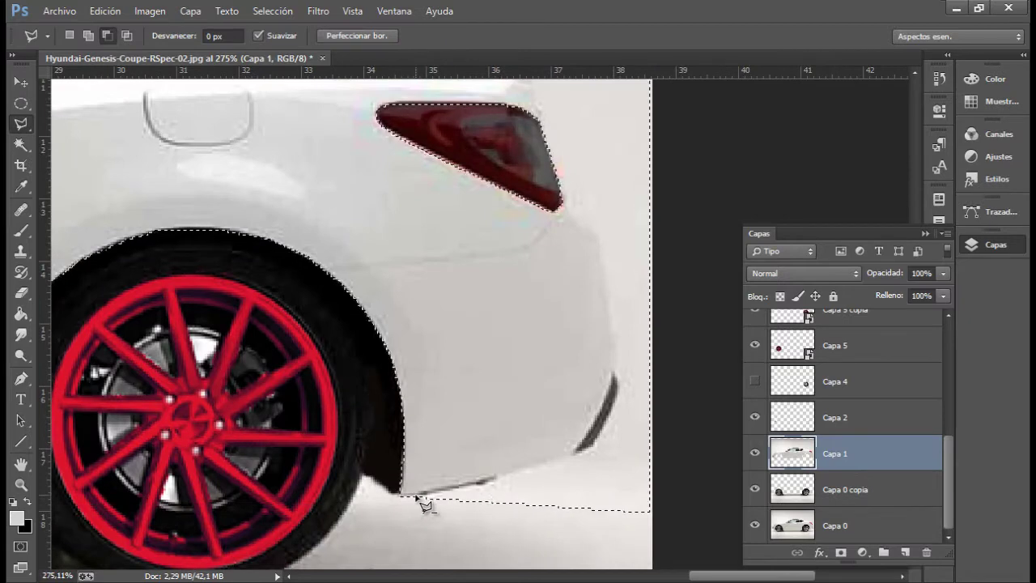
pyautogui.click(576, 455)
pyautogui.click(614, 370)
pyautogui.click(597, 229)
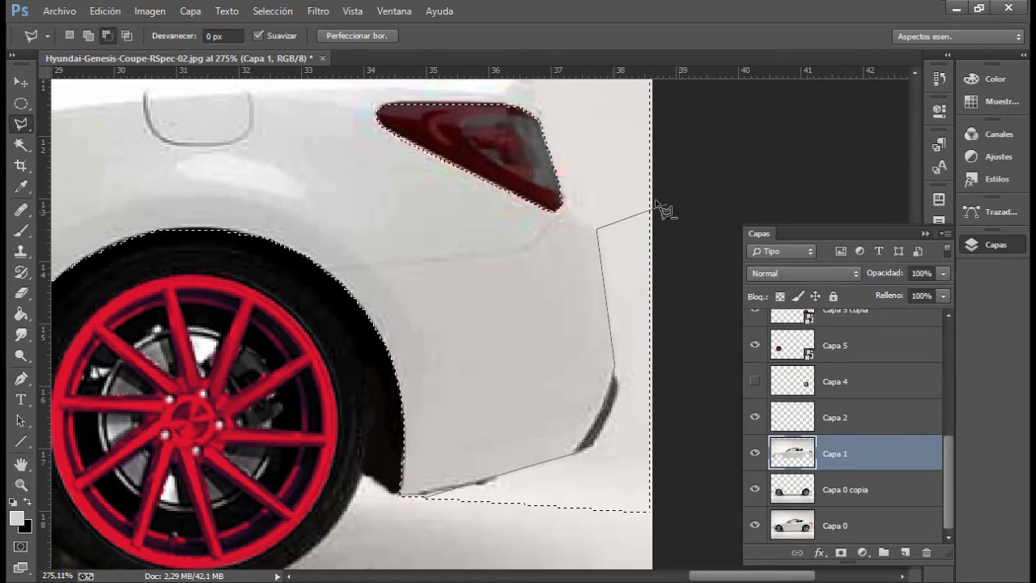
pyautogui.click(562, 210)
pyautogui.scroll(3, 543, 117)
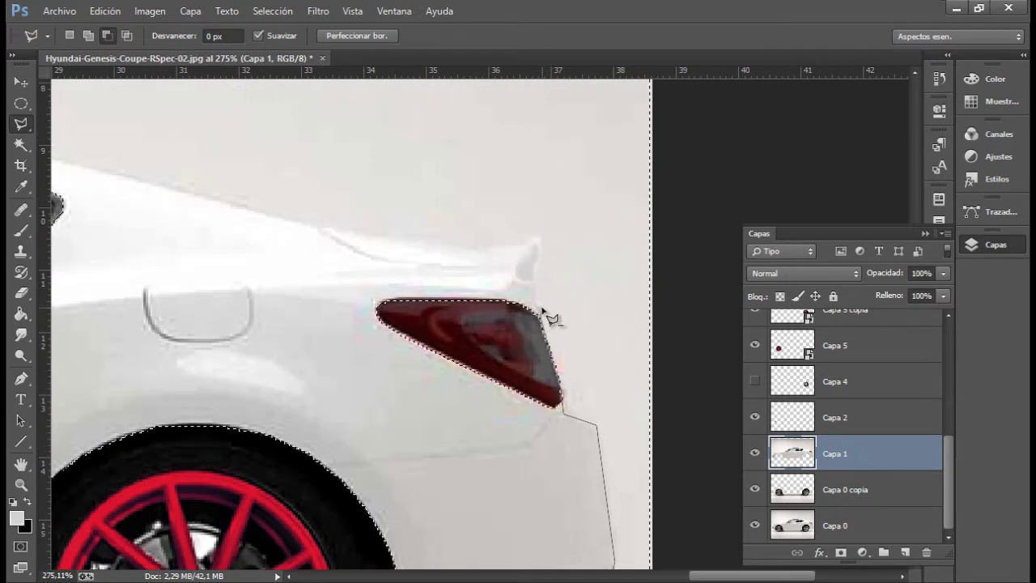
pyautogui.click(542, 309)
pyautogui.click(533, 279)
pyautogui.click(538, 235)
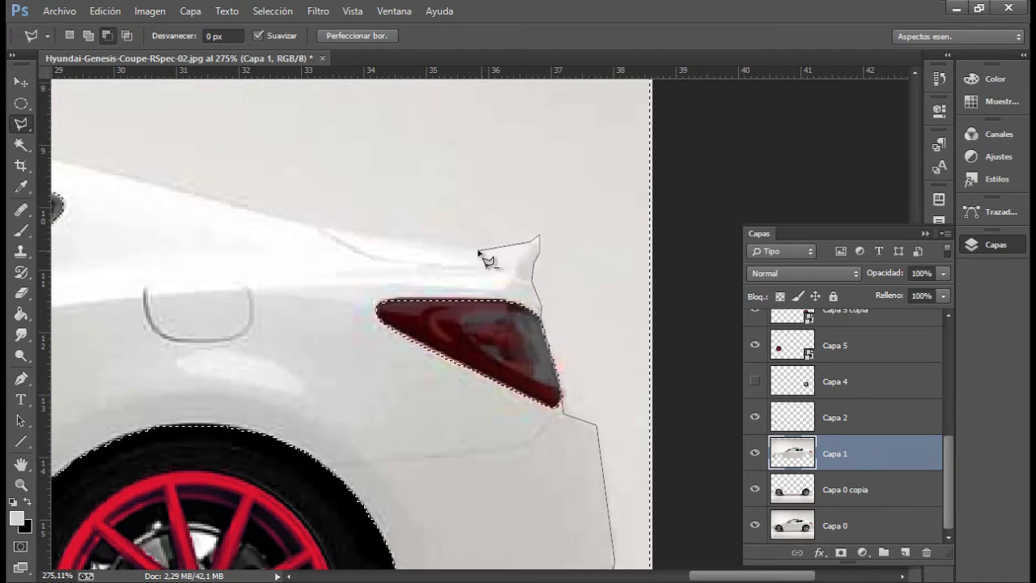
pyautogui.click(478, 250)
pyautogui.click(339, 233)
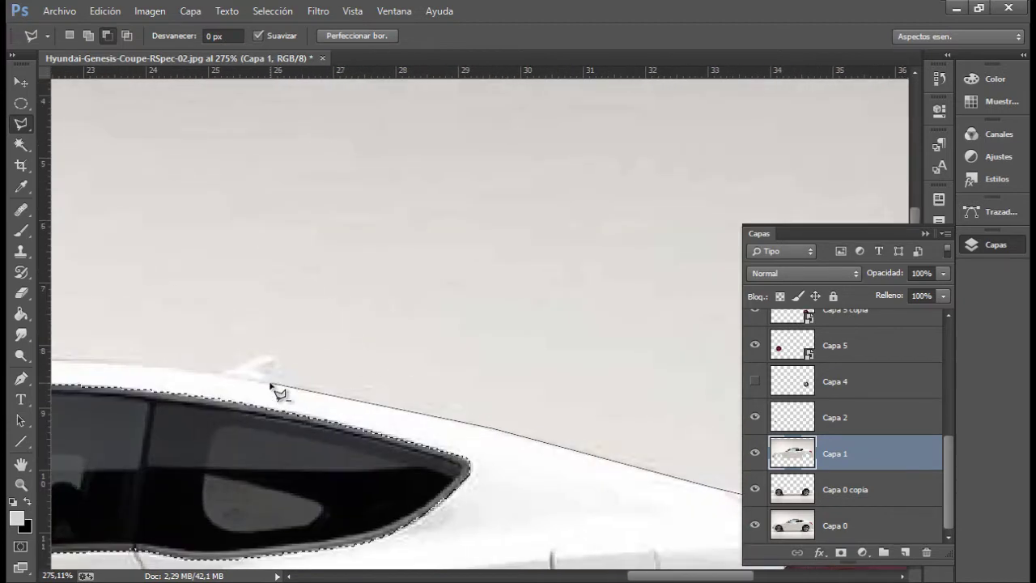
pyautogui.click(268, 381)
pyautogui.click(273, 356)
pyautogui.click(211, 374)
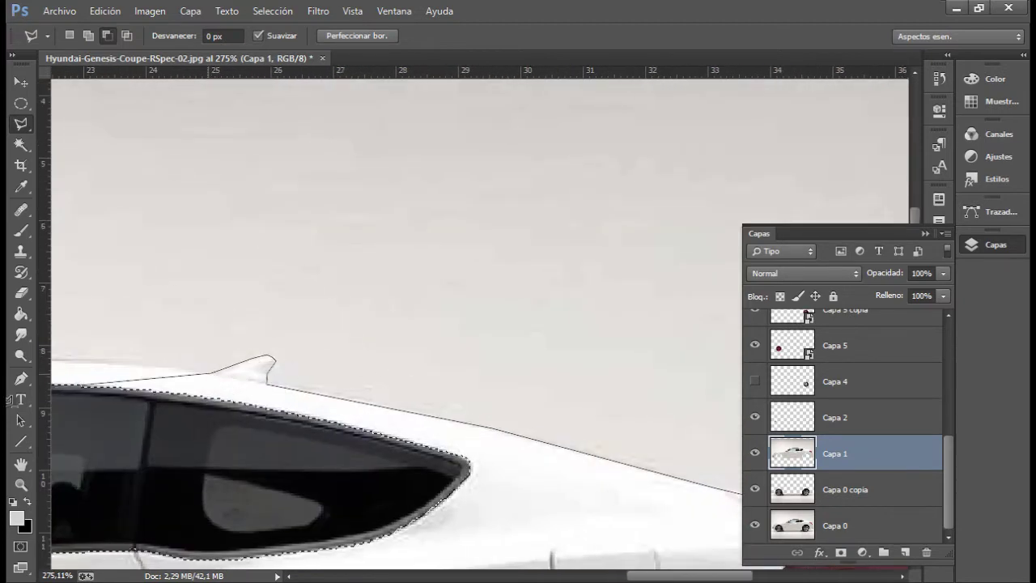
# - Continue along the roof line, windshield pillar, hood and front bumper, then close the outline into a selection
pyautogui.click(197, 361)
pyautogui.click(247, 364)
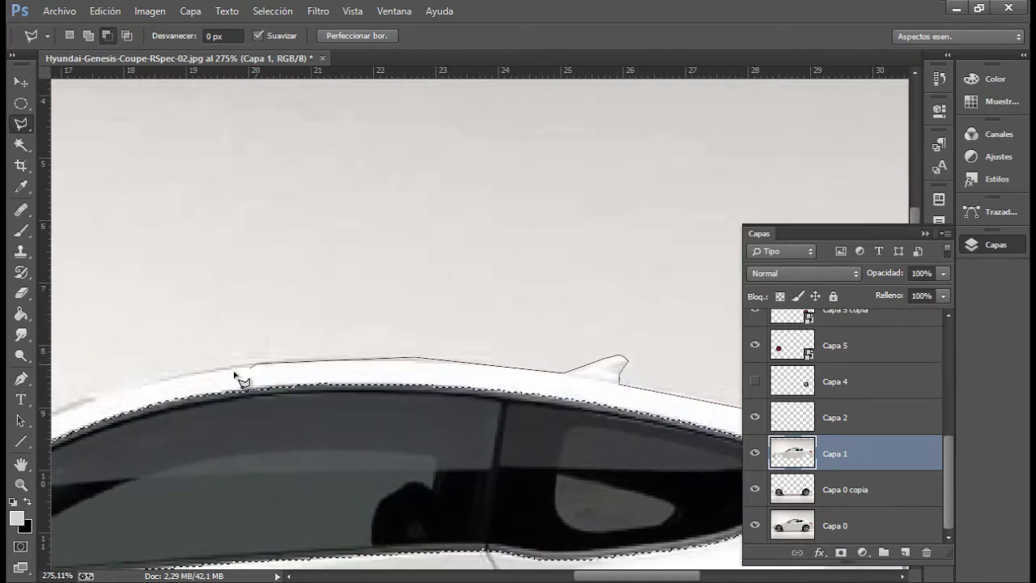
pyautogui.click(348, 380)
pyautogui.click(232, 408)
pyautogui.click(336, 332)
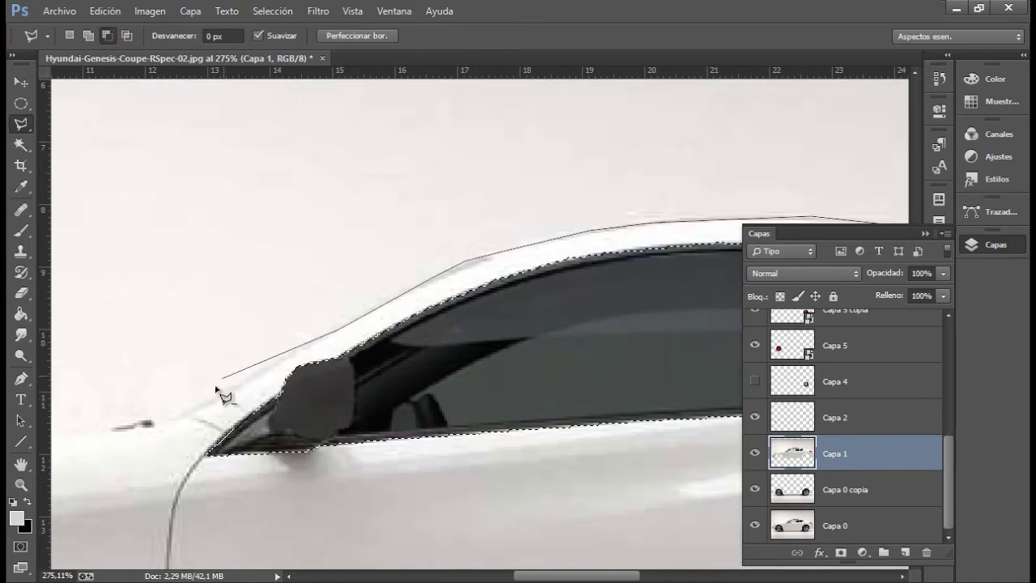
pyautogui.click(152, 423)
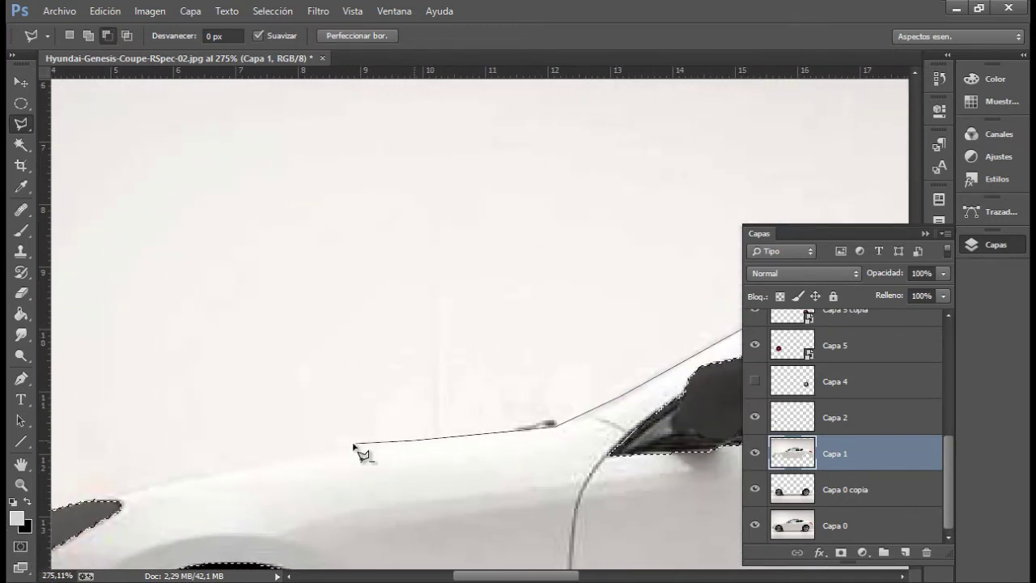
pyautogui.click(354, 444)
pyautogui.click(208, 472)
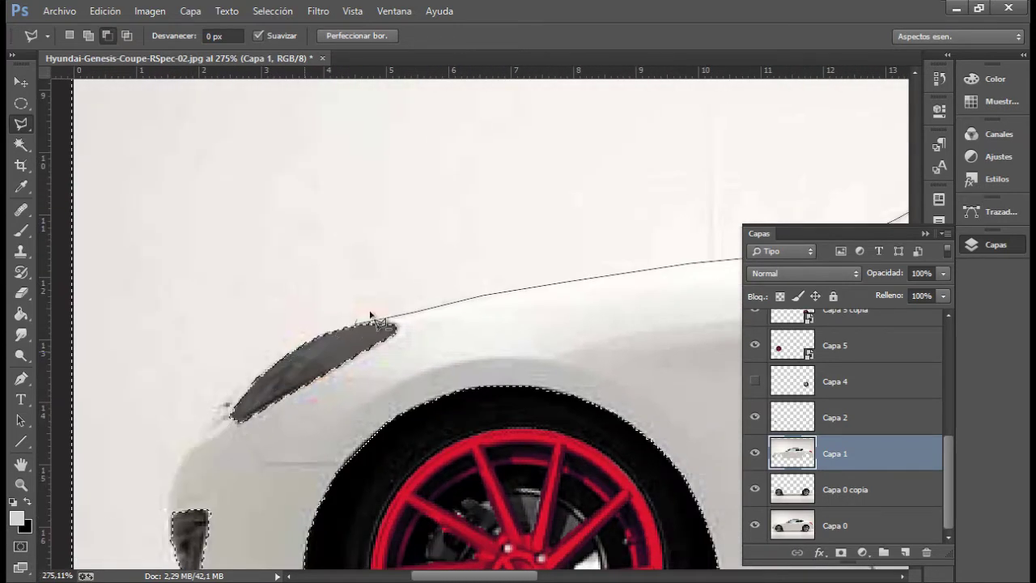
pyautogui.click(212, 410)
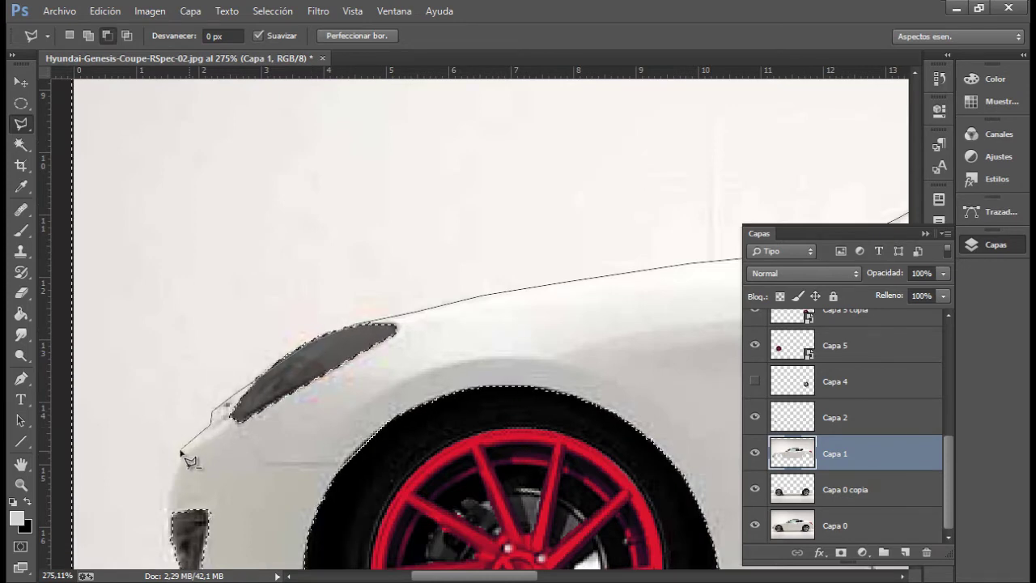
pyautogui.click(180, 449)
pyautogui.click(164, 510)
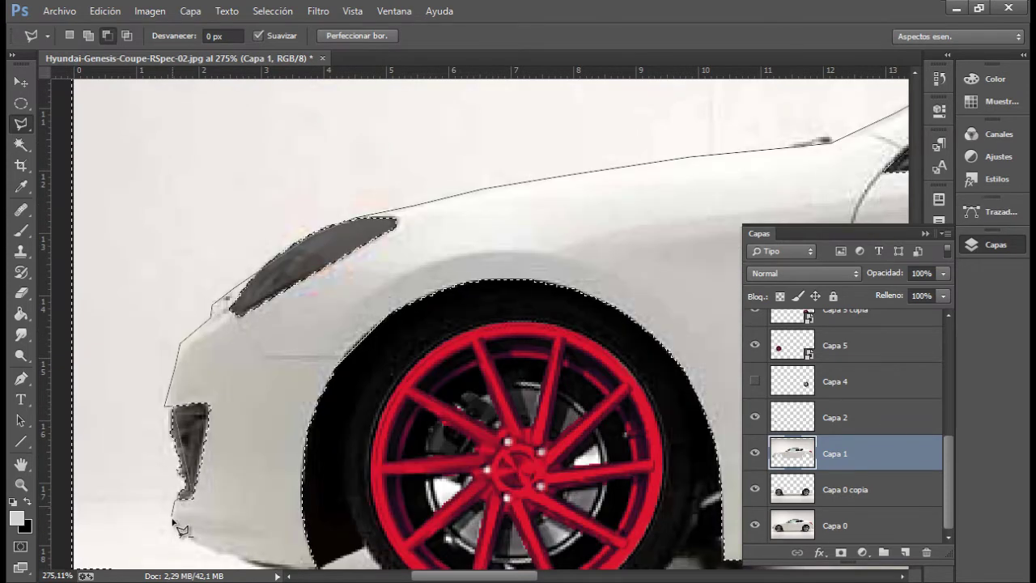
pyautogui.click(73, 566)
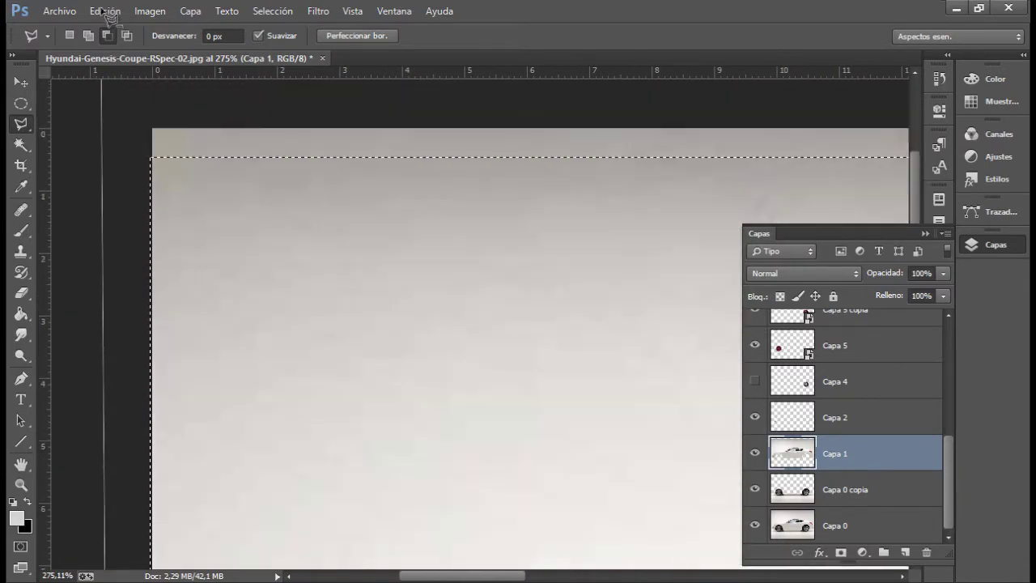
pyautogui.click(115, 173)
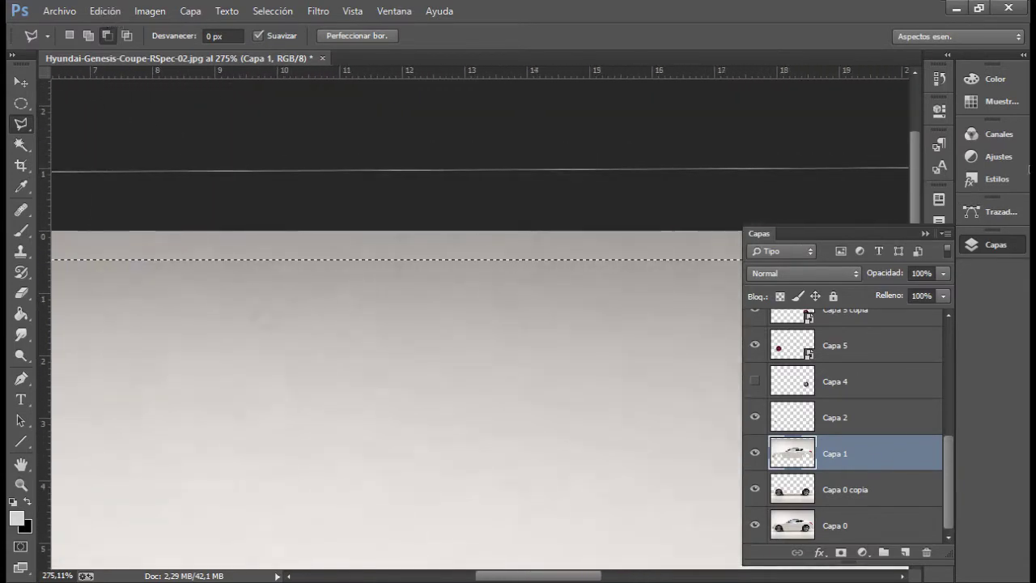
pyautogui.click(834, 180)
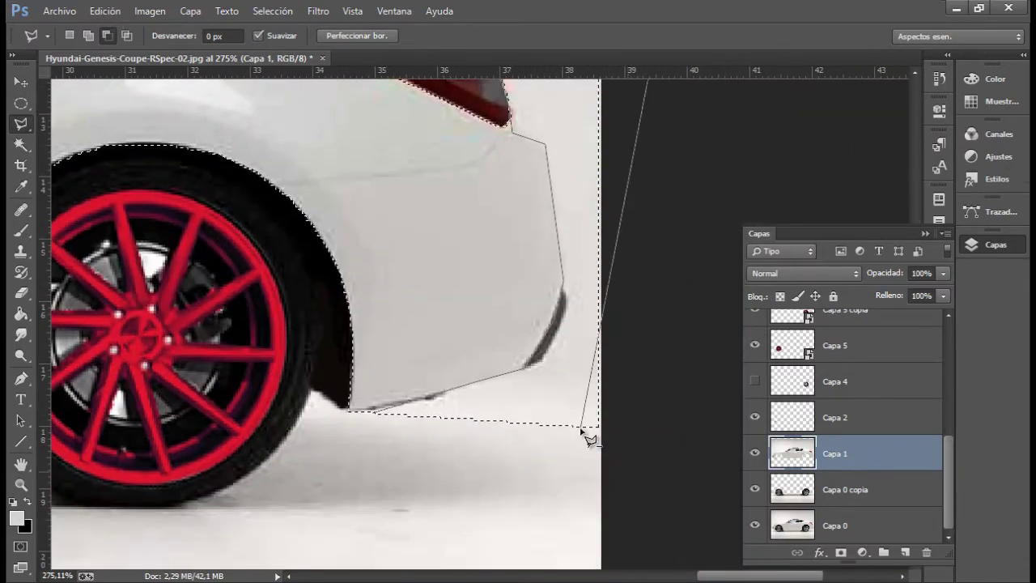
pyautogui.click(590, 433)
pyautogui.doubleClick(387, 432)
# - Zoom out with the Zoom tool until the whole photo is visible
pyautogui.press('z')
pyautogui.keyDown('alt'); pyautogui.click(397, 428); pyautogui.keyUp('alt')
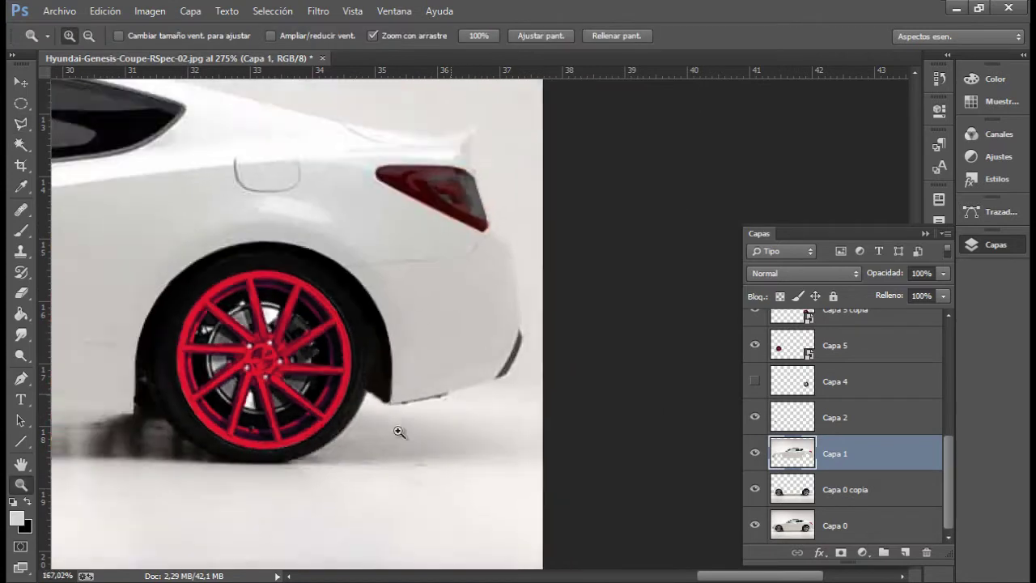
pyautogui.keyDown('alt'); pyautogui.click(370, 453); pyautogui.keyUp('alt')
pyautogui.keyDown('alt'); pyautogui.click(532, 472); pyautogui.keyUp('alt')
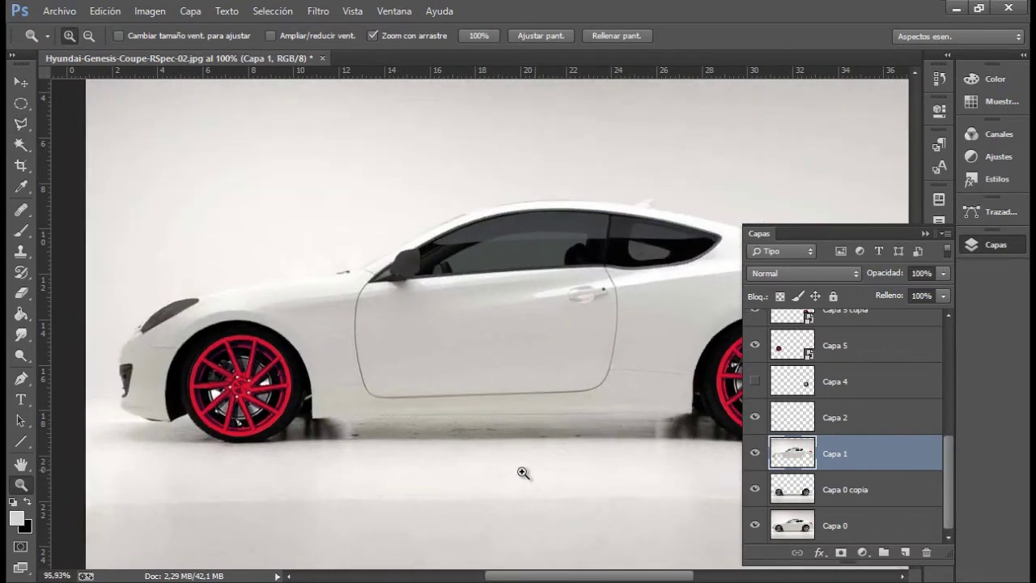
pyautogui.click(513, 478)
pyautogui.moveTo(597, 462); pyautogui.dragTo(561, 472)
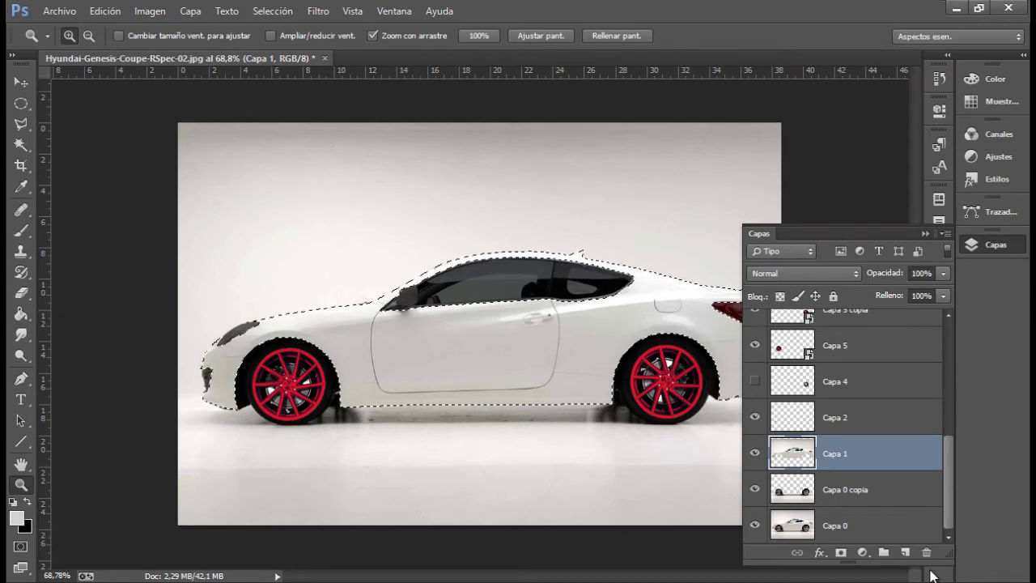
# - Add a new empty layer, Capa 11, and move it to the top of the layer stack
pyautogui.click(903, 553)
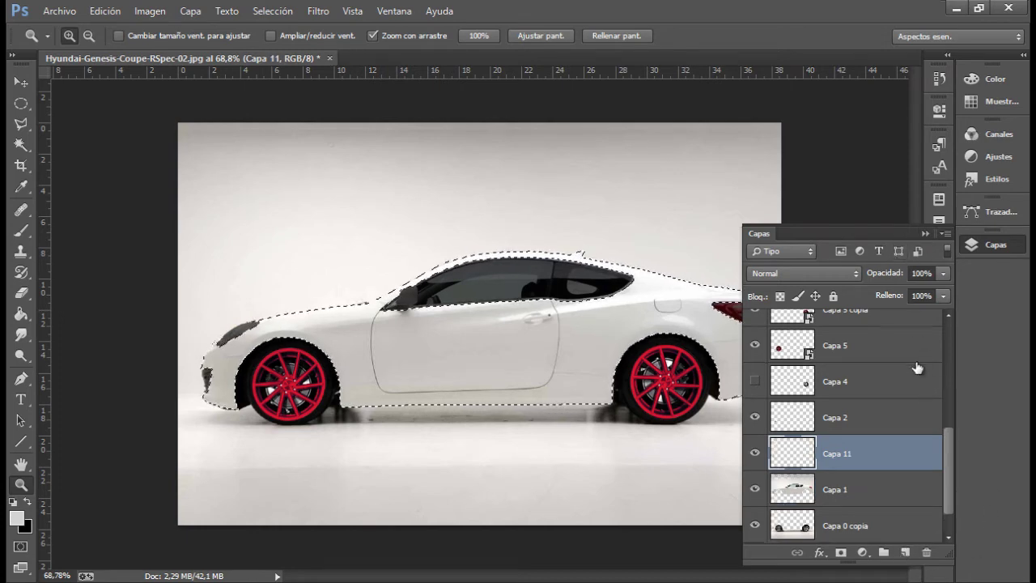
pyautogui.moveTo(907, 467); pyautogui.dragTo(874, 320)
pyautogui.click(922, 233)
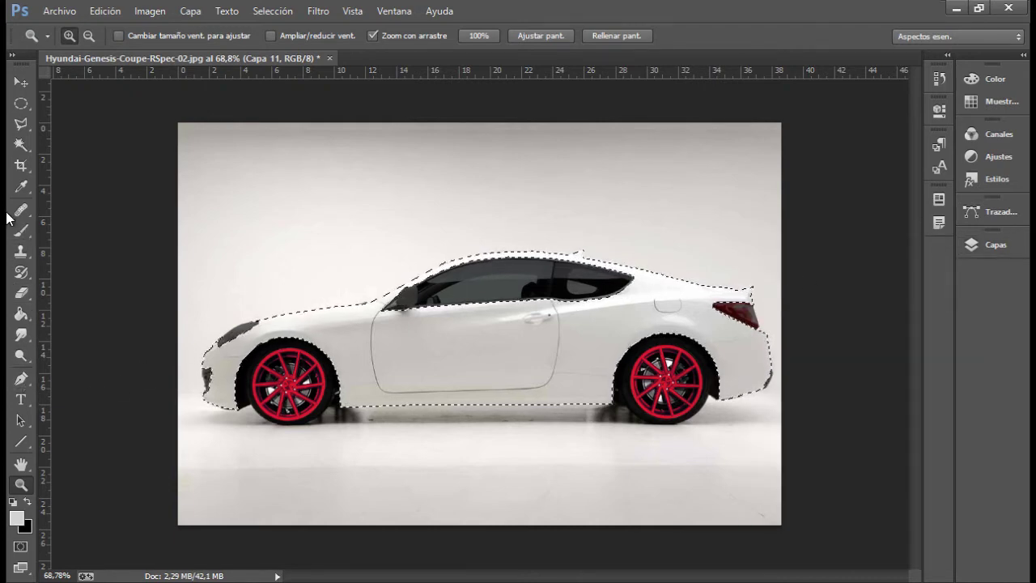
# - Choose the Brush tool with dark grey 414141 as the foreground colour
pyautogui.click(18, 234)
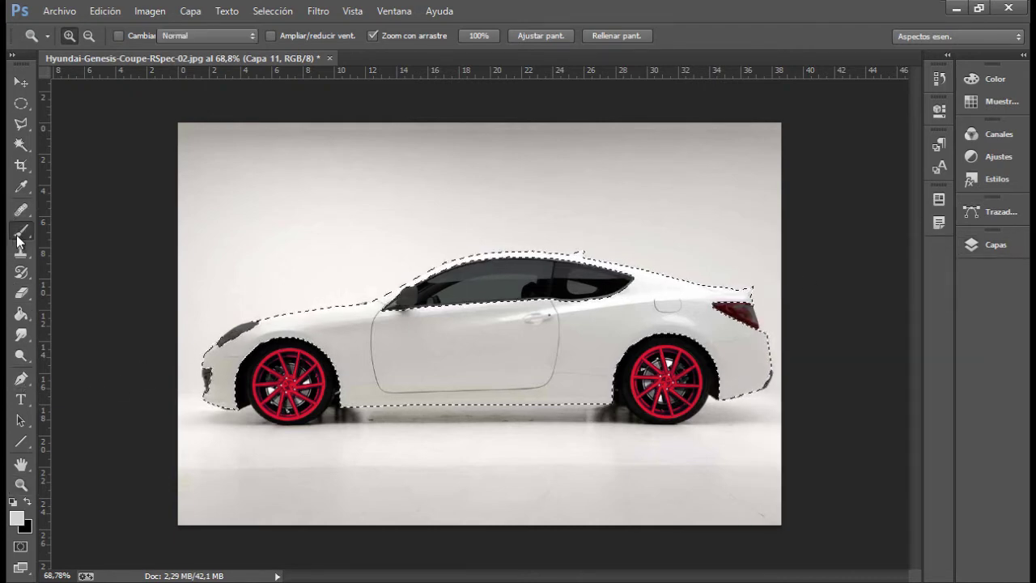
pyautogui.click(17, 521)
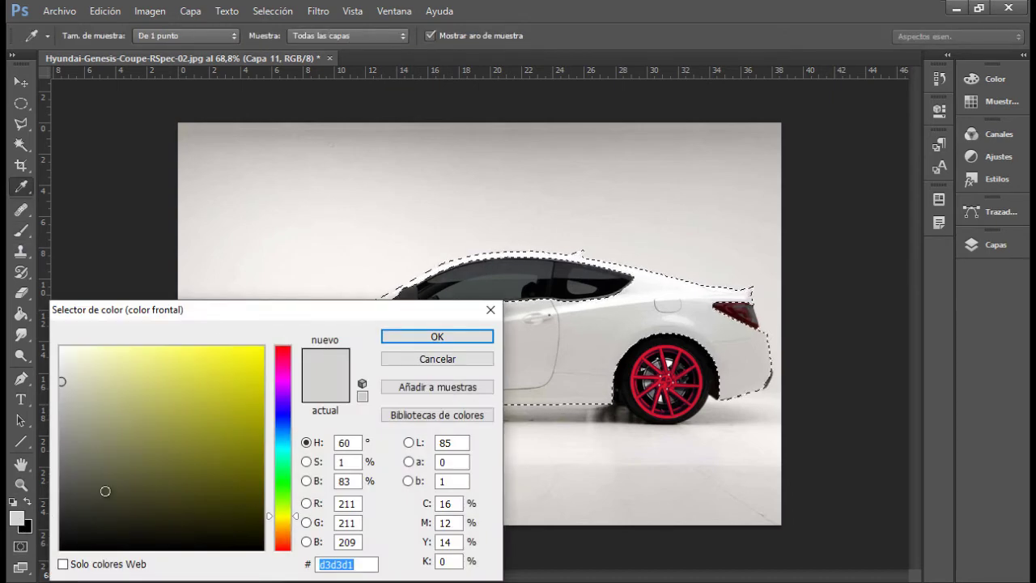
pyautogui.moveTo(105, 490); pyautogui.dragTo(51, 503)
pyautogui.click(441, 338)
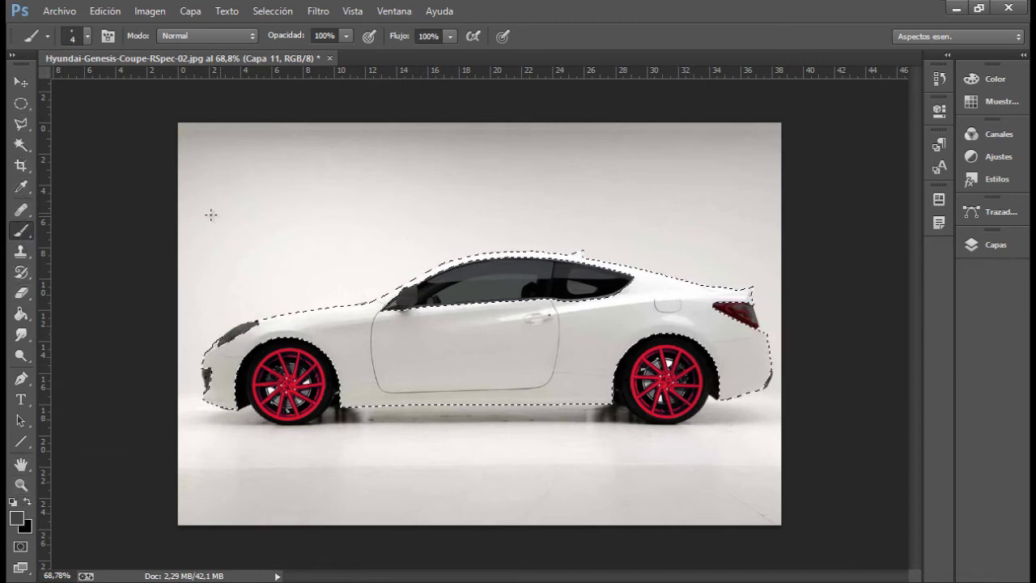
# - Set the brush to 102 px with 0% hardness
pyautogui.click(79, 37)
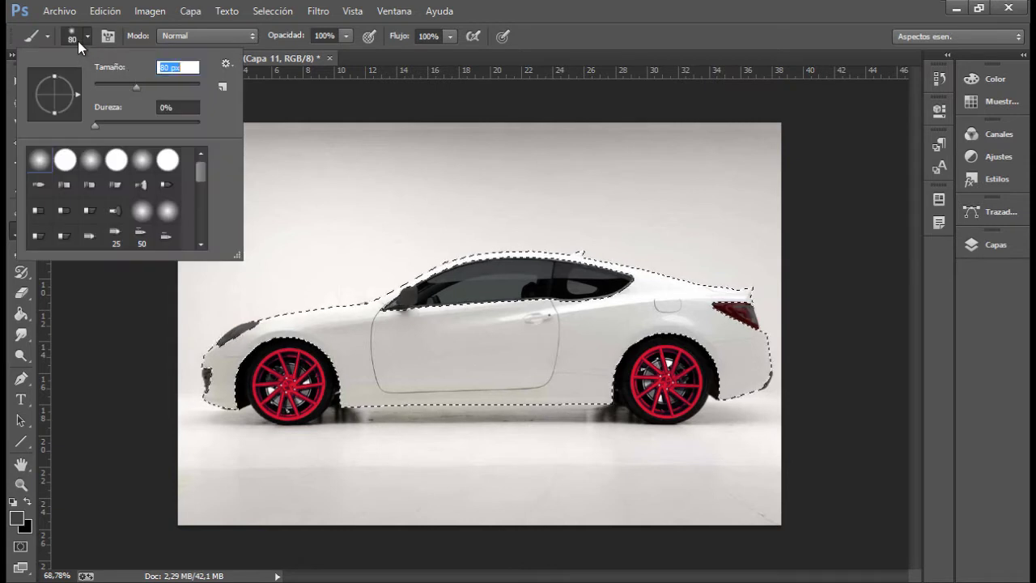
pyautogui.press('Return')
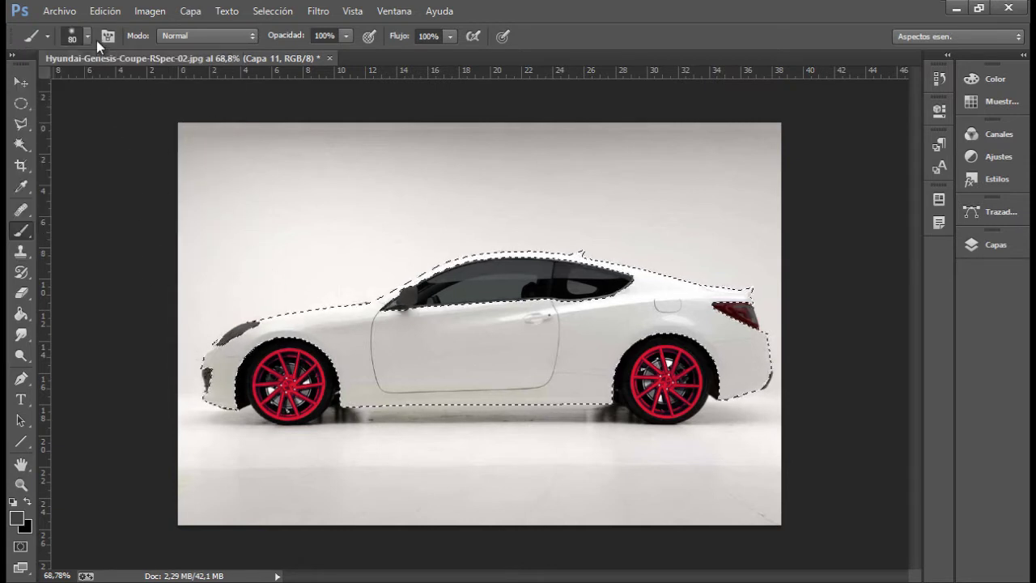
pyautogui.click(87, 36)
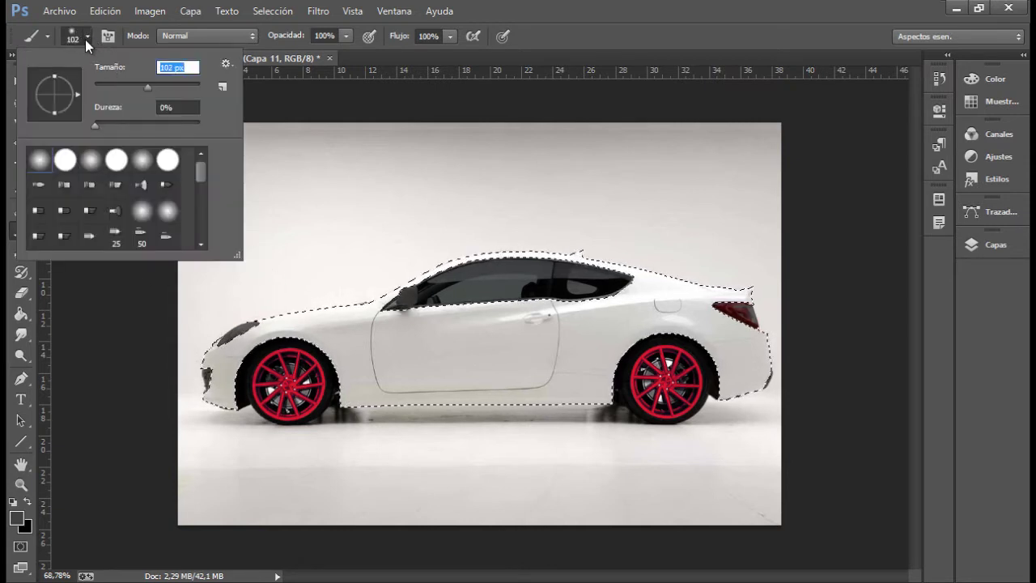
pyautogui.press('Return')
# - Paint grey over the car's front, roof, door and side panel inside the selection
pyautogui.moveTo(207, 335)
pyautogui.mouseDown()
pyautogui.moveTo(584, 248)
pyautogui.moveTo(802, 283)
pyautogui.moveTo(696, 272)
pyautogui.moveTo(566, 315)
pyautogui.moveTo(389, 332)
pyautogui.moveTo(474, 324)
pyautogui.moveTo(684, 336)
pyautogui.moveTo(773, 385)
pyautogui.mouseUp()
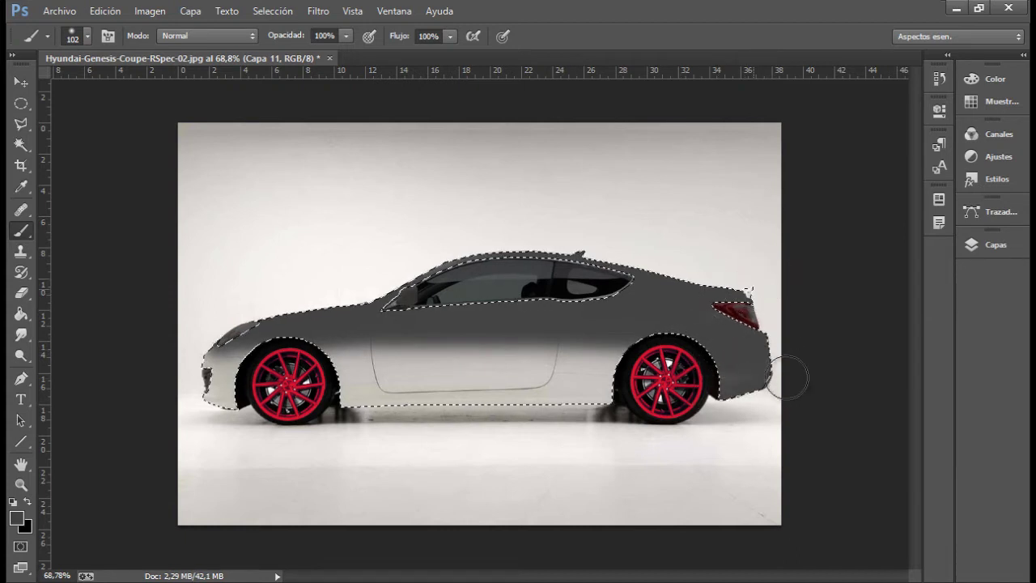
pyautogui.moveTo(577, 325)
pyautogui.mouseDown()
pyautogui.moveTo(598, 368)
pyautogui.moveTo(511, 380)
pyautogui.mouseUp()
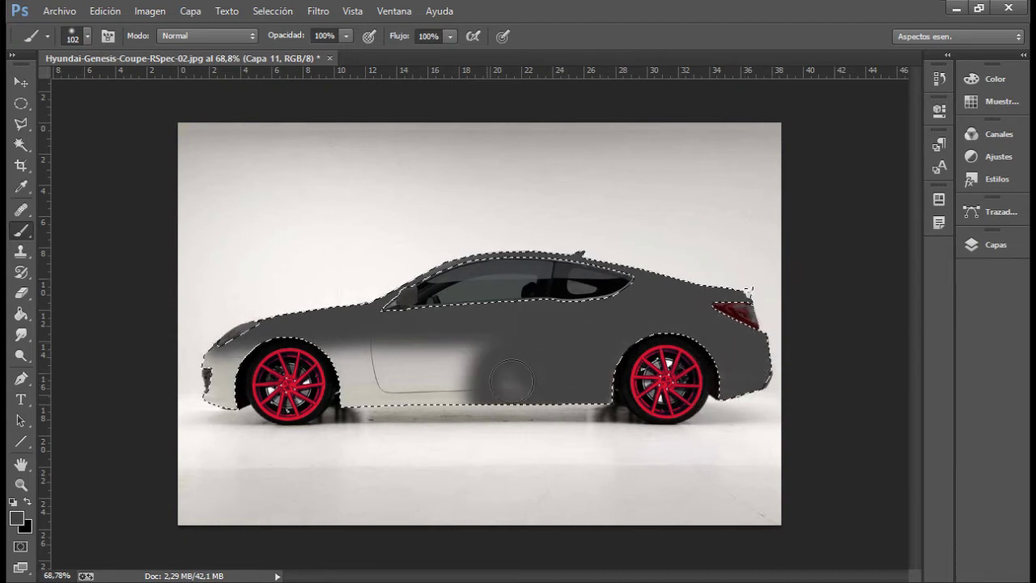
pyautogui.moveTo(539, 416)
pyautogui.mouseDown()
pyautogui.moveTo(420, 364)
pyautogui.moveTo(312, 344)
pyautogui.mouseUp()
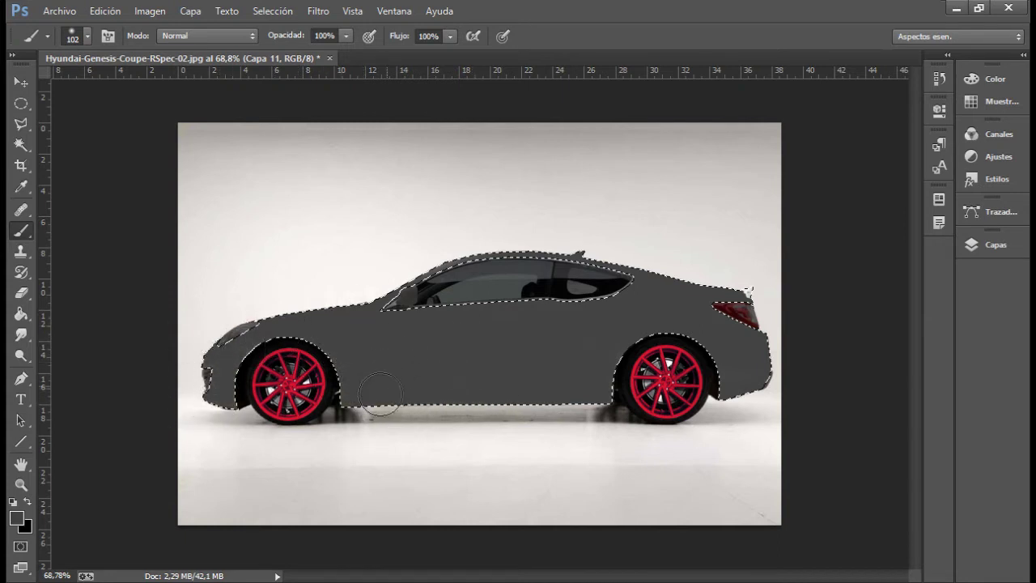
# - Drag Capa 11 up the Layers list to sit just above Polarizado de opticas, below Capa 8–10
pyautogui.click(984, 244)
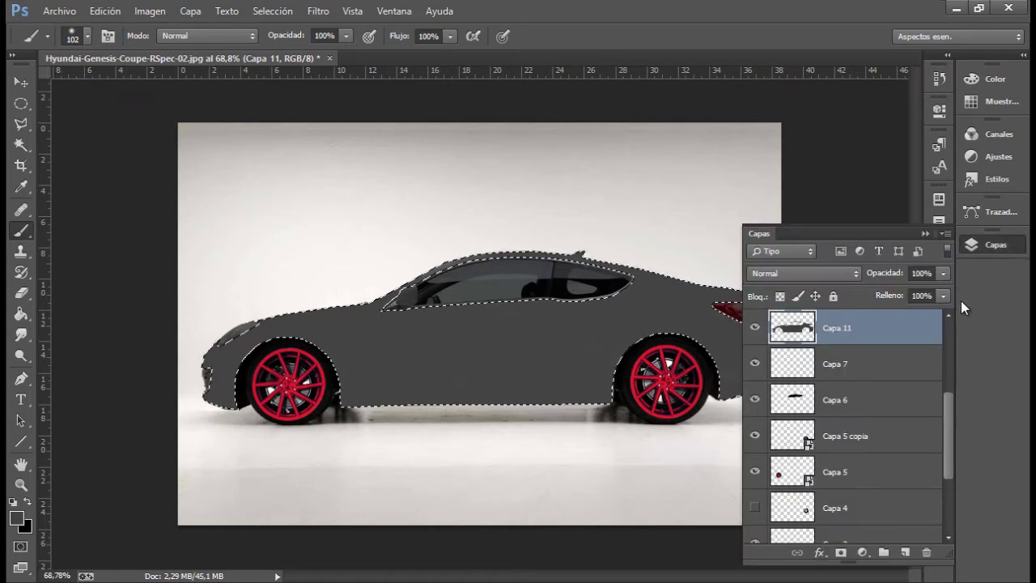
pyautogui.moveTo(877, 334); pyautogui.dragTo(879, 309)
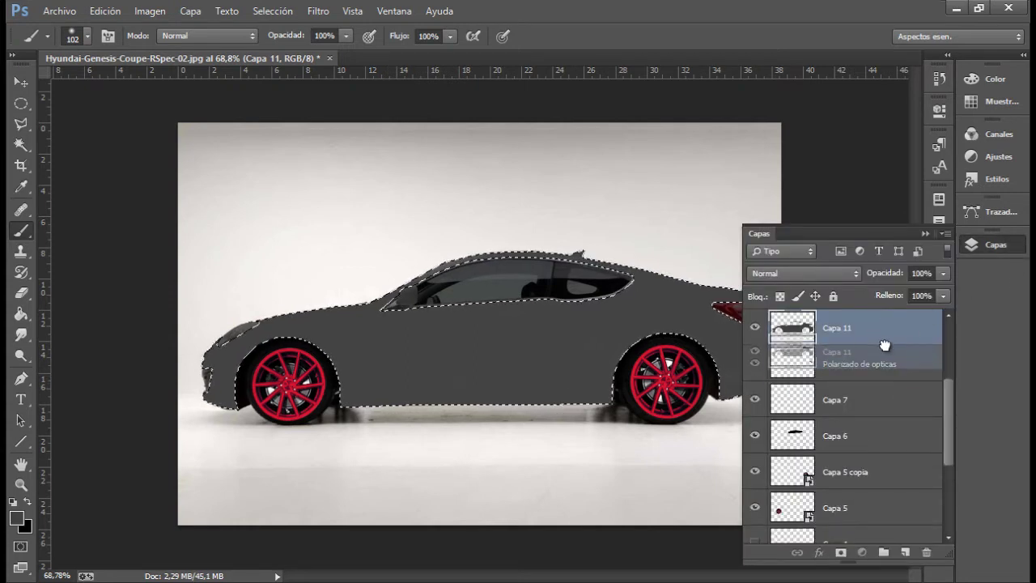
pyautogui.click(925, 233)
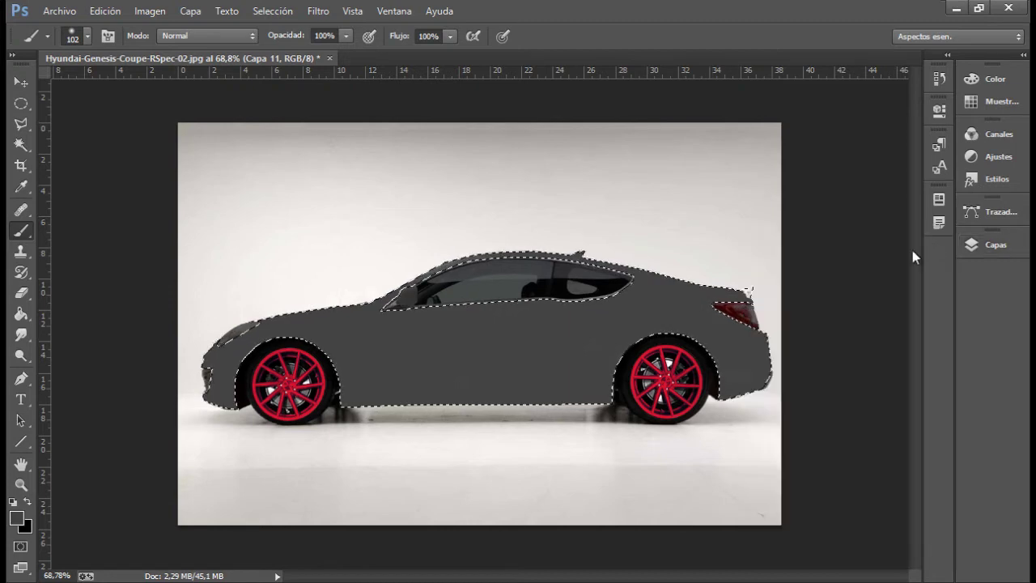
pyautogui.click(965, 247)
pyautogui.moveTo(947, 402); pyautogui.dragTo(948, 335)
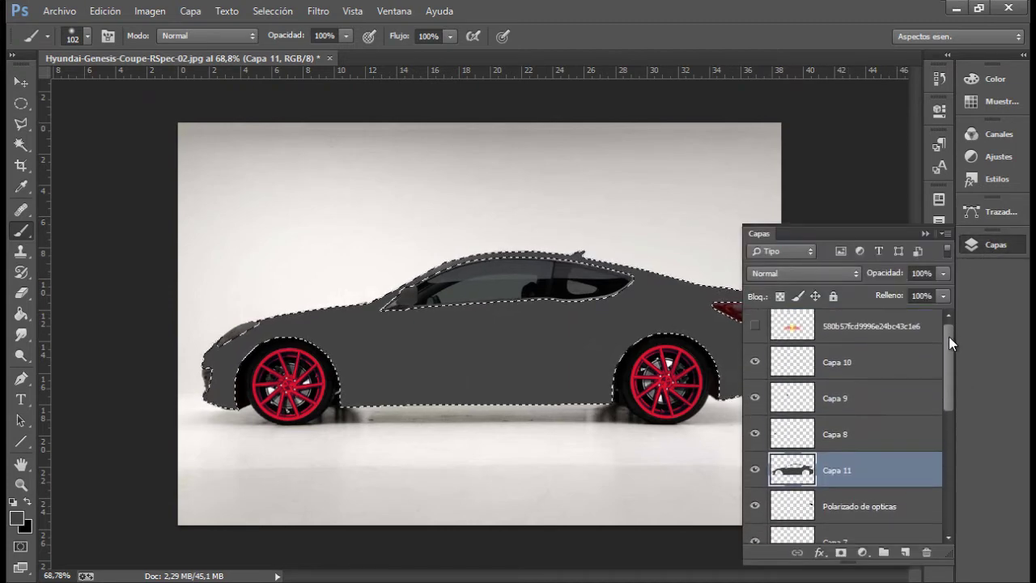
pyautogui.moveTo(902, 468)
pyautogui.mouseDown()
pyautogui.moveTo(890, 305)
pyautogui.moveTo(890, 317)
pyautogui.mouseUp()
pyautogui.click(923, 234)
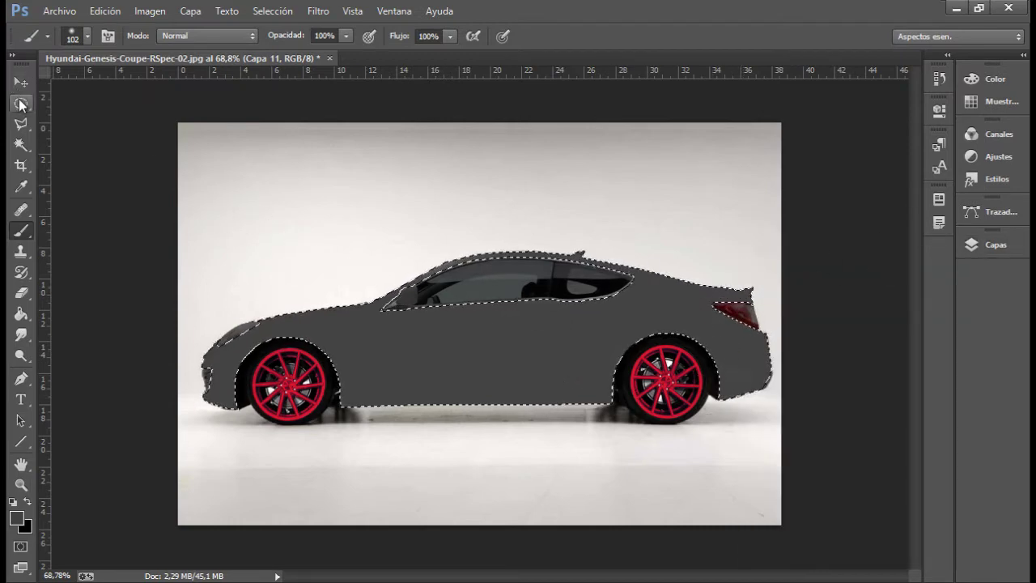
# - Clear the car selection and set Capa 11's blend mode to Subexposición lineal, testing opacity levels
pyautogui.click(21, 104)
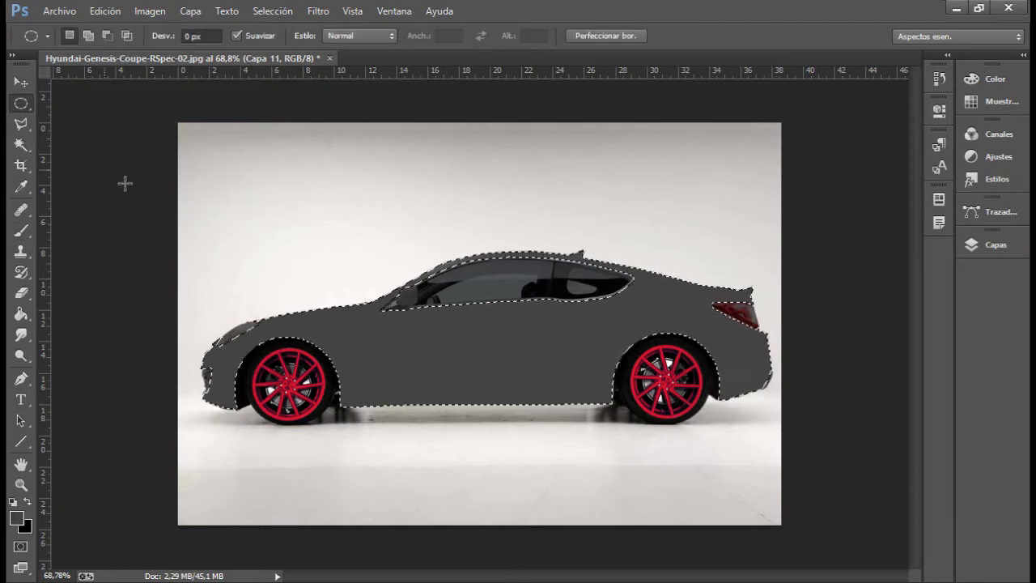
pyautogui.click(198, 225)
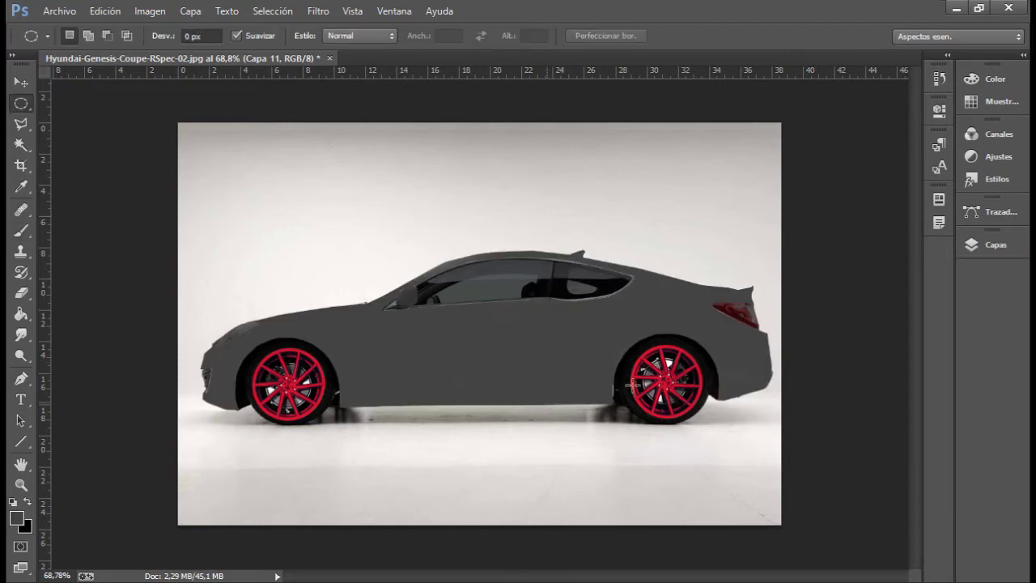
pyautogui.click(972, 248)
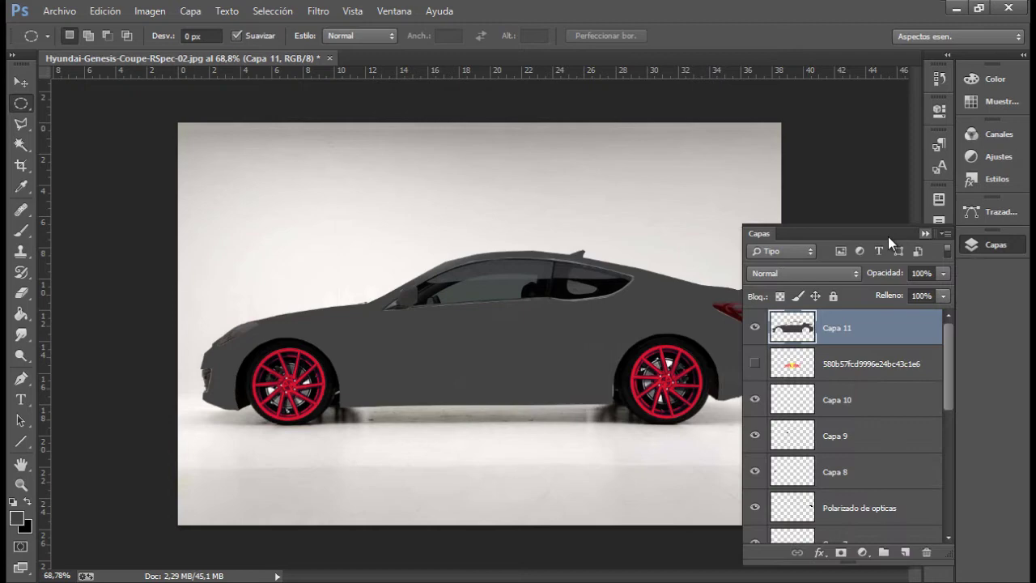
pyautogui.click(841, 272)
pyautogui.click(807, 7)
pyautogui.press('Down')
pyautogui.press('Down')
pyautogui.press('Up')
pyautogui.press('Down')
pyautogui.press('Down')
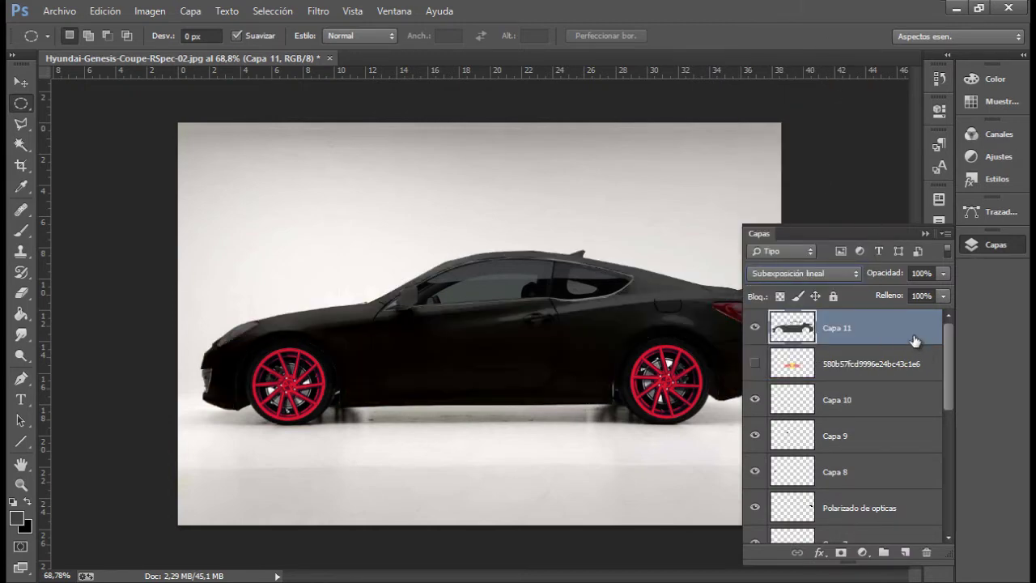
pyautogui.press('Down')
pyautogui.press('Down')
pyautogui.press('Down')
pyautogui.press('Down')
pyautogui.press('Down')
pyautogui.press('Down')
pyautogui.press('Down')
pyautogui.press('Down')
pyautogui.press('Down')
pyautogui.press('Down')
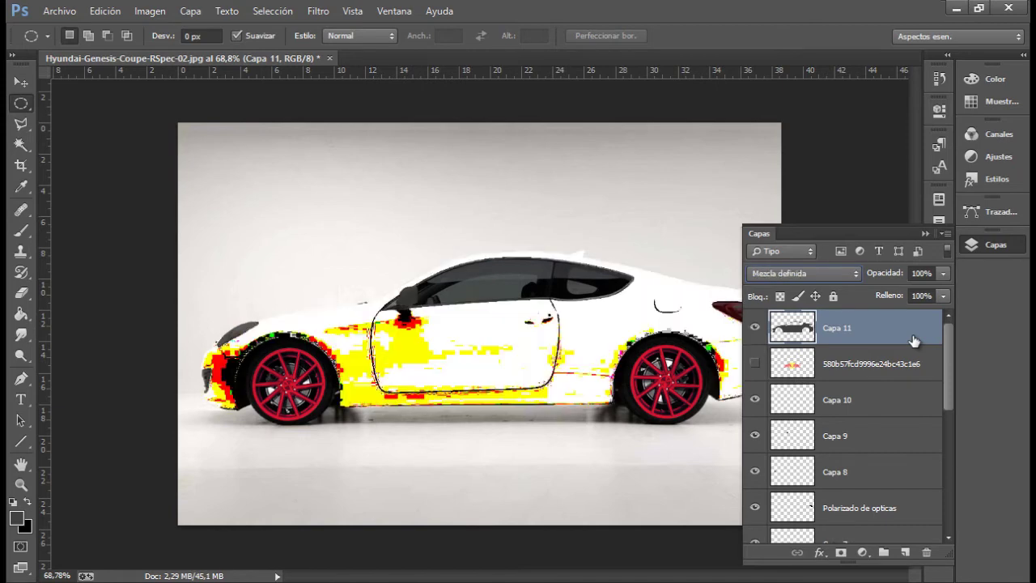
pyautogui.press('Up')
pyautogui.press('Up')
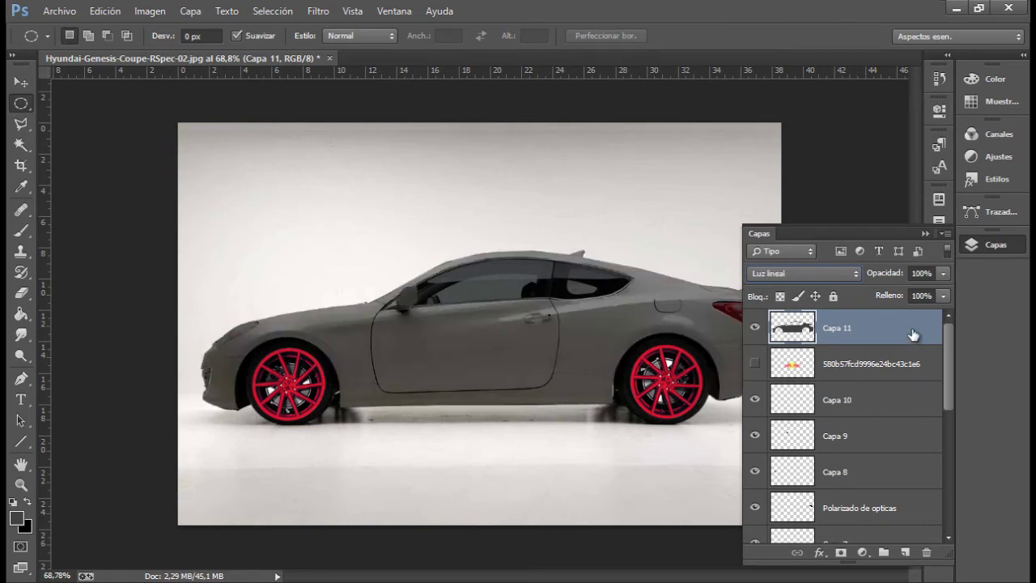
pyautogui.press('Up')
pyautogui.press('Up')
pyautogui.press('Up')
pyautogui.press('Up')
pyautogui.press('Up')
pyautogui.press('Up')
pyautogui.press('Up')
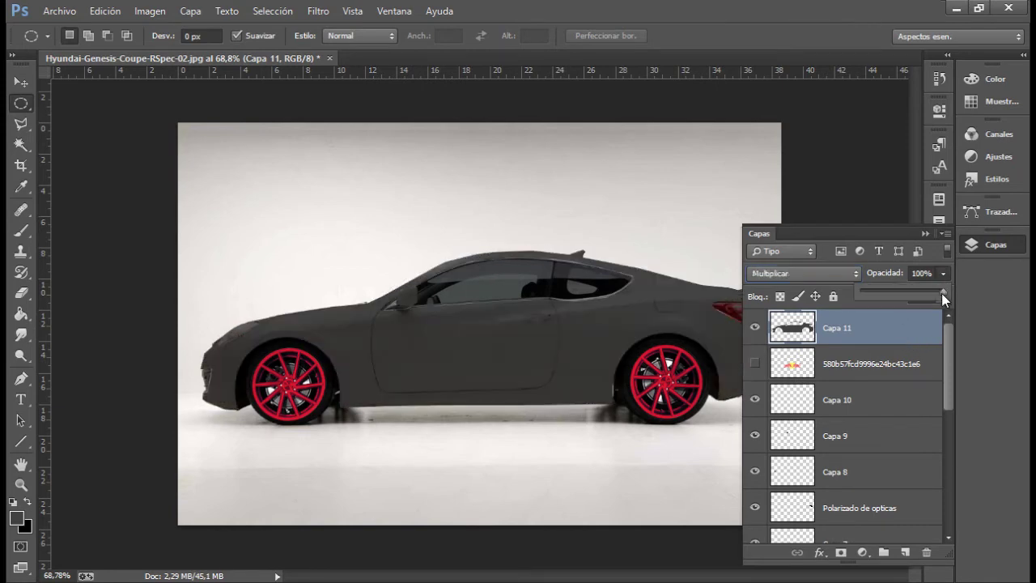
pyautogui.moveTo(941, 293); pyautogui.dragTo(943, 293)
pyautogui.click(758, 339)
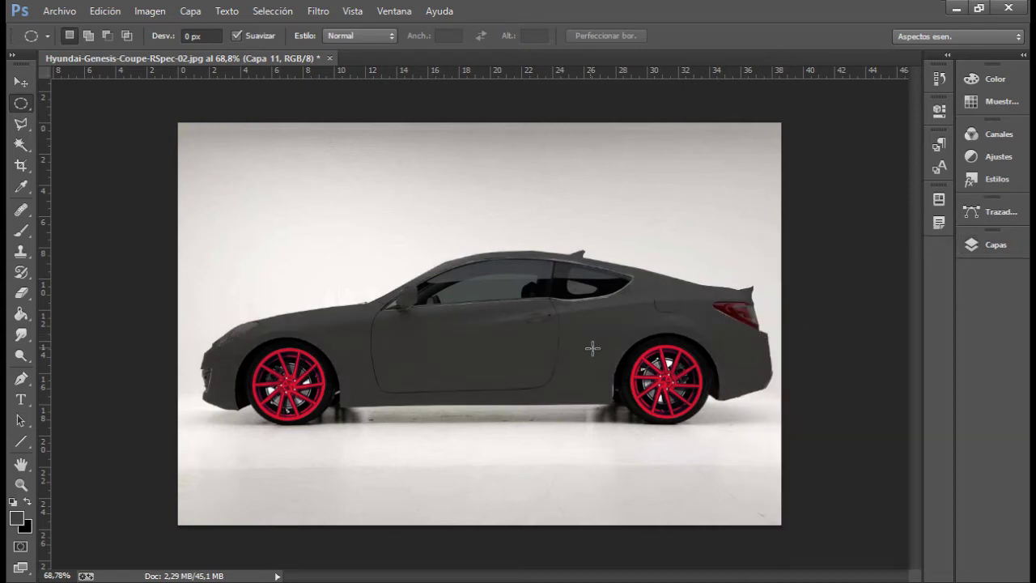
# - Apply automatic colour correction and lower Capa 11's opacity to 78%
pyautogui.click(107, 11)
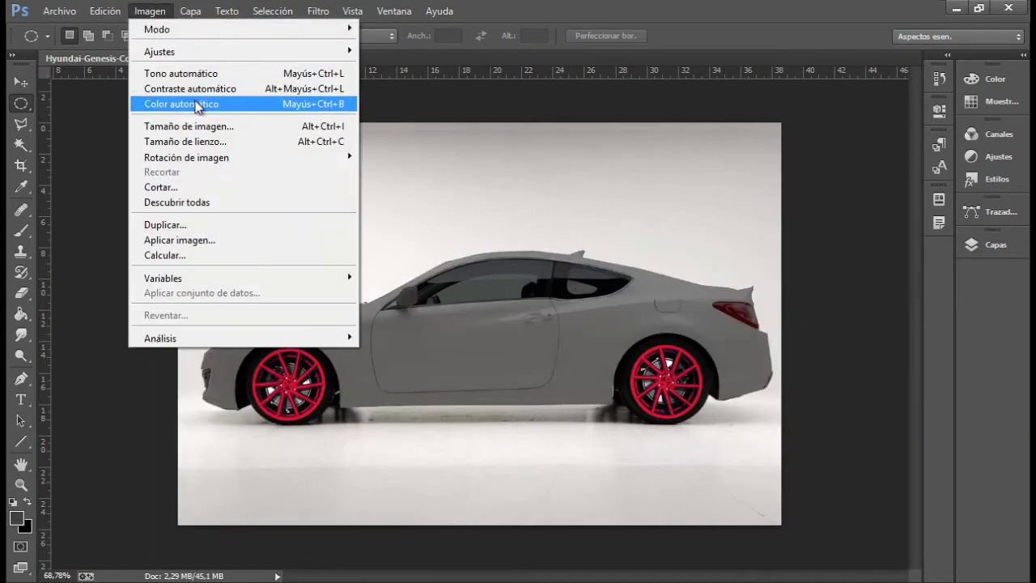
pyautogui.click(196, 105)
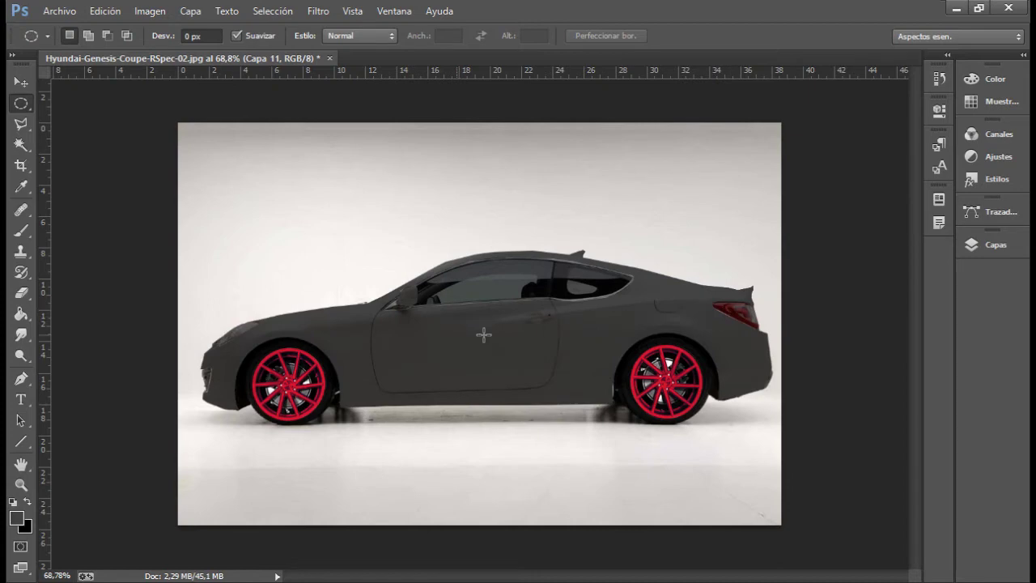
pyautogui.click(970, 244)
pyautogui.scroll(3, 840, 274)
pyautogui.scroll(-4, 839, 274)
pyautogui.scroll(-1, 862, 274)
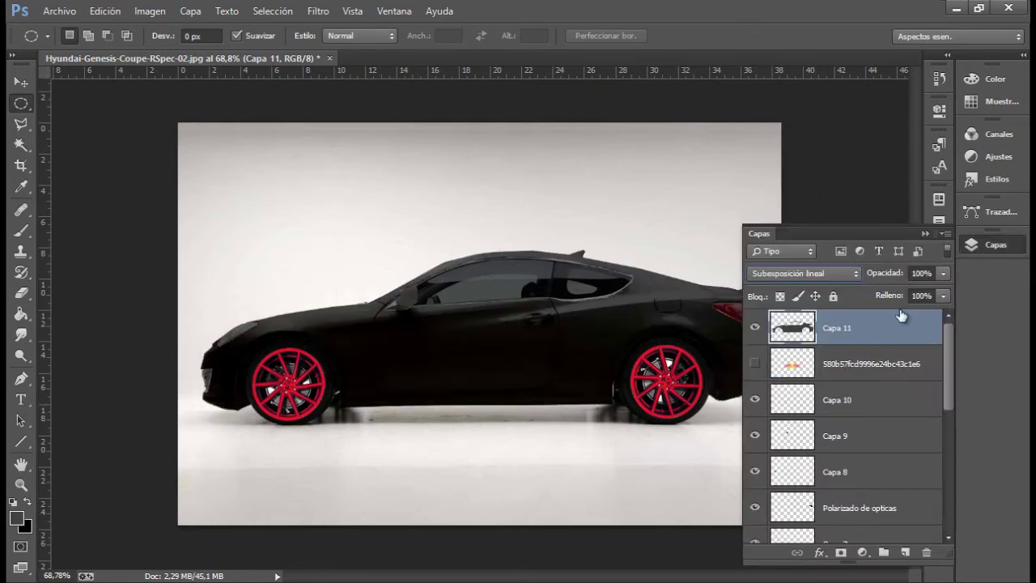
pyautogui.moveTo(934, 298); pyautogui.dragTo(926, 293)
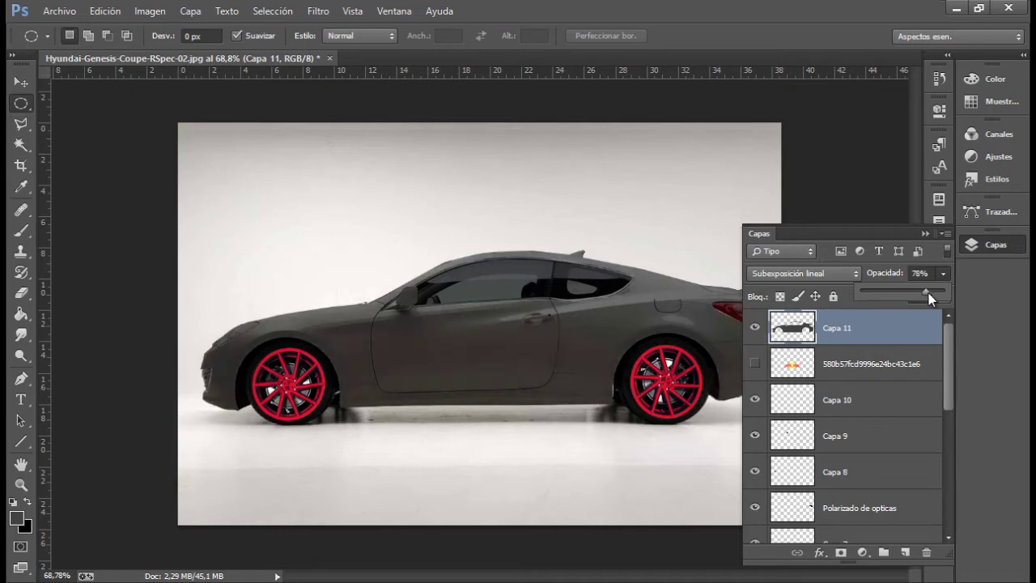
pyautogui.click(925, 233)
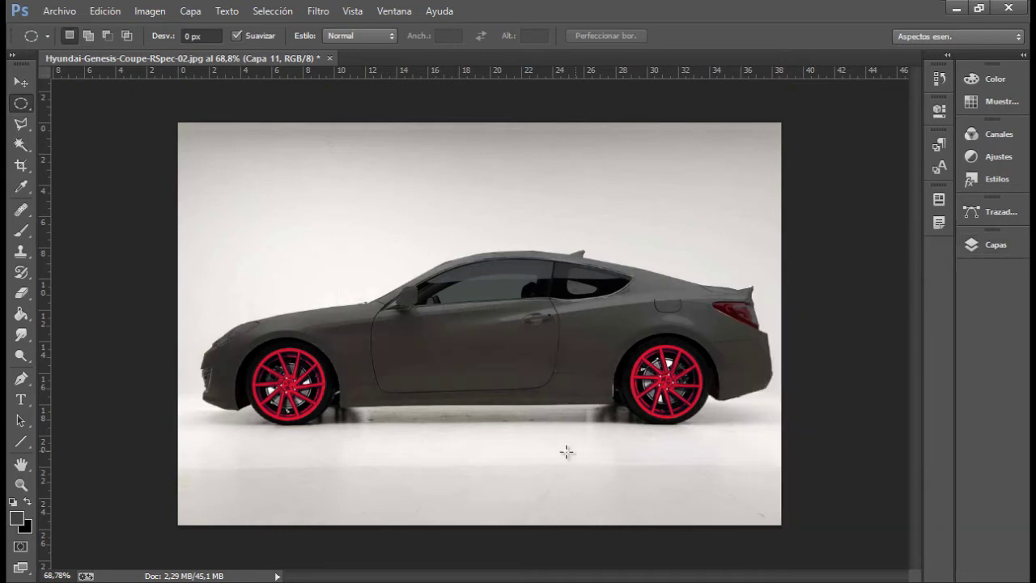
pyautogui.moveTo(534, 396)
pyautogui.mouseDown()
pyautogui.moveTo(492, 397)
pyautogui.moveTo(565, 372)
pyautogui.moveTo(597, 377)
pyautogui.mouseUp()
# - Switch to the Brush tool and reduce its size to 21 px
pyautogui.press('m')
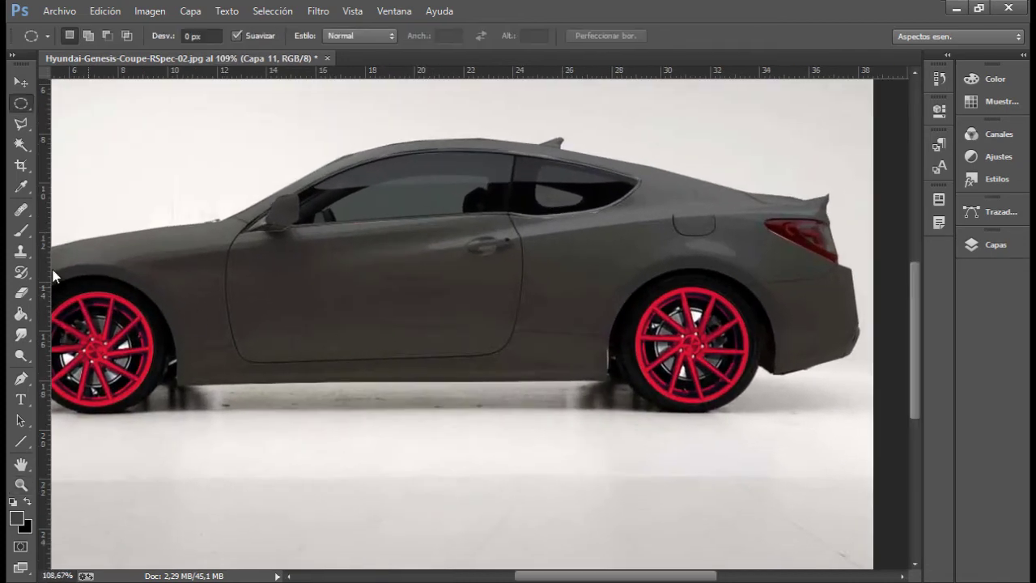
pyautogui.click(21, 231)
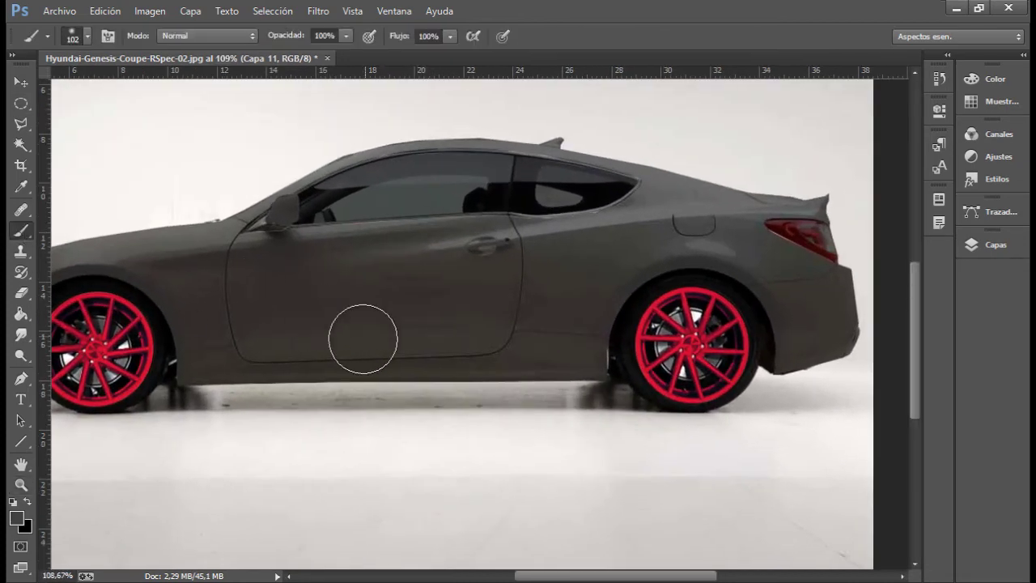
pyautogui.click(87, 35)
pyautogui.click(111, 85)
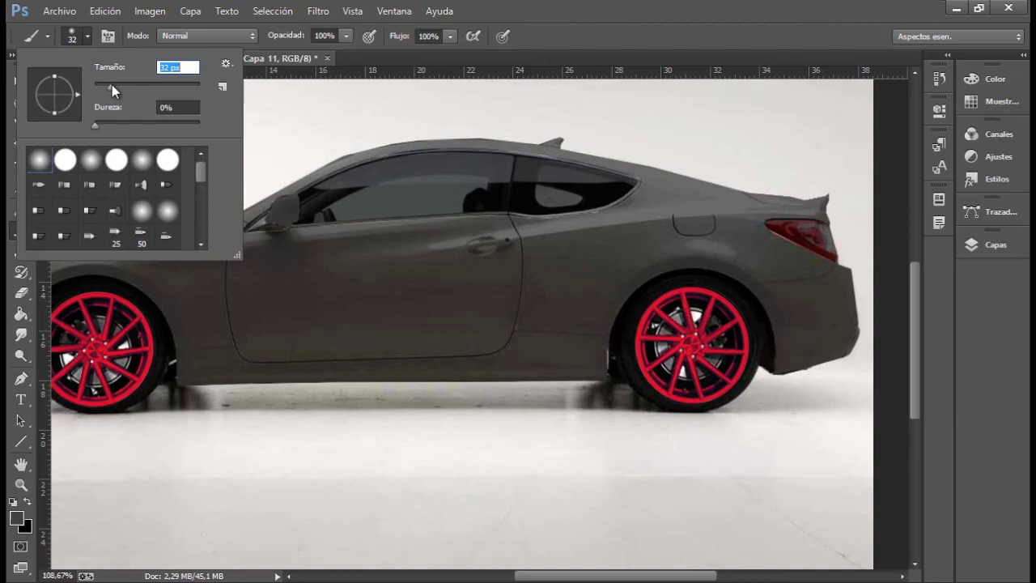
pyautogui.moveTo(109, 86); pyautogui.dragTo(106, 86)
pyautogui.click(87, 35)
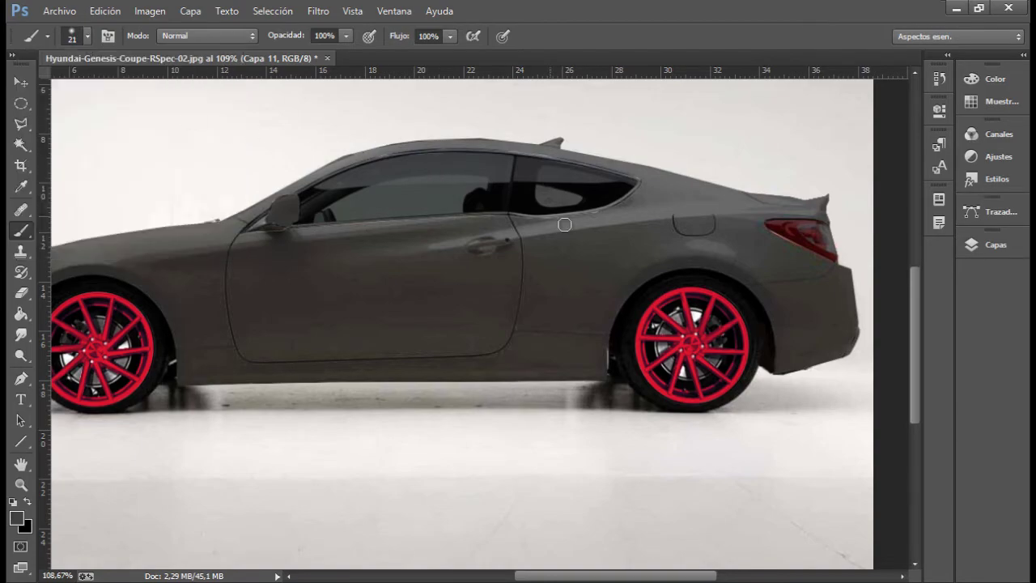
# - Zoom in on the rear wheel arch and paint dark over the light halo at the tail
pyautogui.press('z')
pyautogui.click(834, 256)
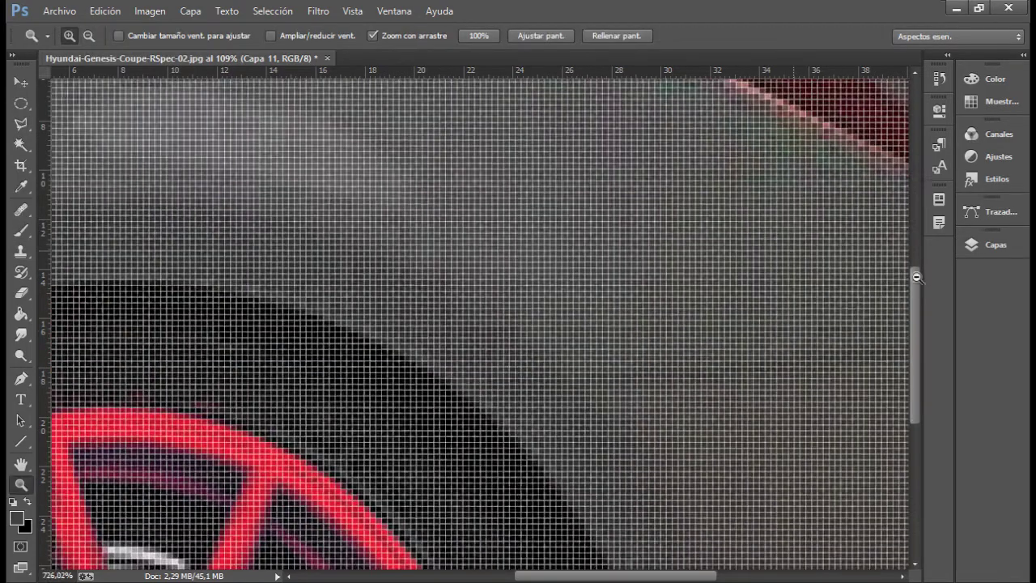
pyautogui.moveTo(834, 255); pyautogui.dragTo(763, 259)
pyautogui.press('b')
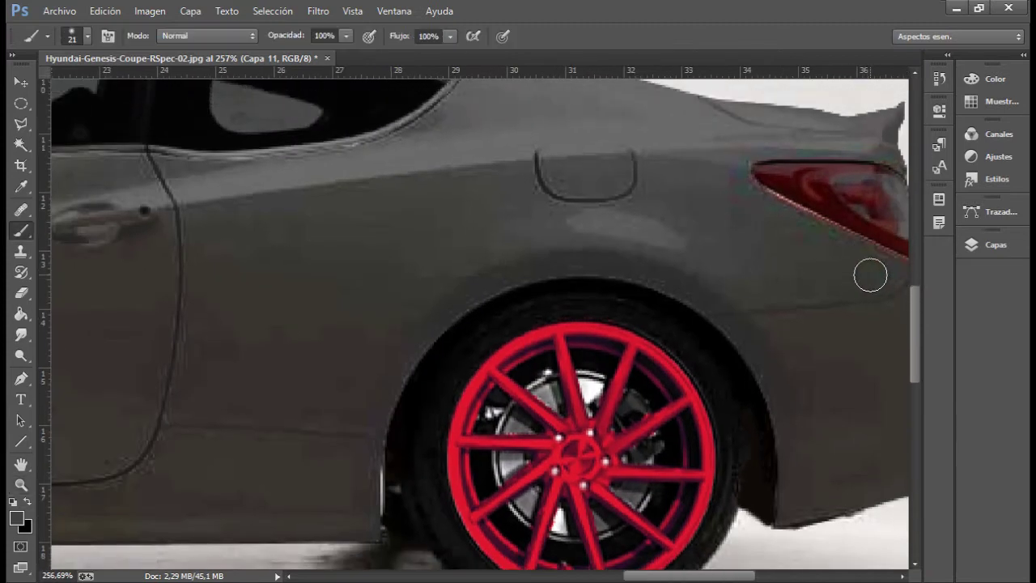
pyautogui.moveTo(716, 575); pyautogui.dragTo(741, 575)
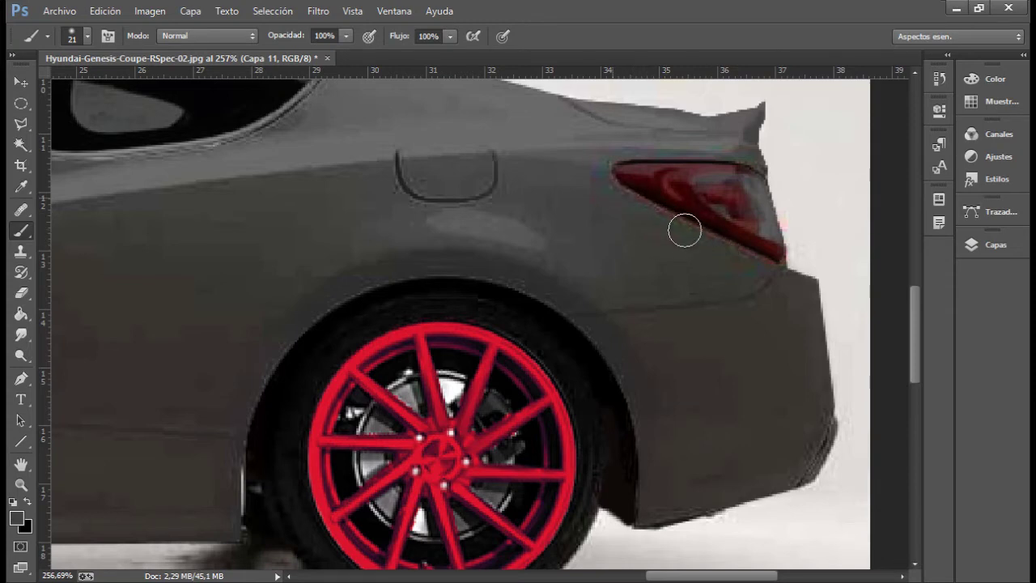
pyautogui.scroll(1, 636, 266)
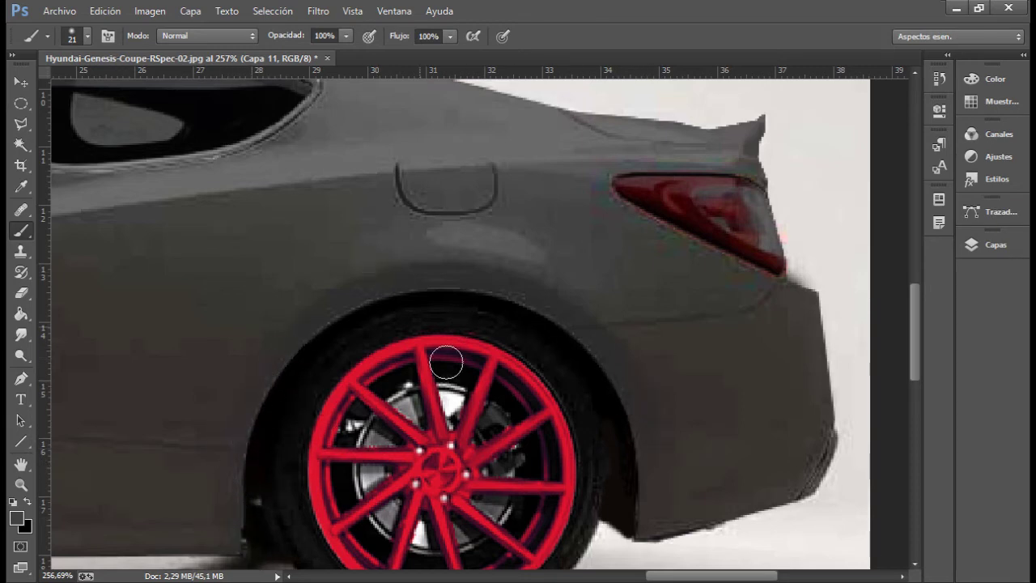
pyautogui.moveTo(668, 578); pyautogui.dragTo(466, 577)
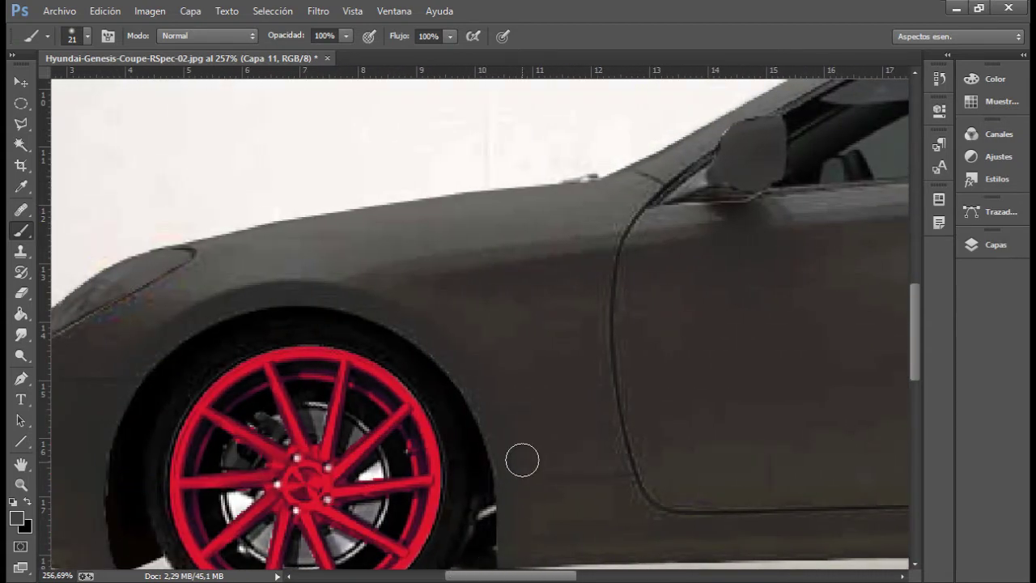
# - Zoom in on the front bumper and paint dark over its light edge
pyautogui.press('z')
pyautogui.moveTo(774, 421); pyautogui.dragTo(719, 453)
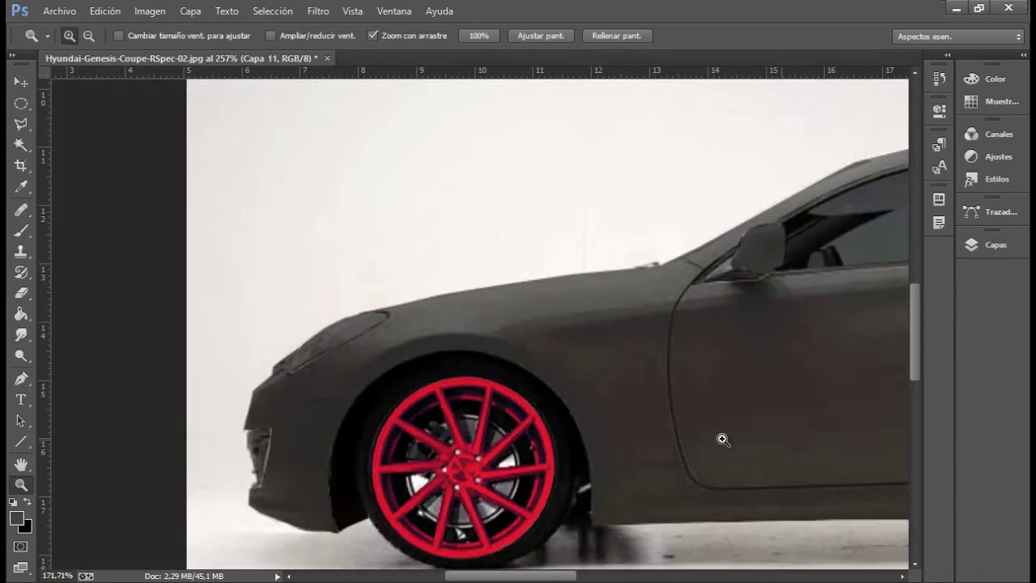
pyautogui.moveTo(570, 578)
pyautogui.mouseDown()
pyautogui.moveTo(655, 577)
pyautogui.moveTo(604, 578)
pyautogui.mouseUp()
pyautogui.press('z')
pyautogui.moveTo(373, 446); pyautogui.dragTo(453, 445)
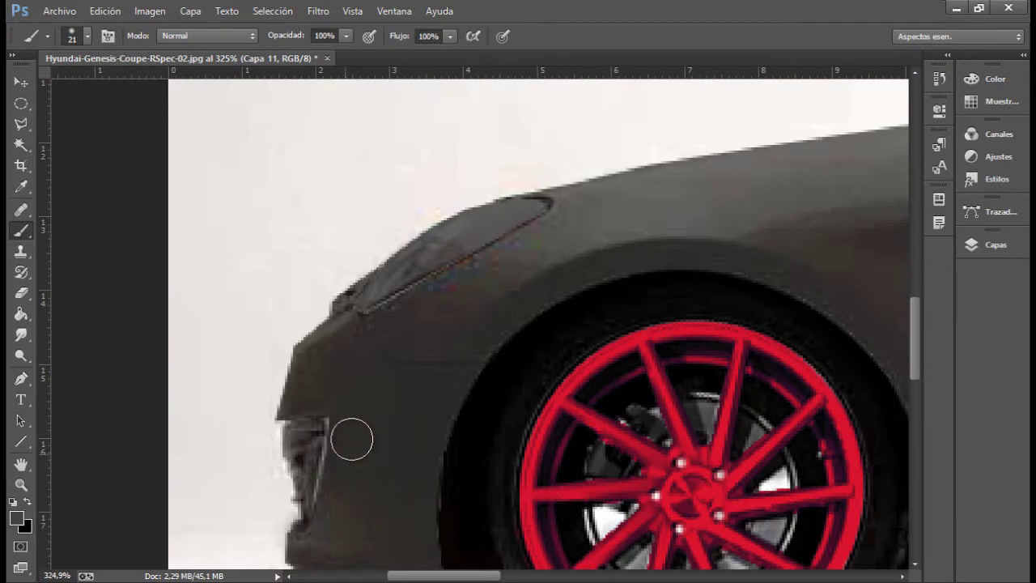
pyautogui.moveTo(351, 435); pyautogui.dragTo(335, 439)
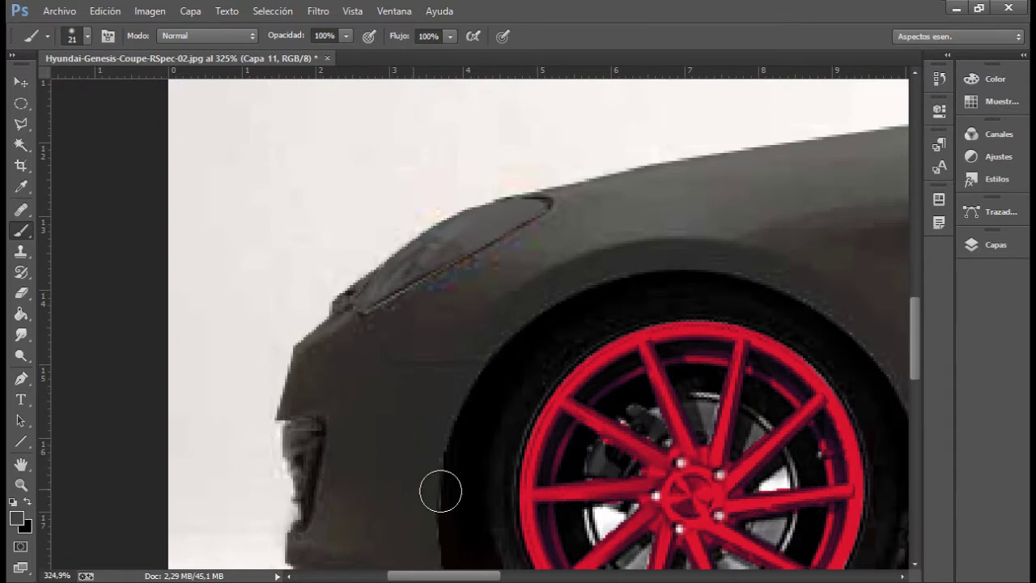
# - Darken the light edge under the headlight
pyautogui.press('z')
pyautogui.press('b')
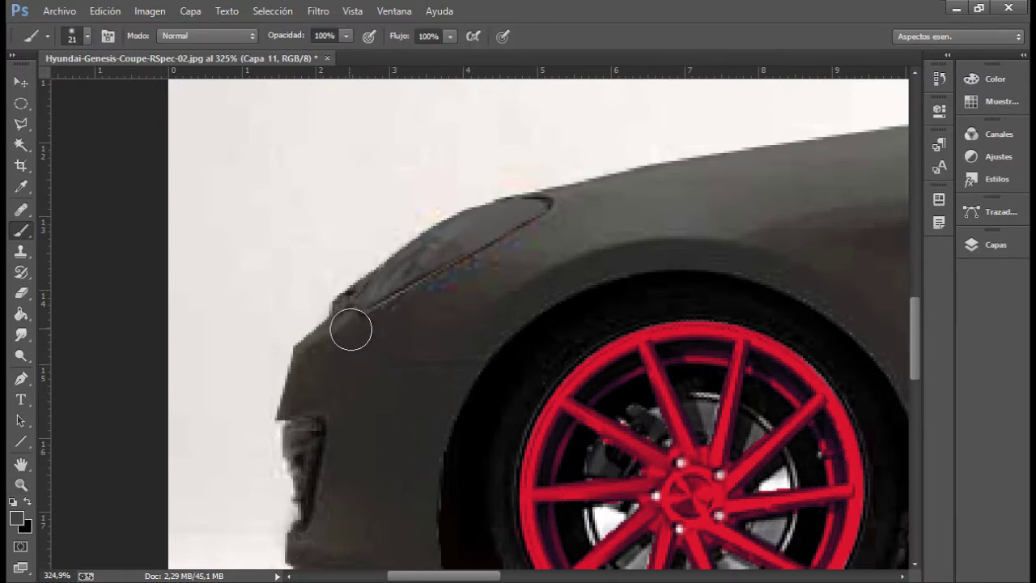
pyautogui.moveTo(413, 317); pyautogui.dragTo(510, 266)
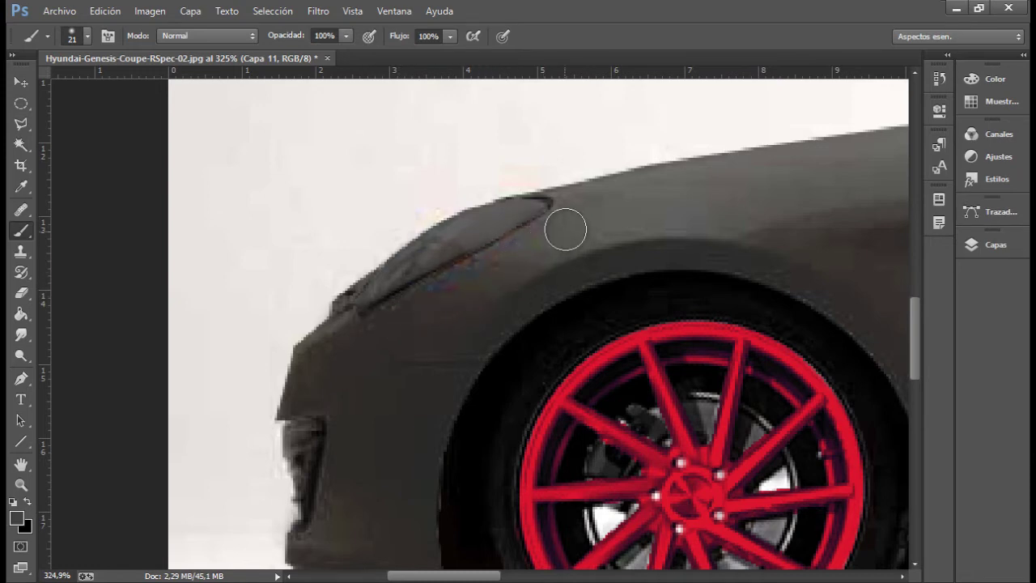
pyautogui.moveTo(467, 576); pyautogui.dragTo(567, 576)
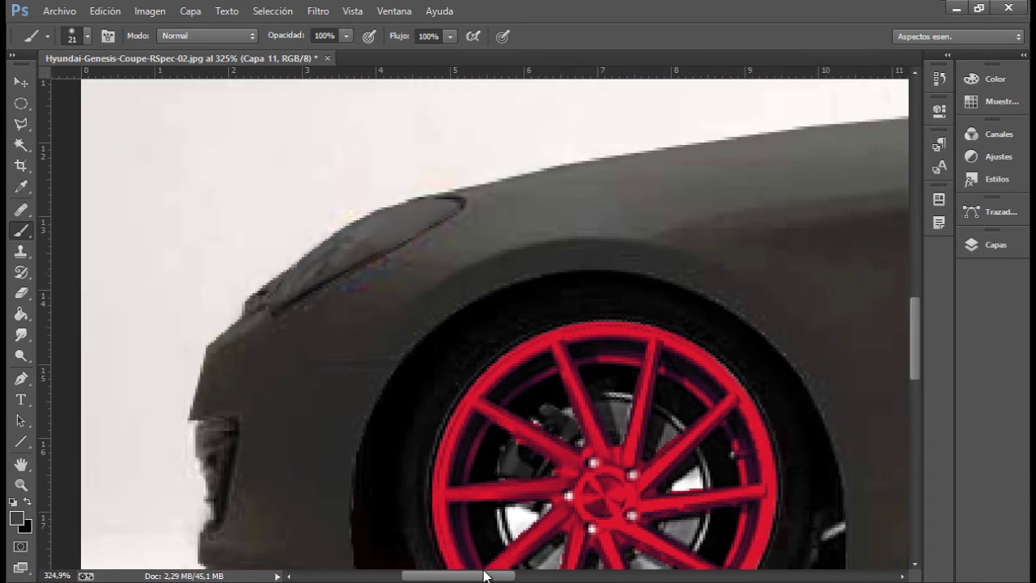
pyautogui.scroll(2, 567, 296)
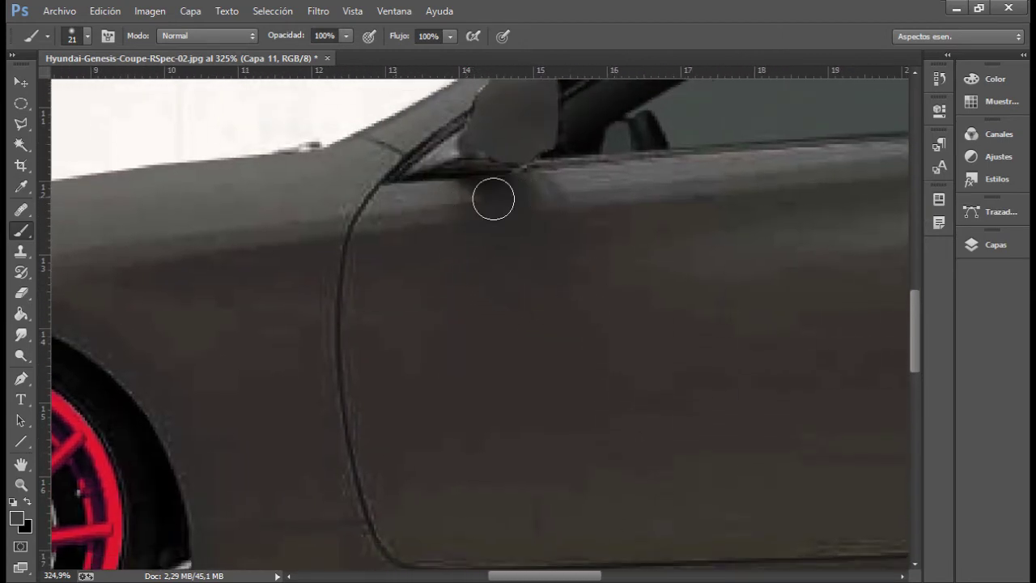
pyautogui.scroll(1, 567, 235)
pyautogui.scroll(1, 631, 260)
pyautogui.scroll(-1, 623, 260)
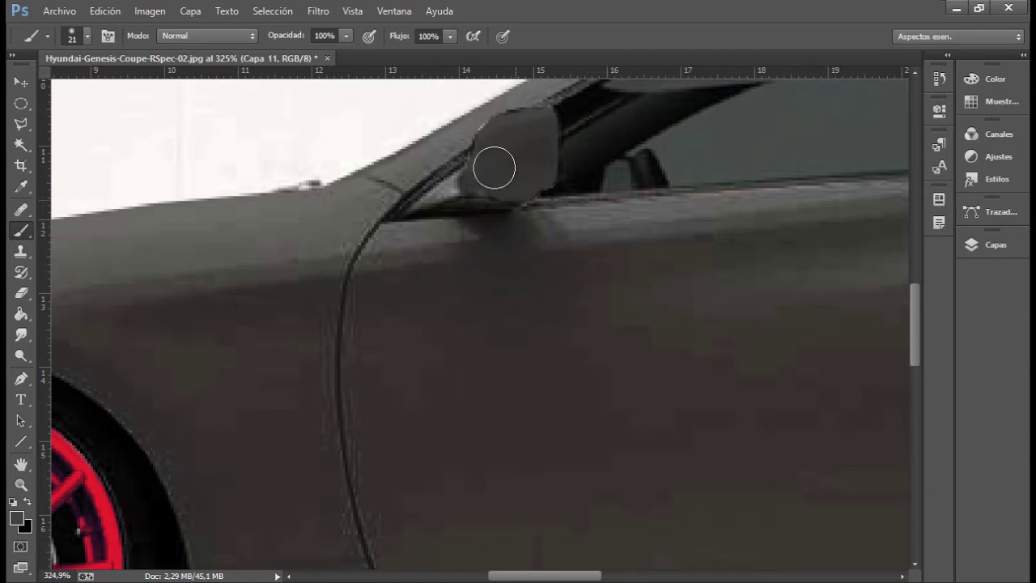
pyautogui.scroll(-2, 566, 243)
pyautogui.scroll(1, 696, 311)
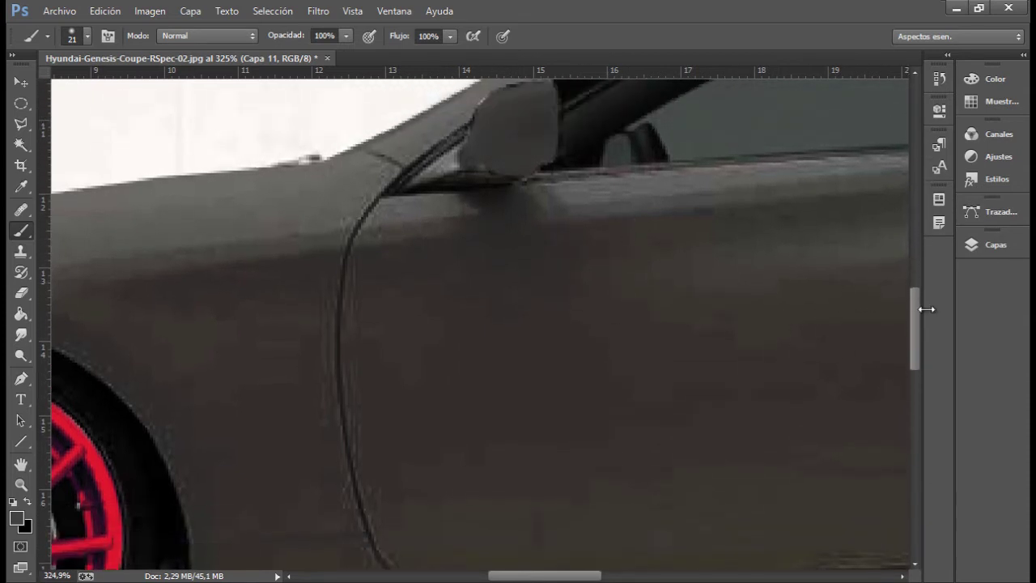
pyautogui.moveTo(915, 327); pyautogui.dragTo(916, 298)
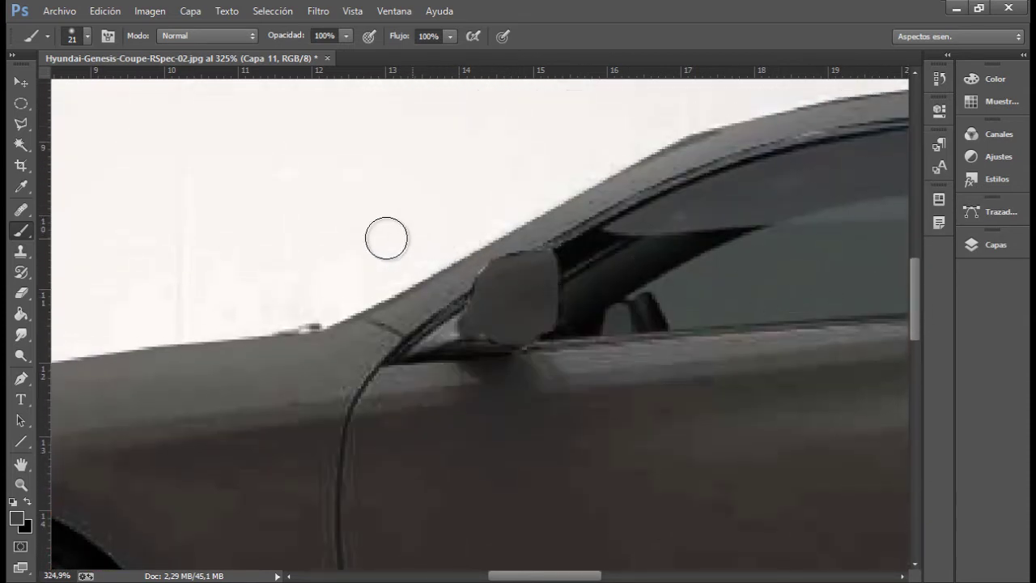
# - Shrink the brush to 6 px and darken the base of the side mirror
pyautogui.click(87, 36)
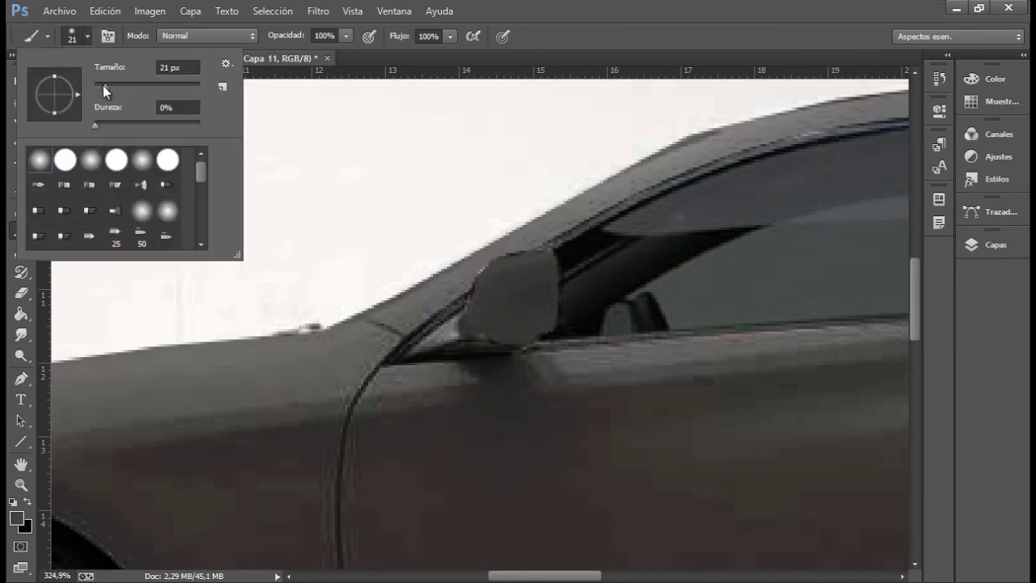
pyautogui.moveTo(103, 85); pyautogui.dragTo(97, 85)
pyautogui.click(91, 37)
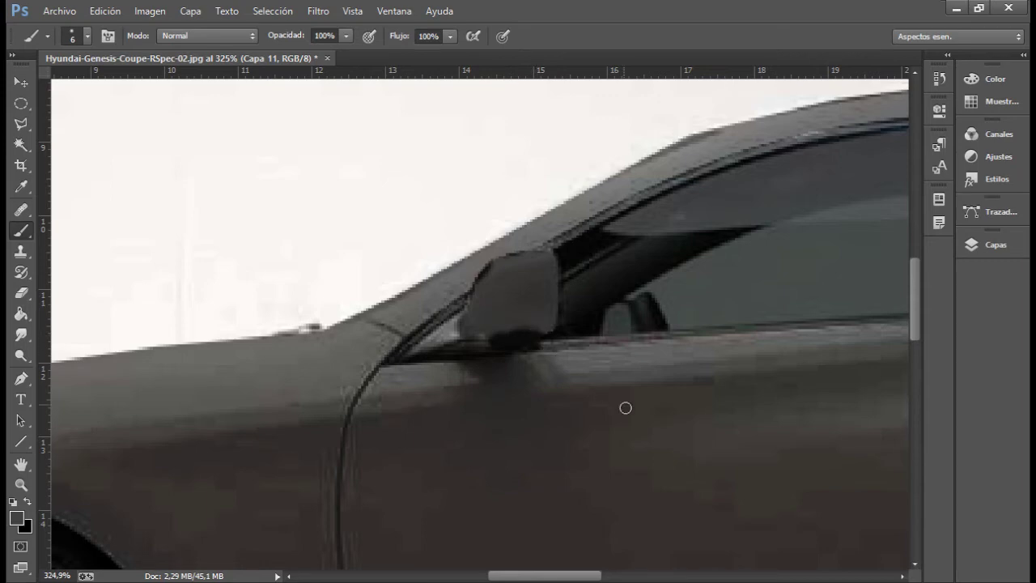
pyautogui.moveTo(576, 578)
pyautogui.mouseDown()
pyautogui.moveTo(733, 575)
pyautogui.moveTo(653, 575)
pyautogui.mouseUp()
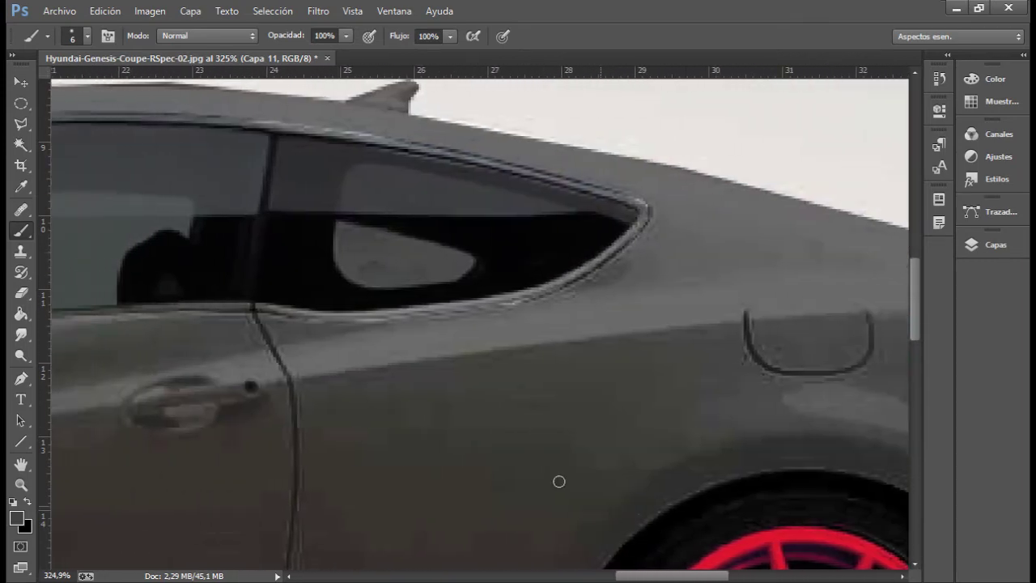
# - Set the brush size to 12 px
pyautogui.click(87, 36)
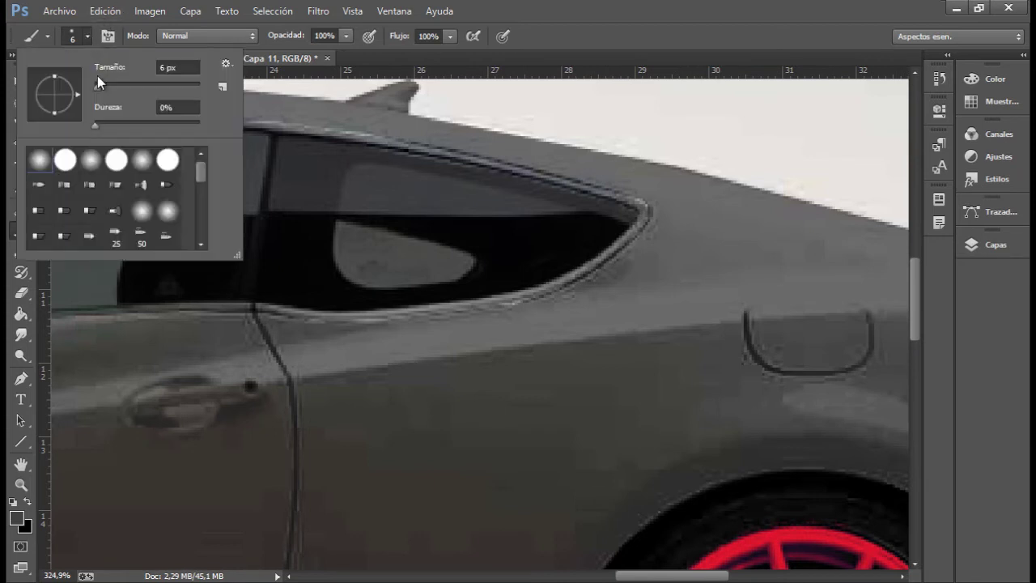
pyautogui.moveTo(97, 75); pyautogui.dragTo(98, 73)
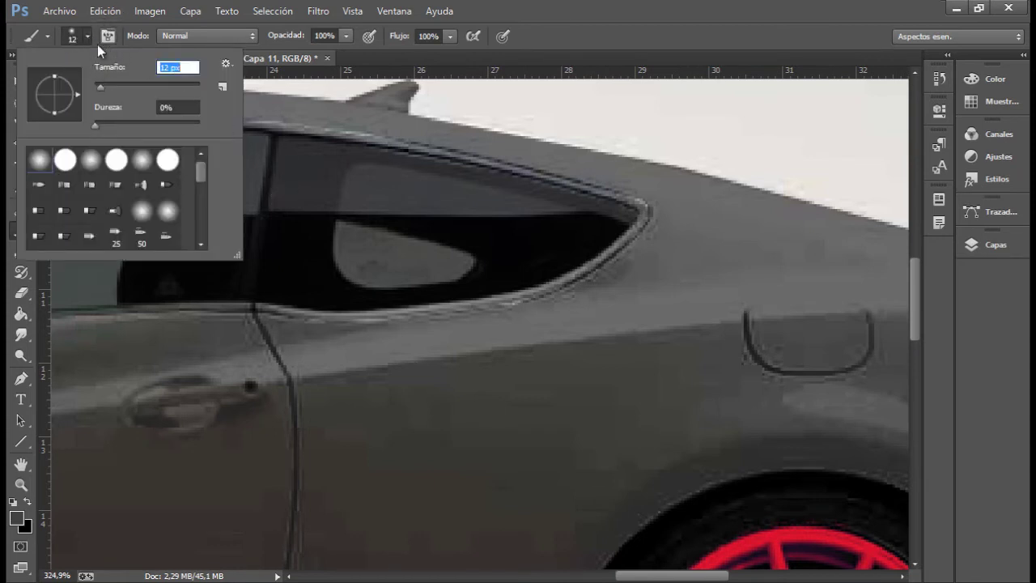
pyautogui.press('Return')
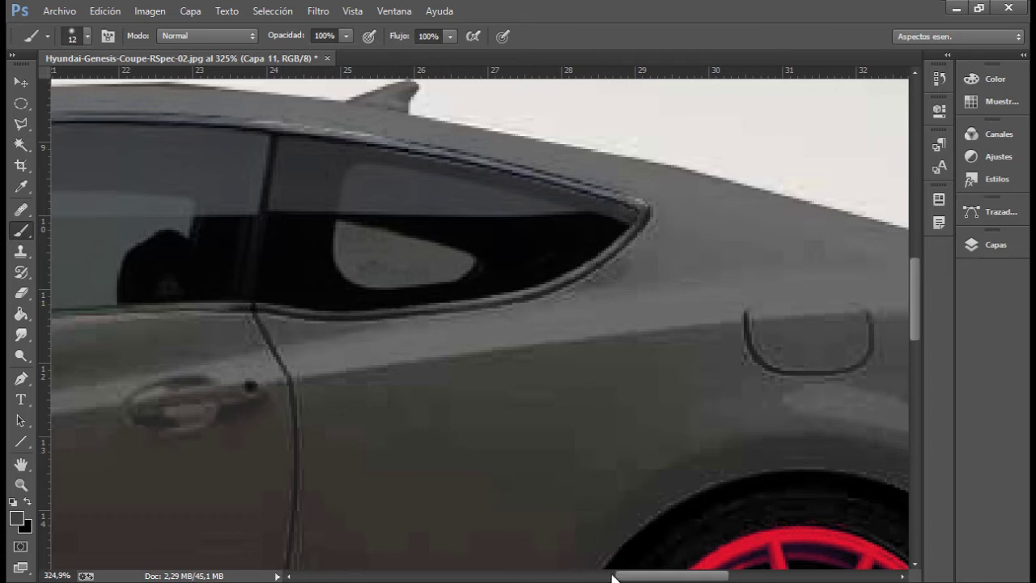
pyautogui.moveTo(612, 577); pyautogui.dragTo(521, 573)
pyautogui.scroll(1, 696, 164)
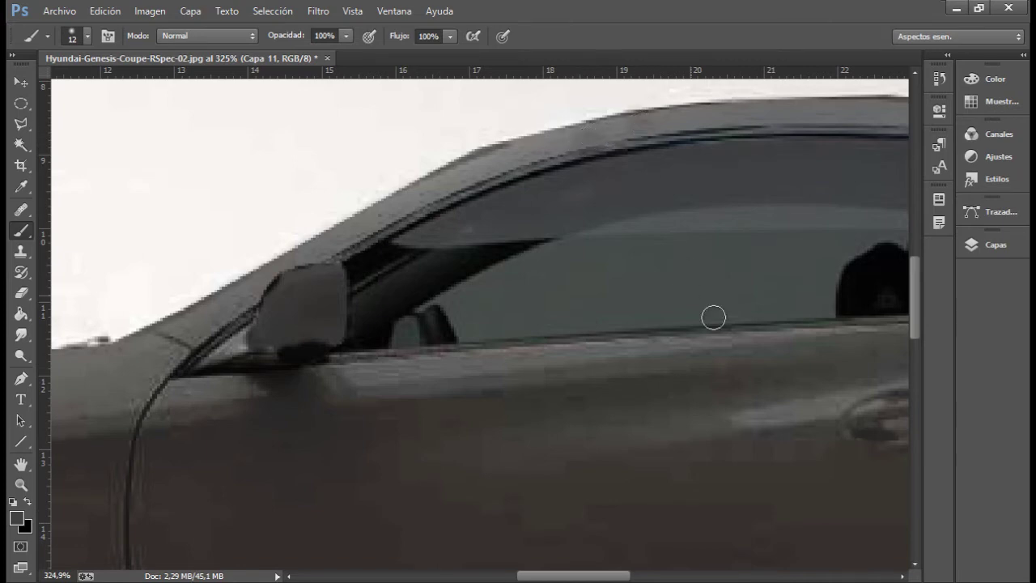
pyautogui.moveTo(595, 576); pyautogui.dragTo(659, 575)
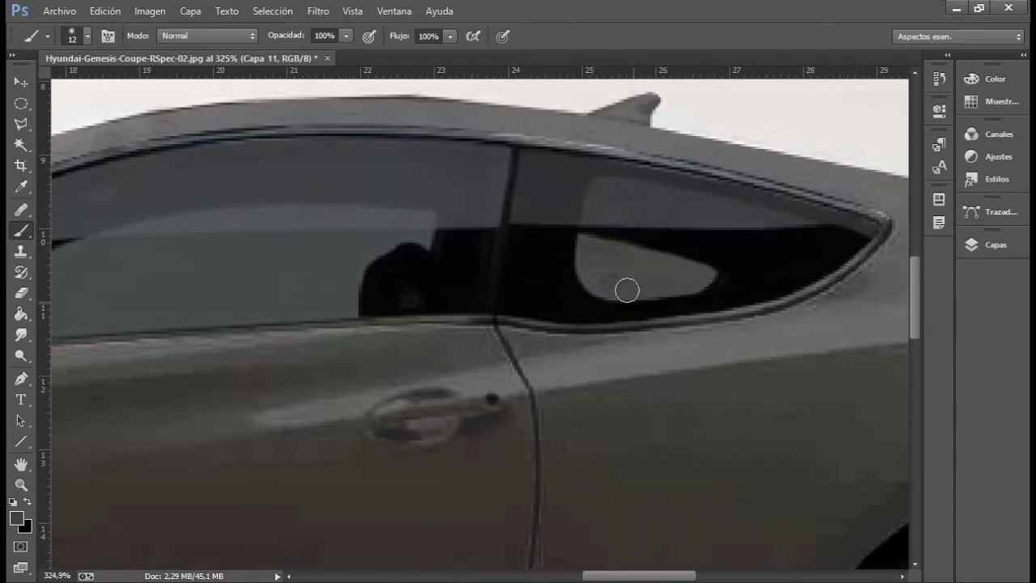
# - Darken the top edges of the rear and front windows and the roof edge, redoing the front stroke once
pyautogui.moveTo(483, 124)
pyautogui.mouseDown()
pyautogui.moveTo(684, 156)
pyautogui.moveTo(882, 207)
pyautogui.mouseUp()
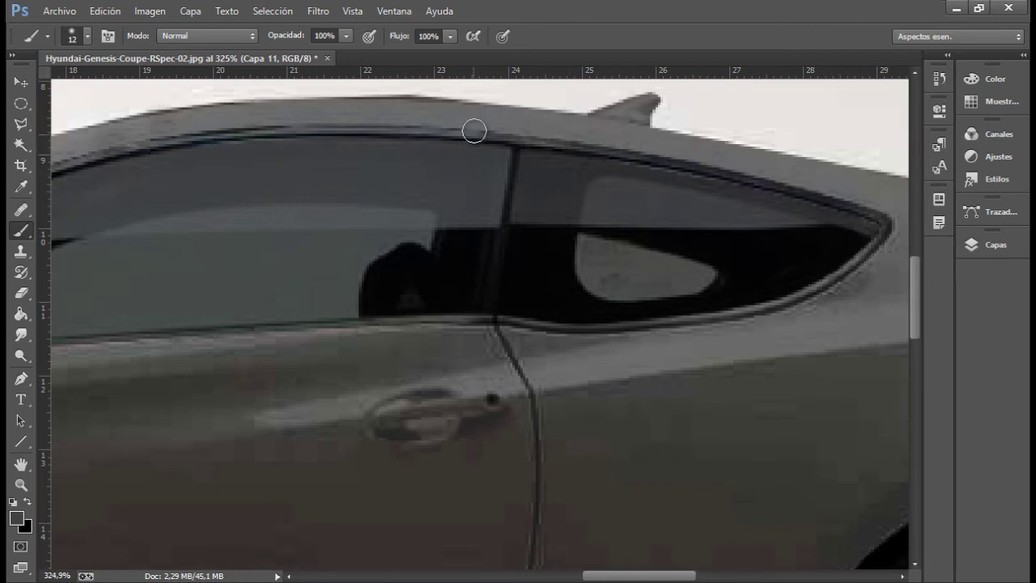
pyautogui.moveTo(471, 125); pyautogui.dragTo(253, 120)
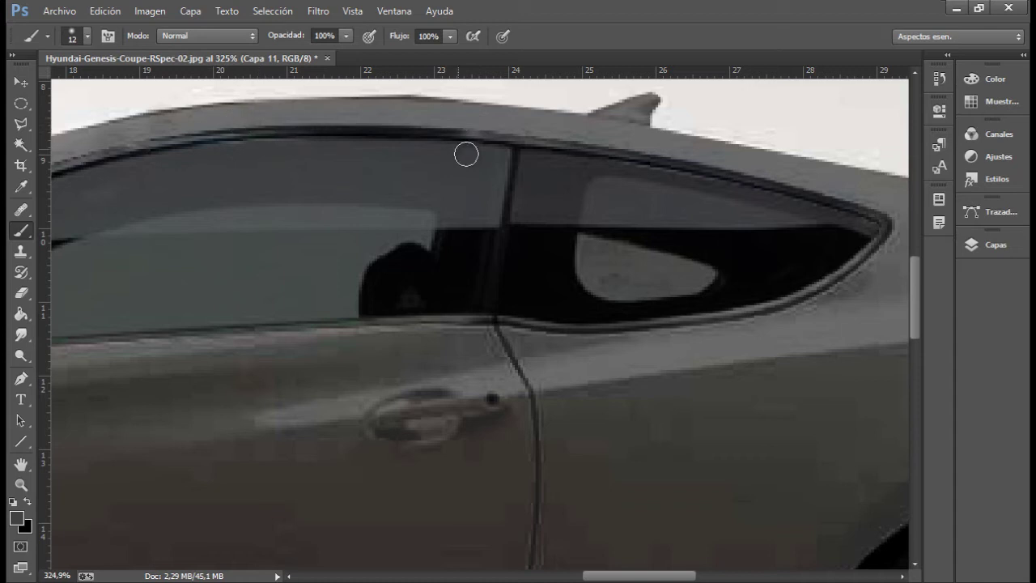
pyautogui.hotkey('ctrl', 'z')
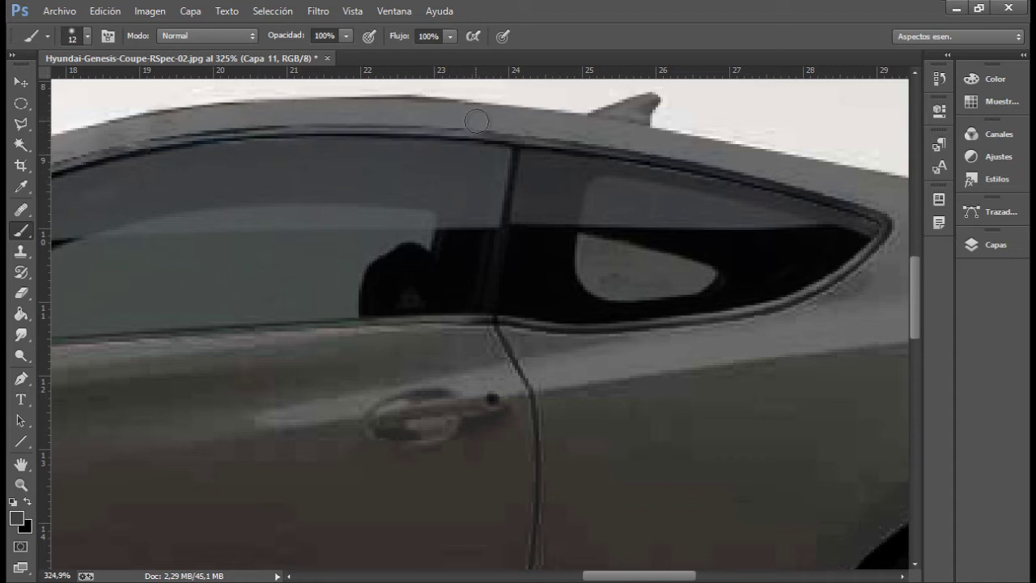
pyautogui.moveTo(432, 120); pyautogui.dragTo(232, 119)
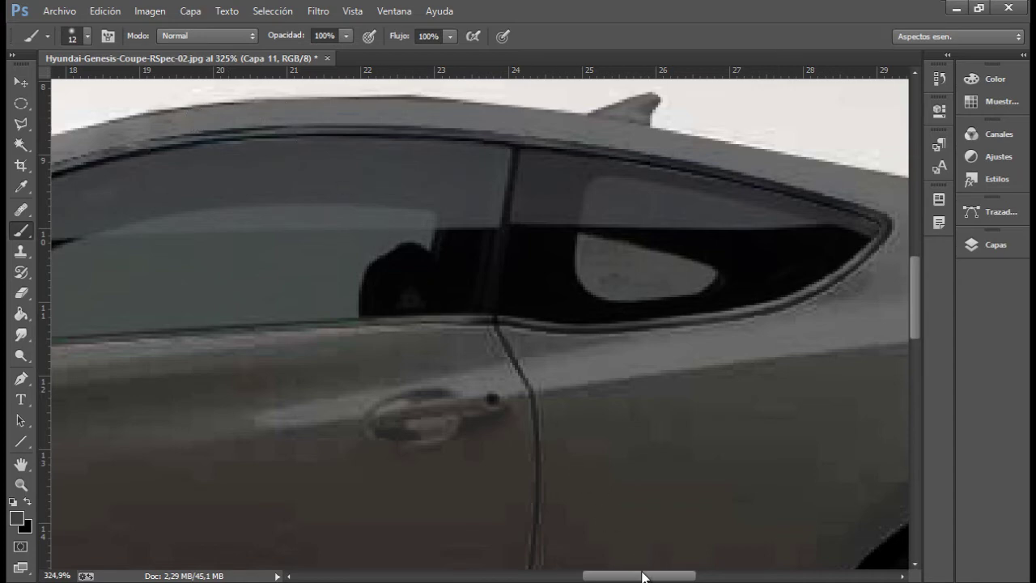
pyautogui.moveTo(643, 576); pyautogui.dragTo(587, 576)
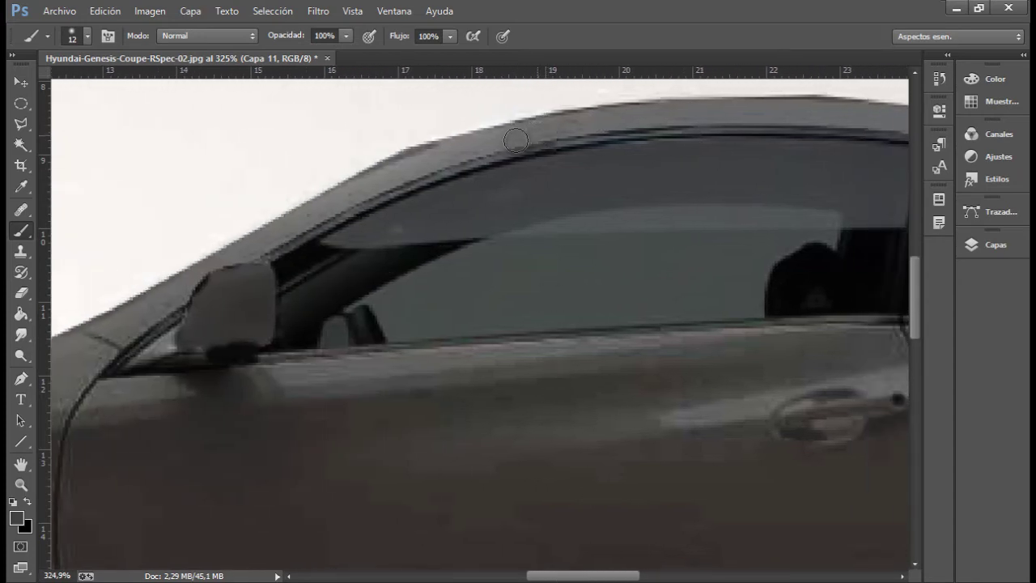
pyautogui.moveTo(515, 140)
pyautogui.mouseDown()
pyautogui.moveTo(420, 165)
pyautogui.moveTo(292, 229)
pyautogui.mouseUp()
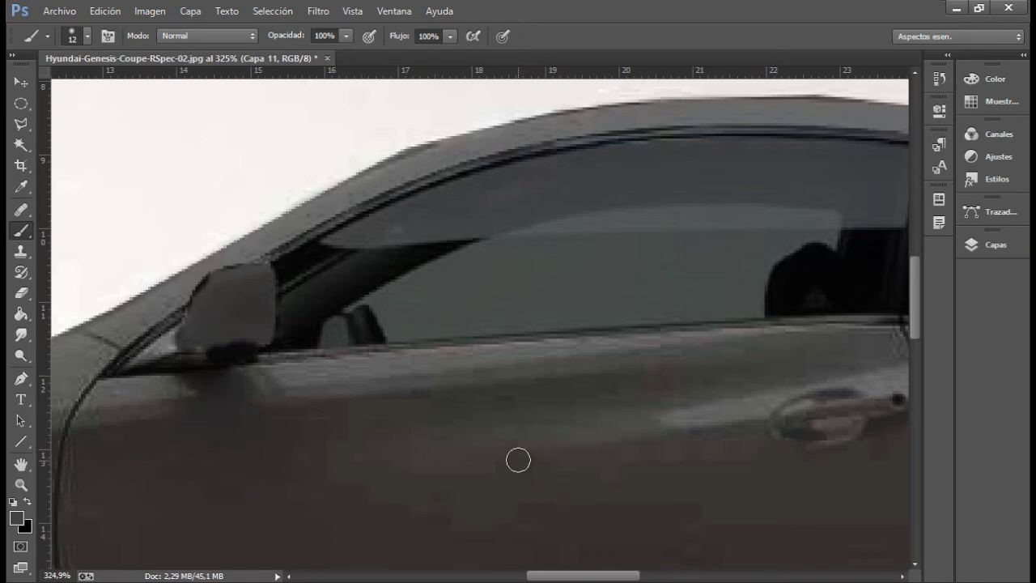
pyautogui.press('z')
pyautogui.moveTo(518, 458); pyautogui.dragTo(467, 479)
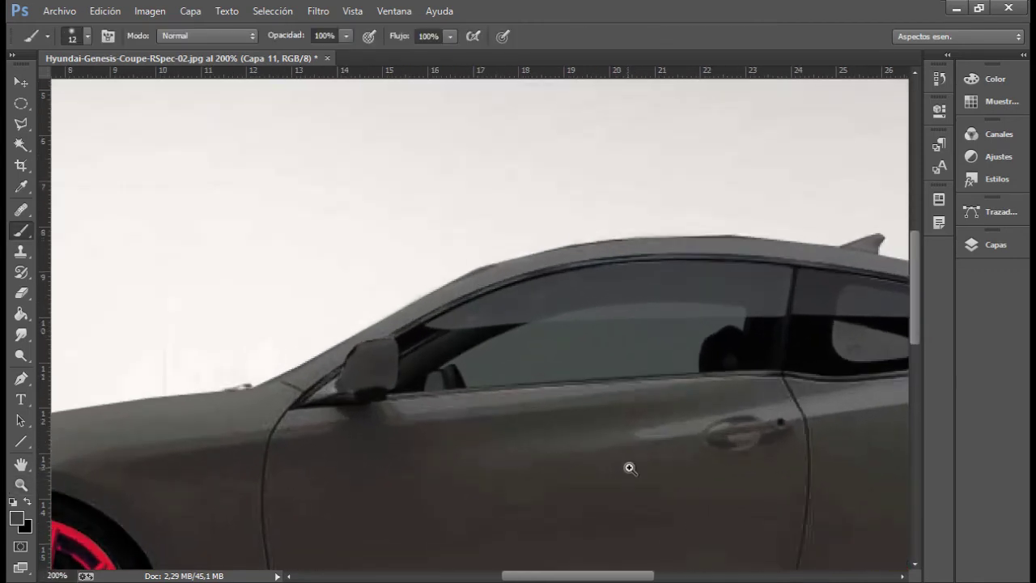
# - Zoom out to the whole car, open Capa 11's layer menu, then close it by choosing the Elliptical Marquee tool
pyautogui.press('z')
pyautogui.moveTo(628, 467); pyautogui.dragTo(559, 478)
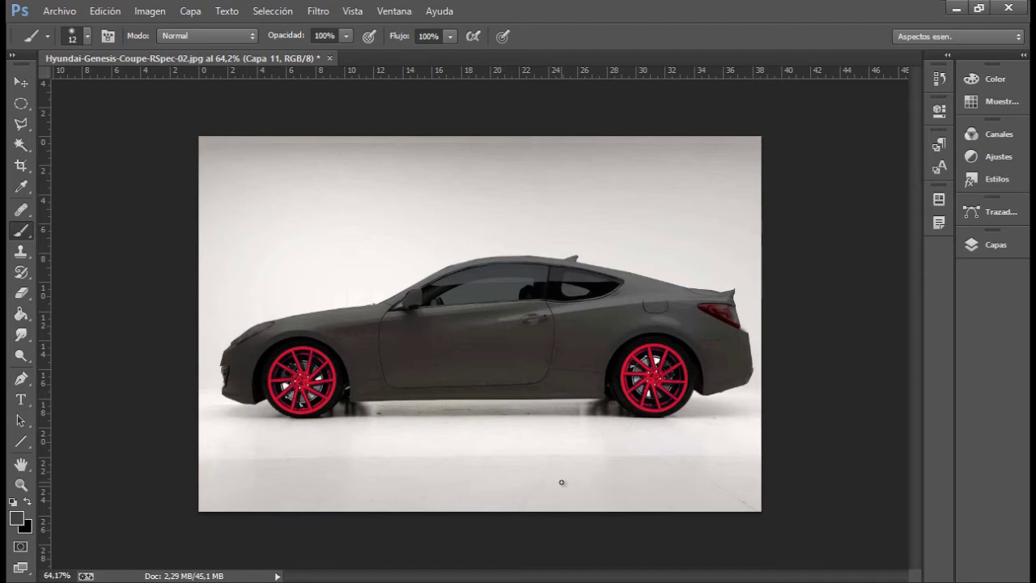
pyautogui.click(993, 244)
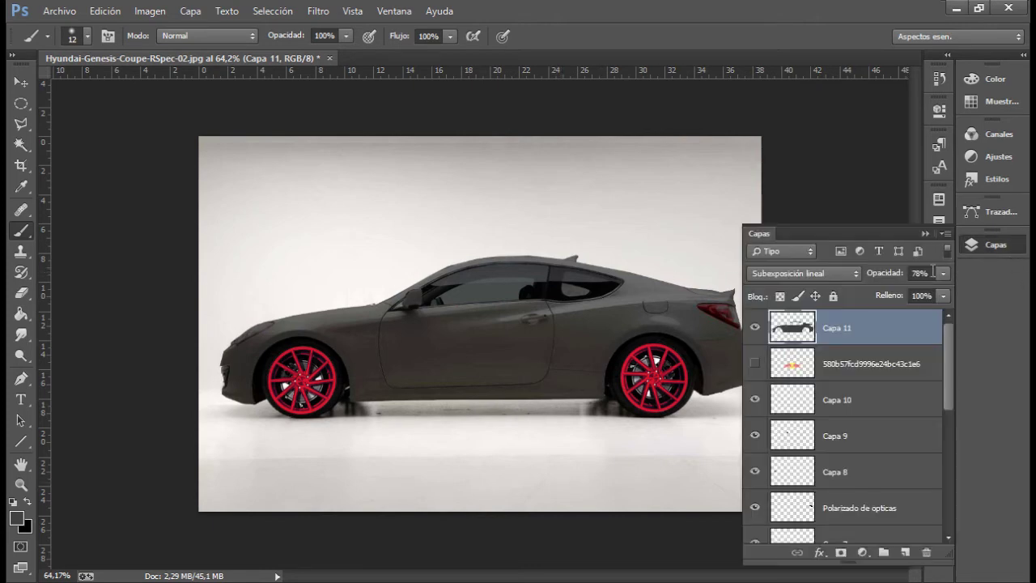
pyautogui.rightClick(828, 316)
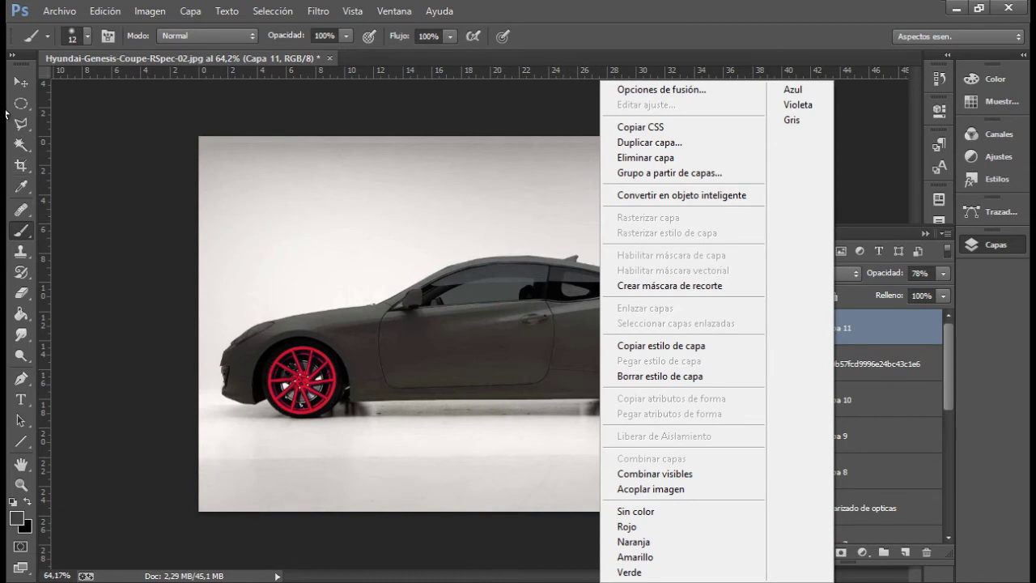
pyautogui.click(21, 104)
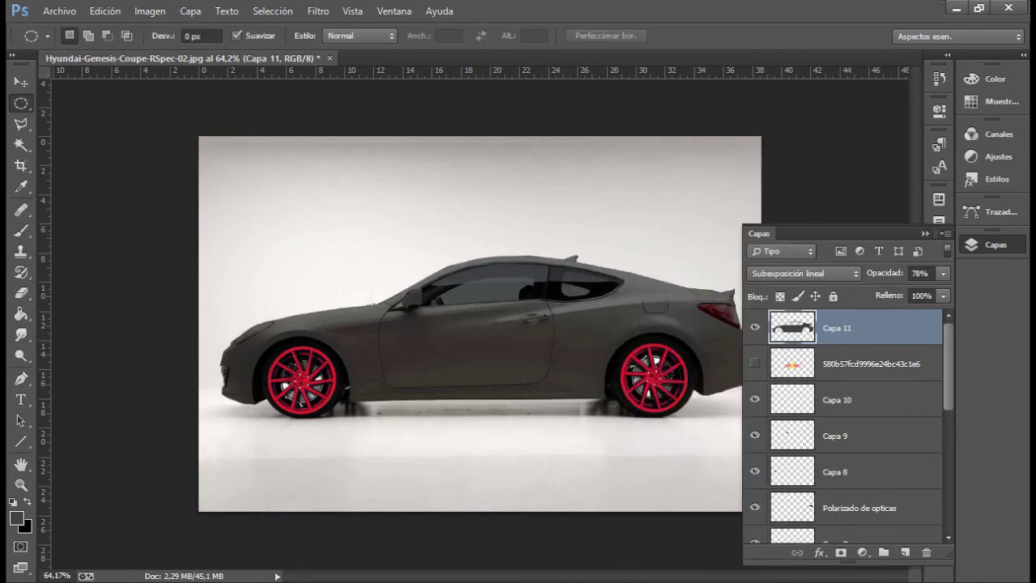
# - Back in Chrome, replace the Red Bull search with a Google Images search for 'camuflado textura'
pyautogui.click(243, 529)
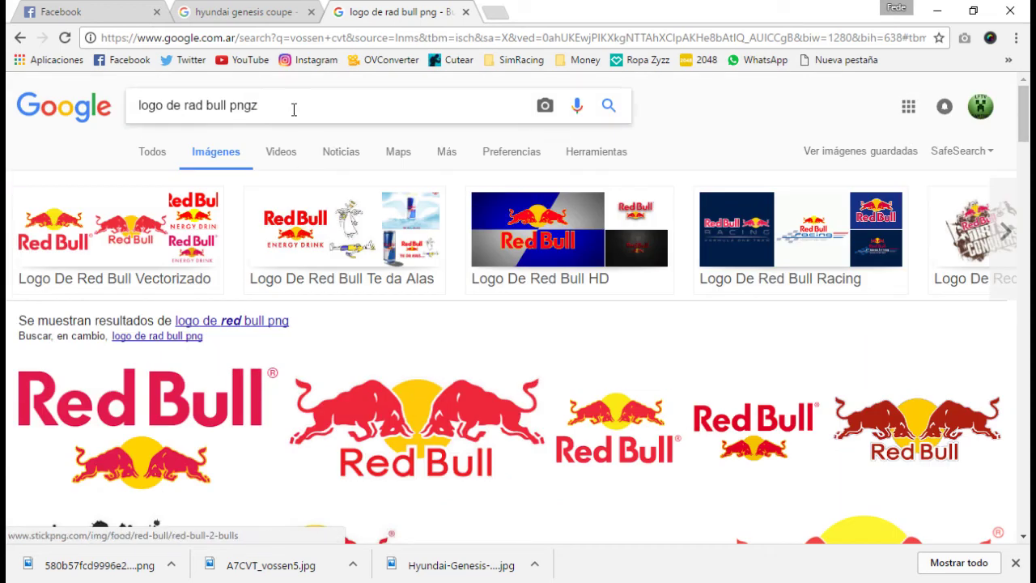
pyautogui.click(294, 109)
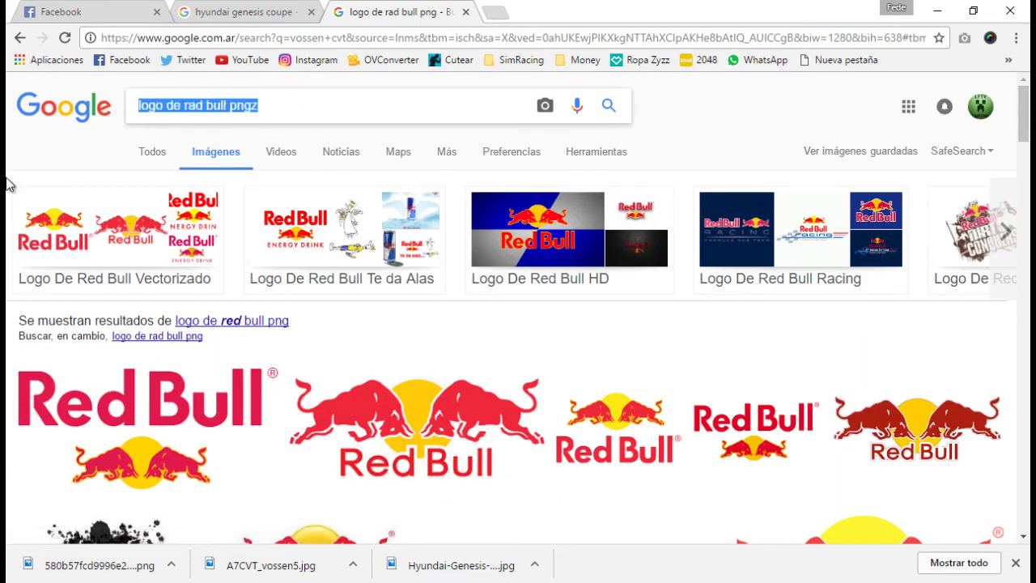
pyautogui.press('BackSpace')
pyautogui.write('camufla')
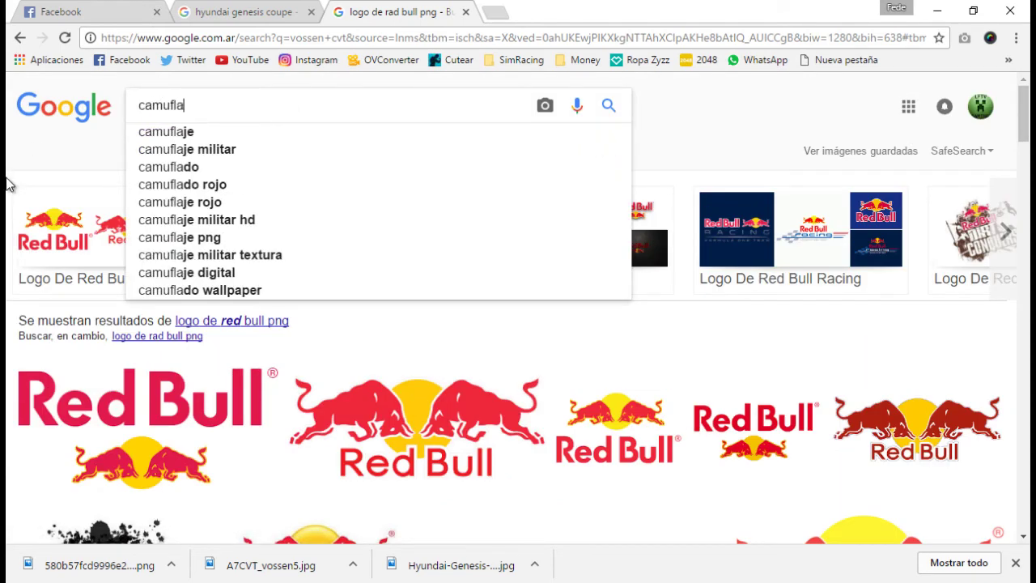
pyautogui.write('do ')
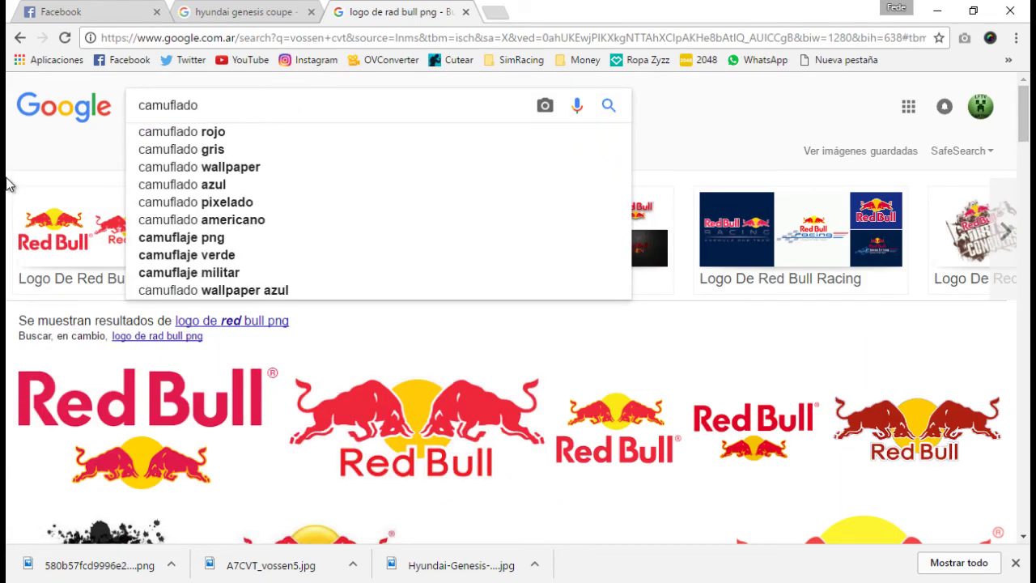
pyautogui.write('textura')
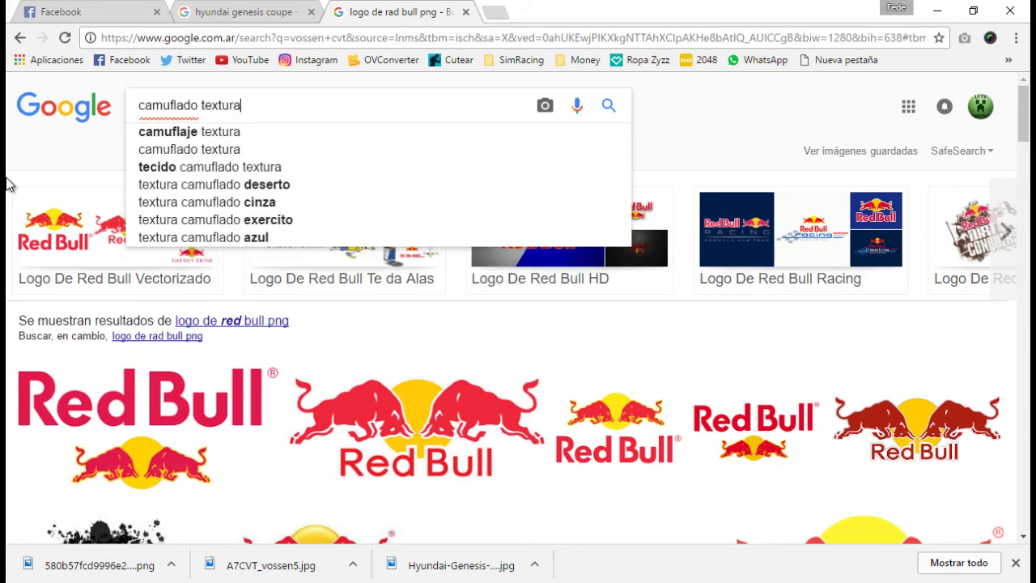
pyautogui.press('Return')
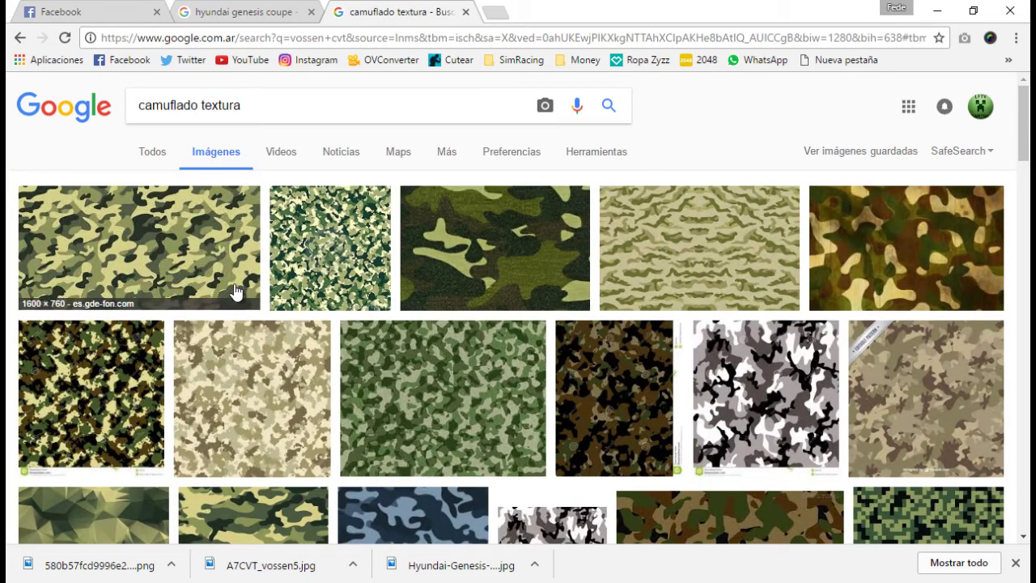
# - Save the first khaki camouflage result as a JPG into the Downloads folder
pyautogui.scroll(-2, 270, 246)
pyautogui.scroll(2, 162, 202)
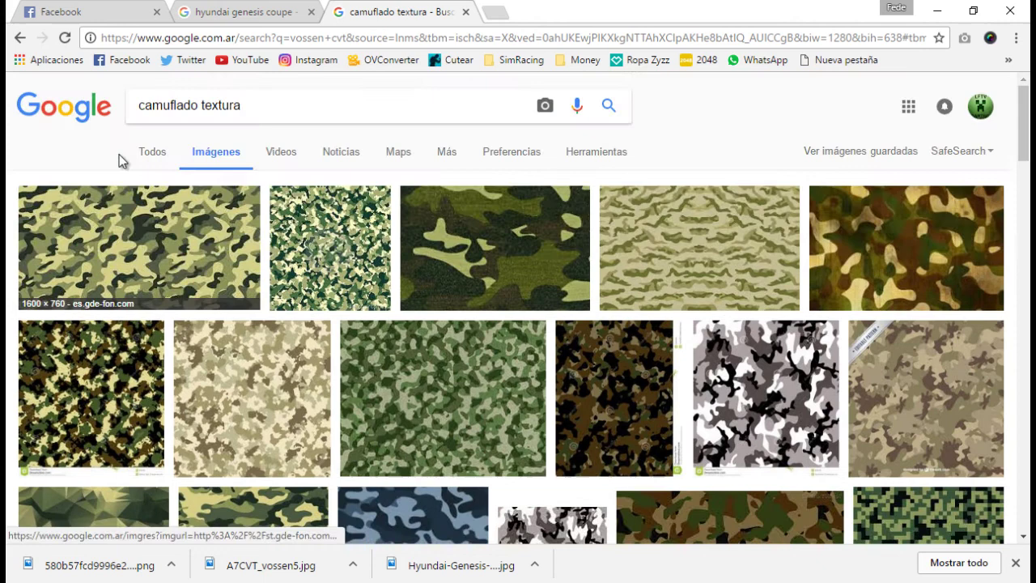
pyautogui.click(133, 242)
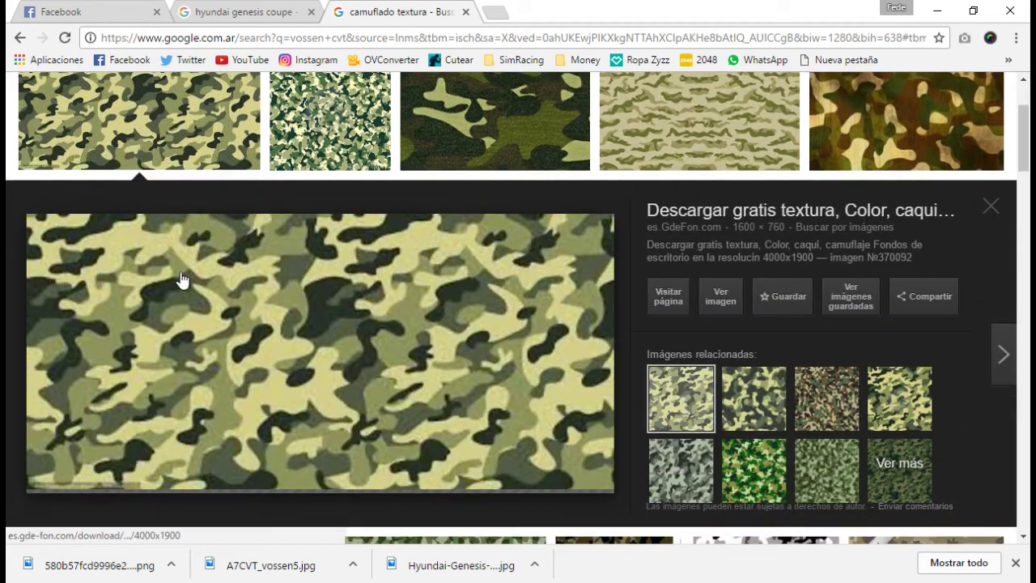
pyautogui.rightClick(353, 362)
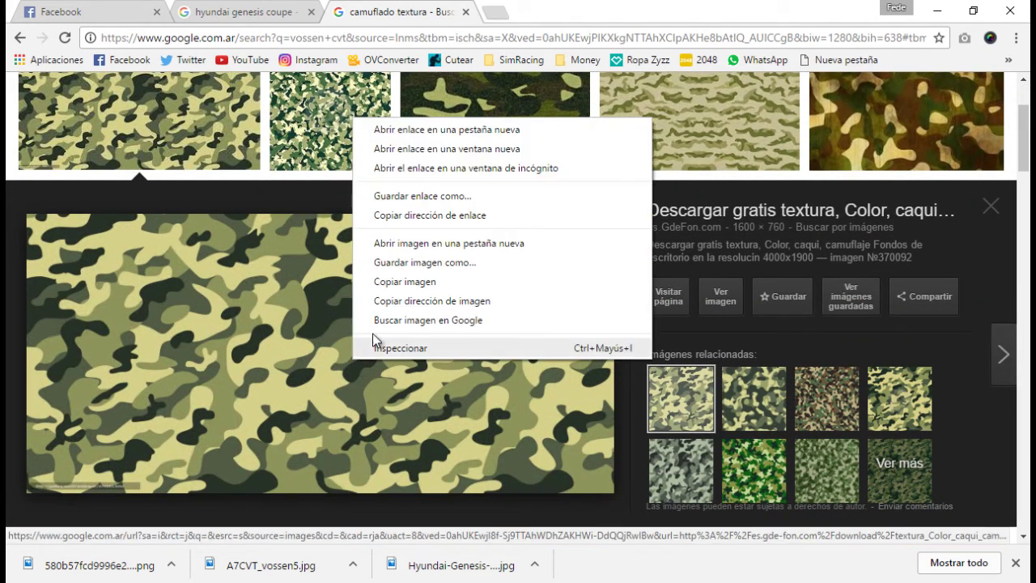
pyautogui.click(467, 263)
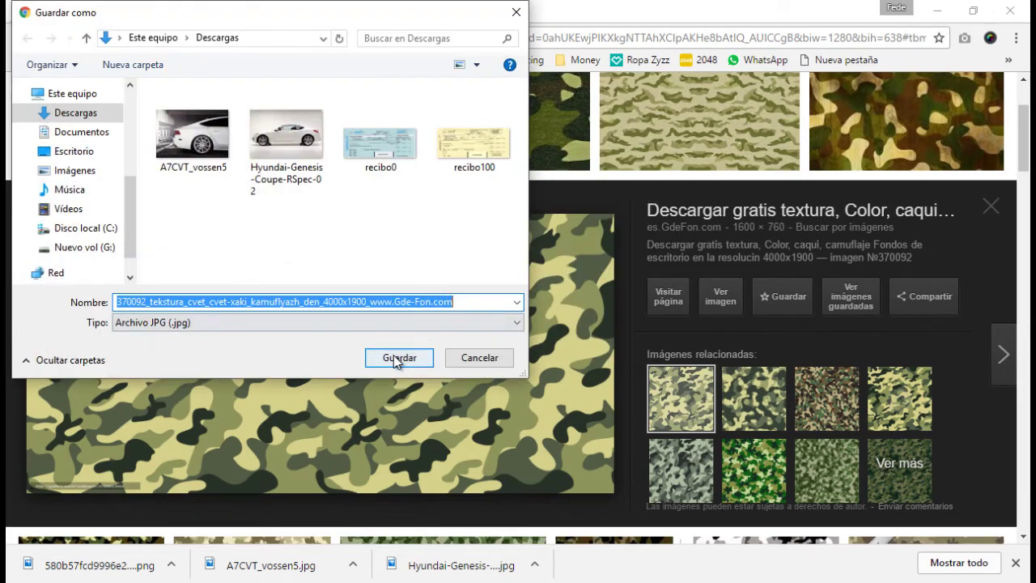
pyautogui.click(397, 360)
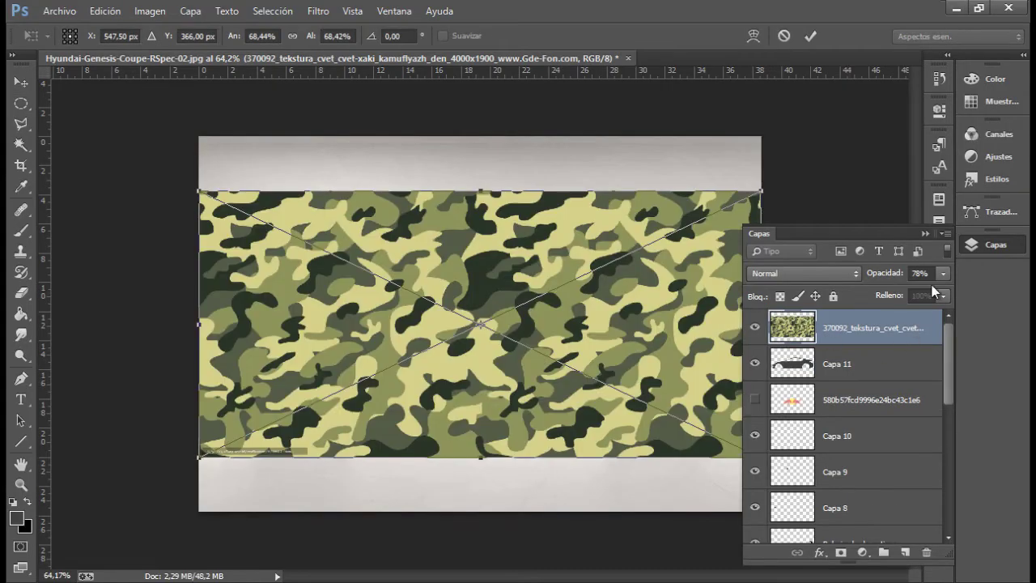
# - Commit the placed camouflage texture and load Capa 11's car-body outline as a selection
pyautogui.click(809, 36)
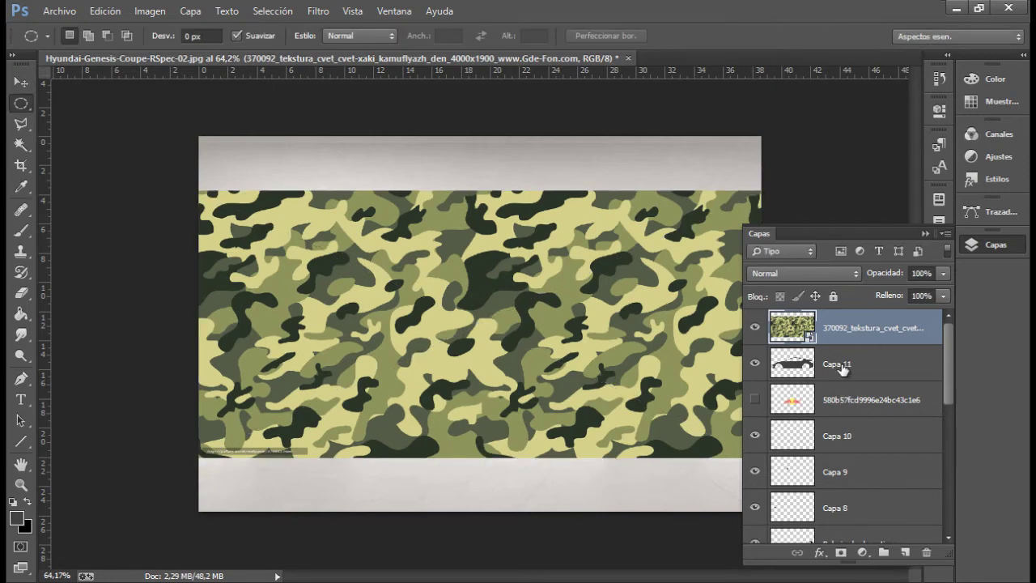
pyautogui.click(842, 368)
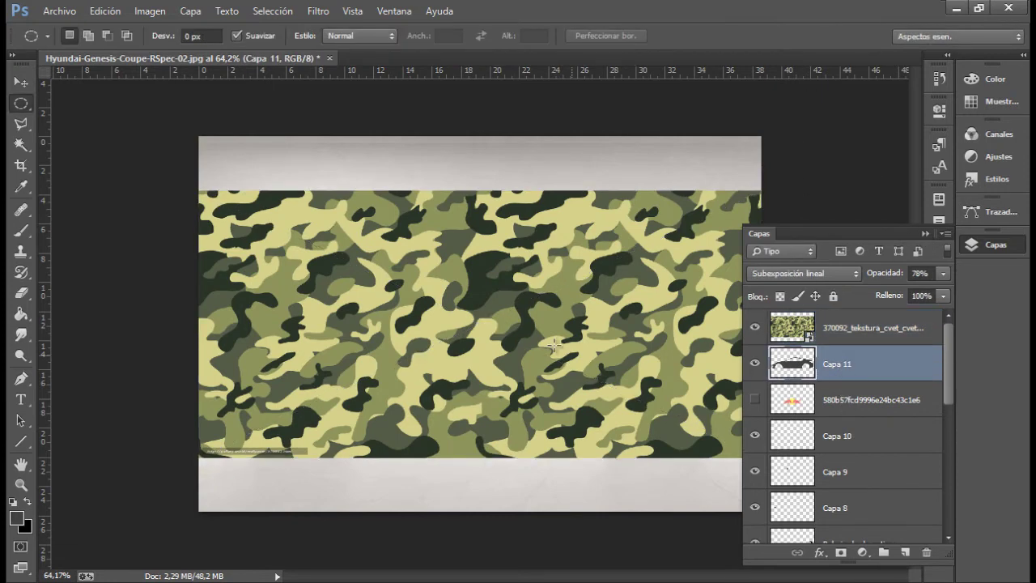
pyautogui.rightClick(504, 326)
pyautogui.click(570, 526)
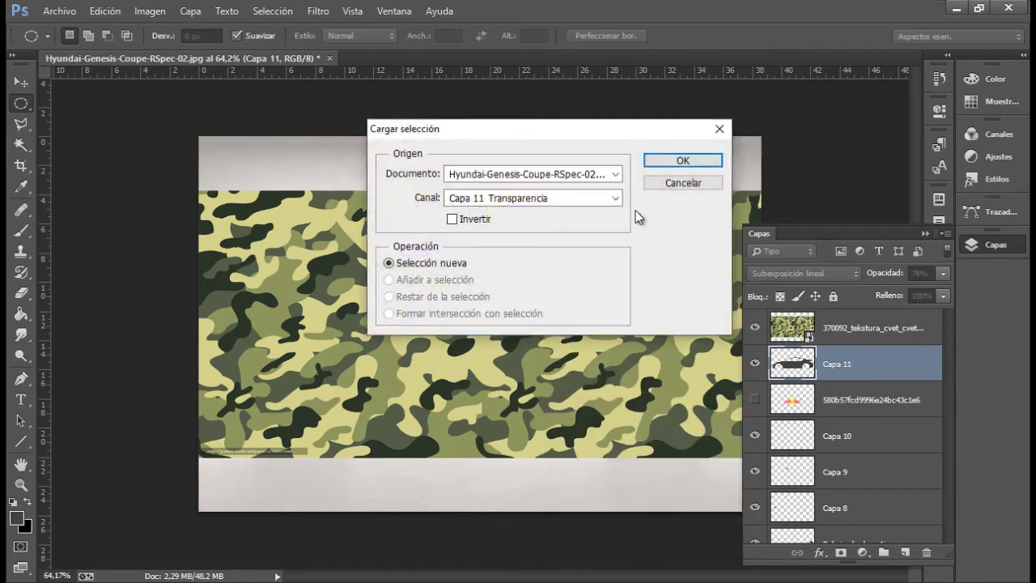
pyautogui.click(682, 160)
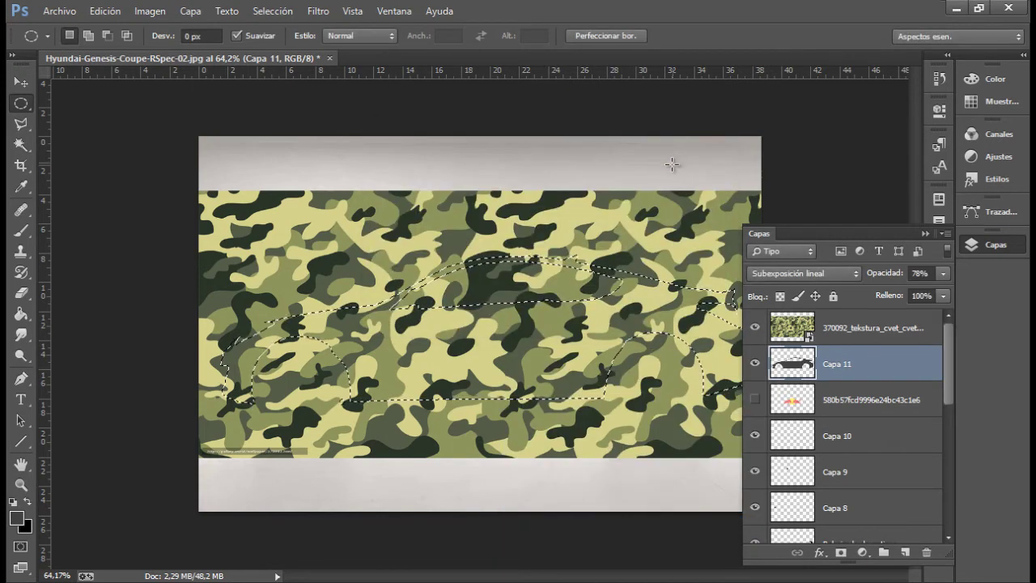
# - Make the camouflage texture layer active and collapse the Layers panel
pyautogui.click(833, 334)
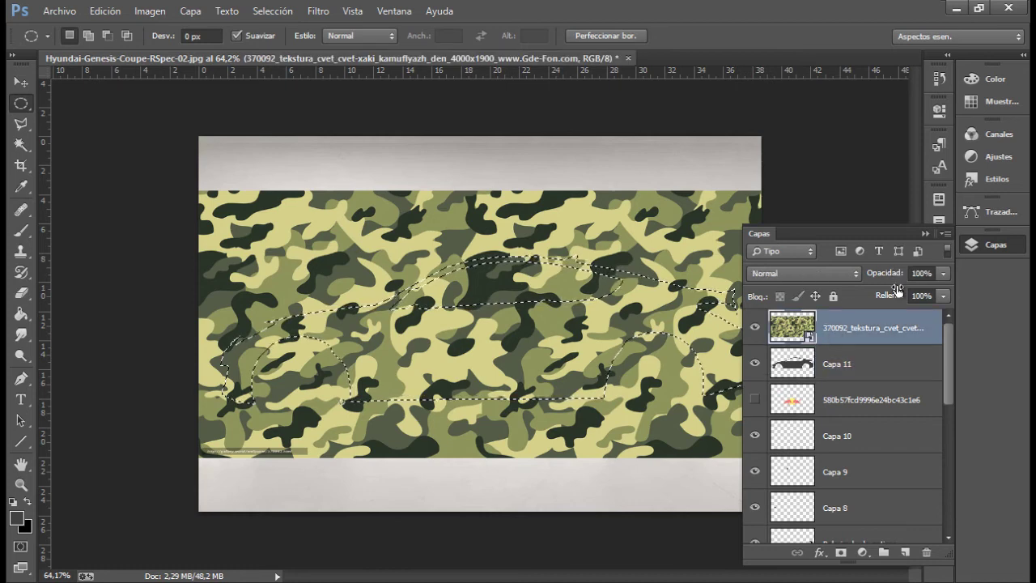
pyautogui.click(872, 364)
pyautogui.click(925, 233)
# - Invert the selection and ready a 96 px eraser on the camouflage layer
pyautogui.rightClick(586, 340)
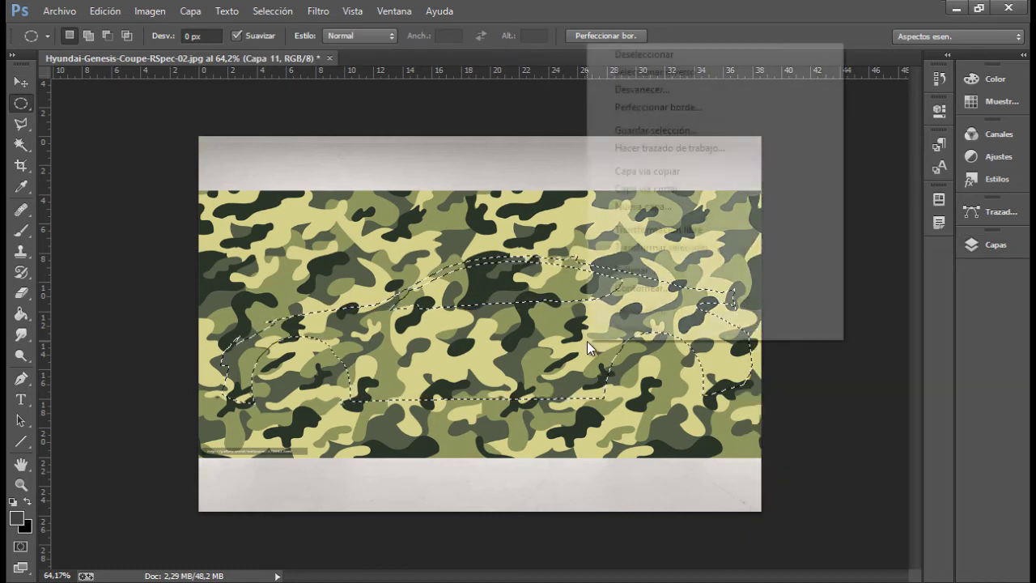
pyautogui.click(680, 72)
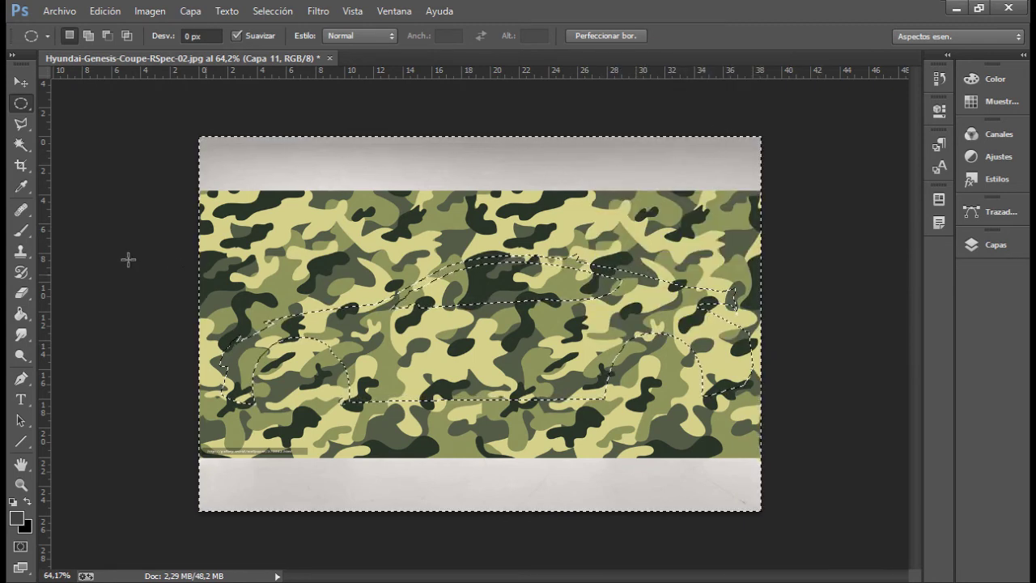
pyautogui.click(23, 297)
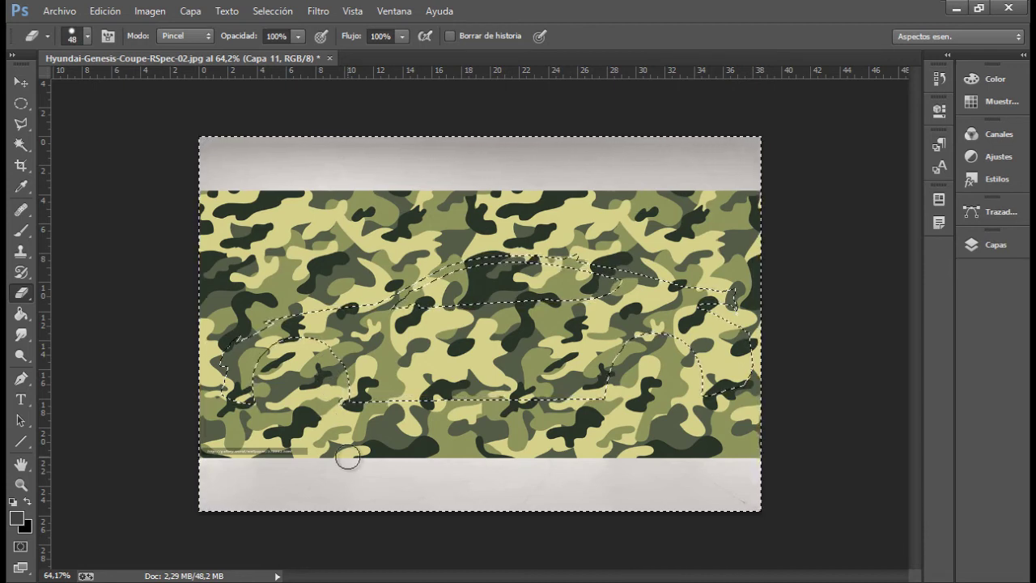
pyautogui.click(86, 36)
pyautogui.moveTo(136, 86); pyautogui.dragTo(145, 86)
pyautogui.click(87, 36)
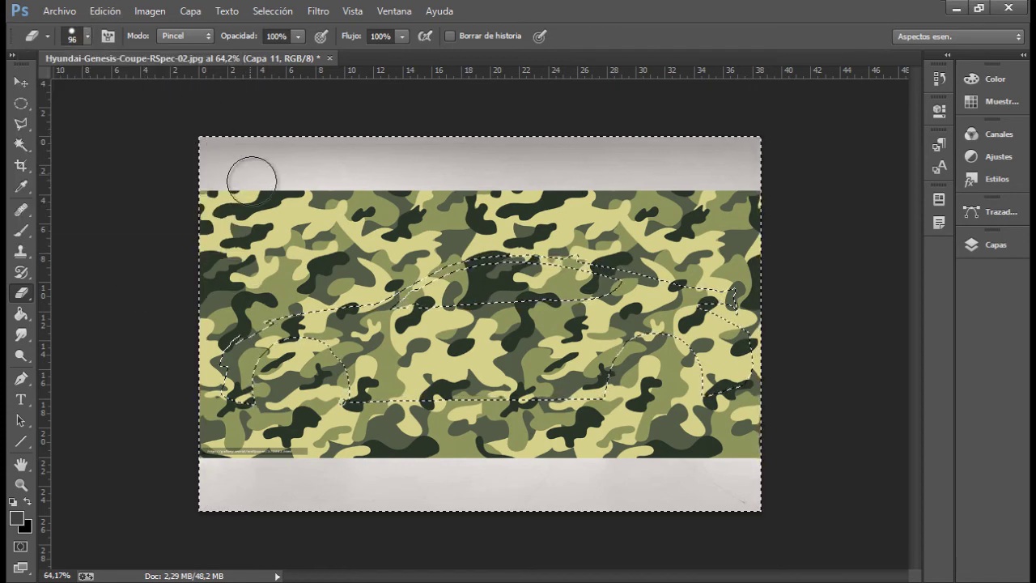
pyautogui.click(991, 244)
pyautogui.click(849, 336)
pyautogui.click(928, 234)
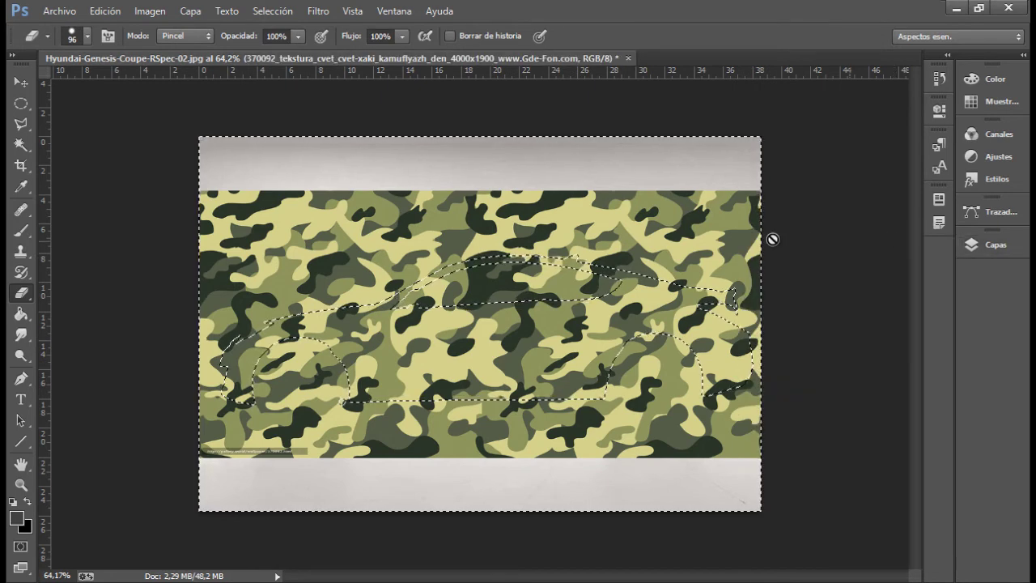
# - Rasterize the camouflage layer and erase it above the car and over the rear side window
pyautogui.click(226, 219)
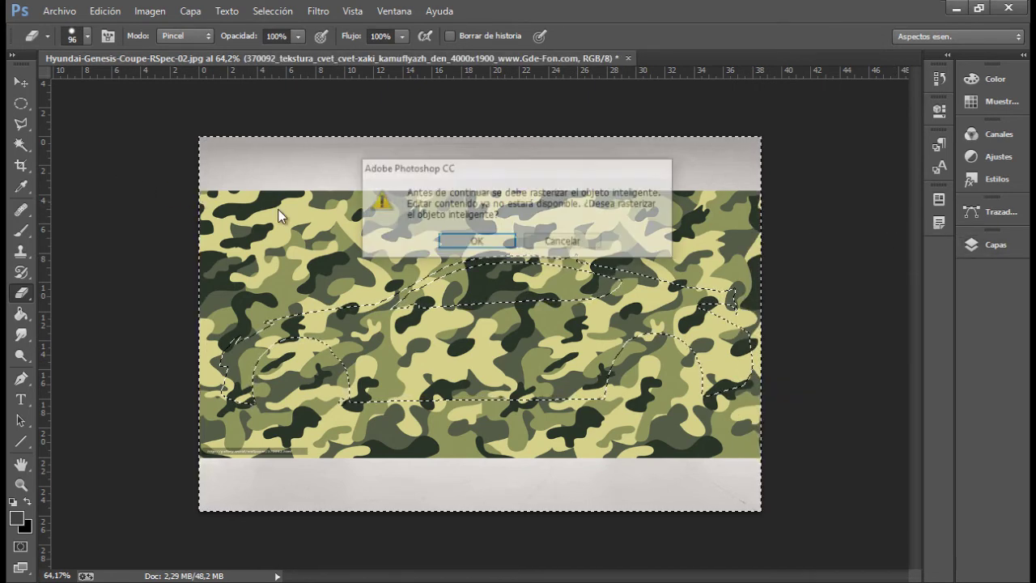
pyautogui.click(478, 245)
pyautogui.moveTo(174, 215)
pyautogui.mouseDown()
pyautogui.moveTo(374, 185)
pyautogui.moveTo(762, 197)
pyautogui.moveTo(614, 218)
pyautogui.mouseUp()
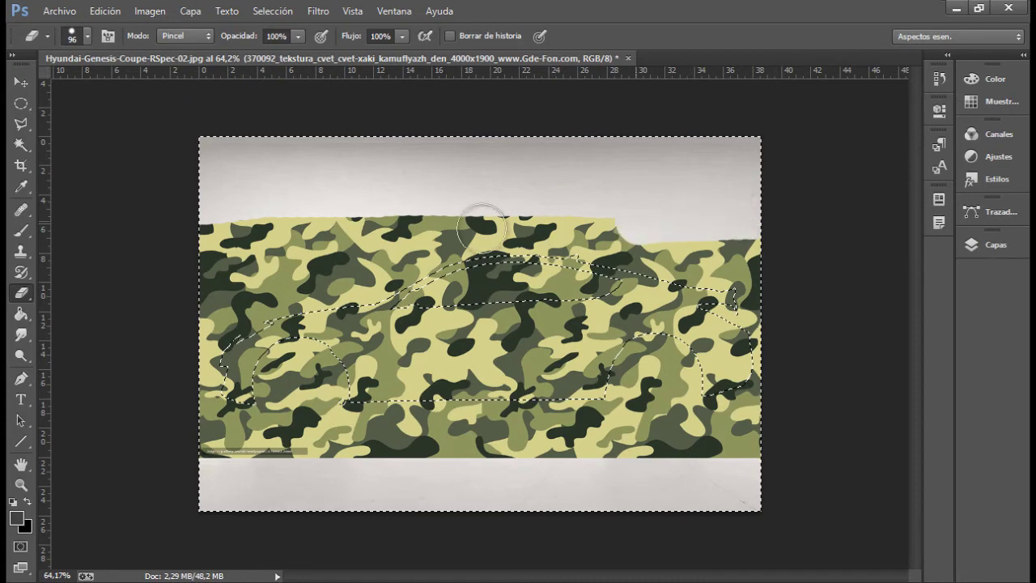
pyautogui.moveTo(481, 228)
pyautogui.mouseDown()
pyautogui.moveTo(137, 248)
pyautogui.moveTo(769, 254)
pyautogui.moveTo(864, 265)
pyautogui.moveTo(177, 302)
pyautogui.moveTo(698, 360)
pyautogui.moveTo(173, 386)
pyautogui.moveTo(533, 421)
pyautogui.moveTo(739, 462)
pyautogui.moveTo(289, 462)
pyautogui.moveTo(313, 451)
pyautogui.moveTo(261, 382)
pyautogui.moveTo(763, 381)
pyautogui.moveTo(769, 319)
pyautogui.mouseUp()
pyautogui.moveTo(625, 301)
pyautogui.mouseDown()
pyautogui.moveTo(486, 289)
pyautogui.moveTo(328, 333)
pyautogui.mouseUp()
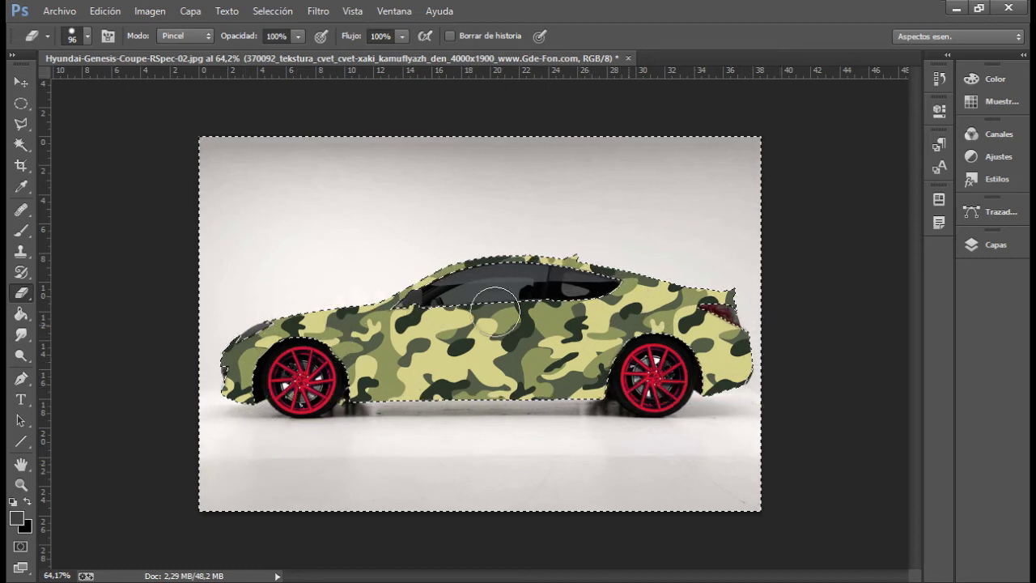
# - Remove leftover camouflage at the top-left corner with the polygonal lasso, then clear the selection
pyautogui.click(21, 124)
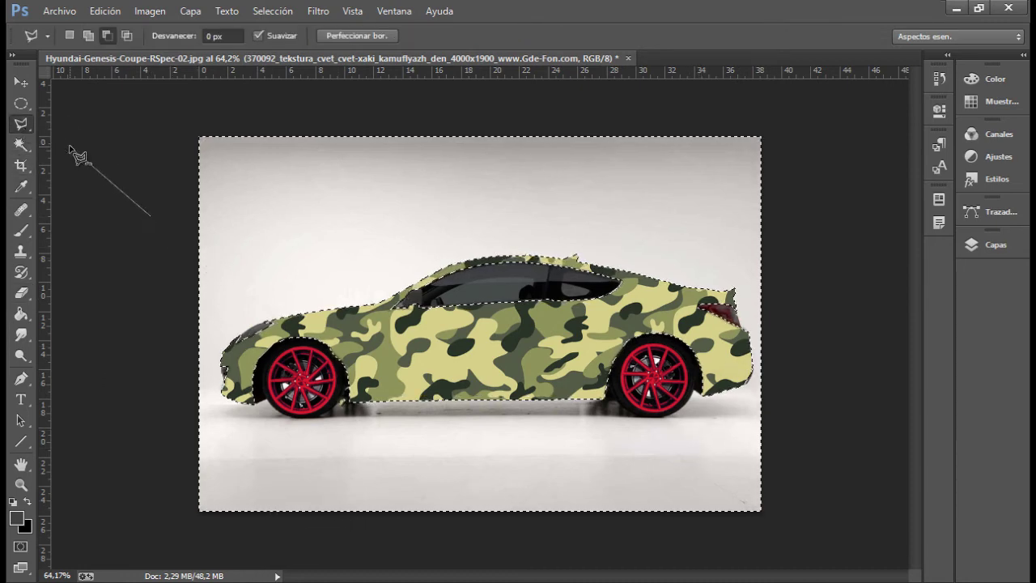
pyautogui.click(83, 129)
pyautogui.click(253, 214)
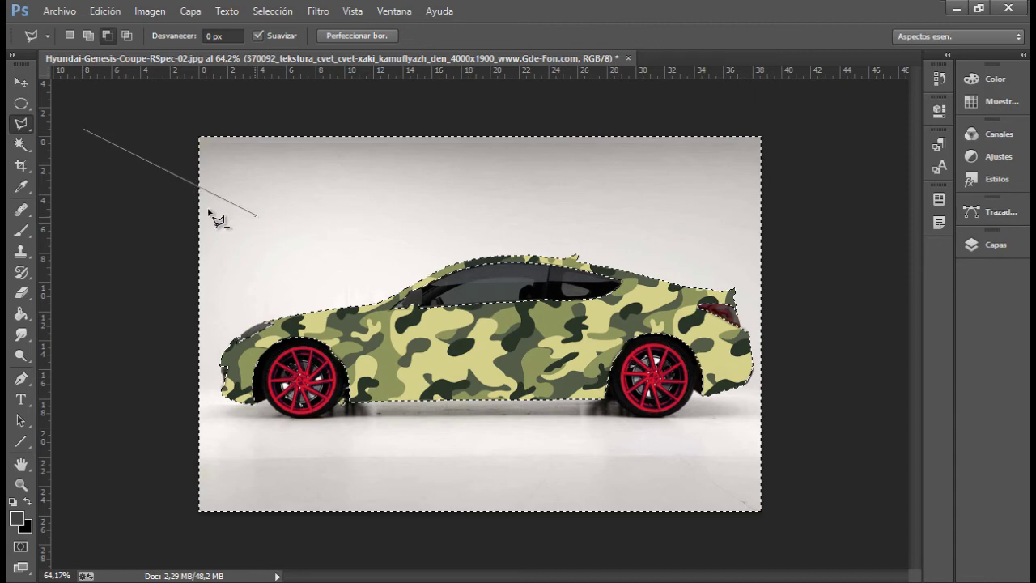
pyautogui.doubleClick(166, 190)
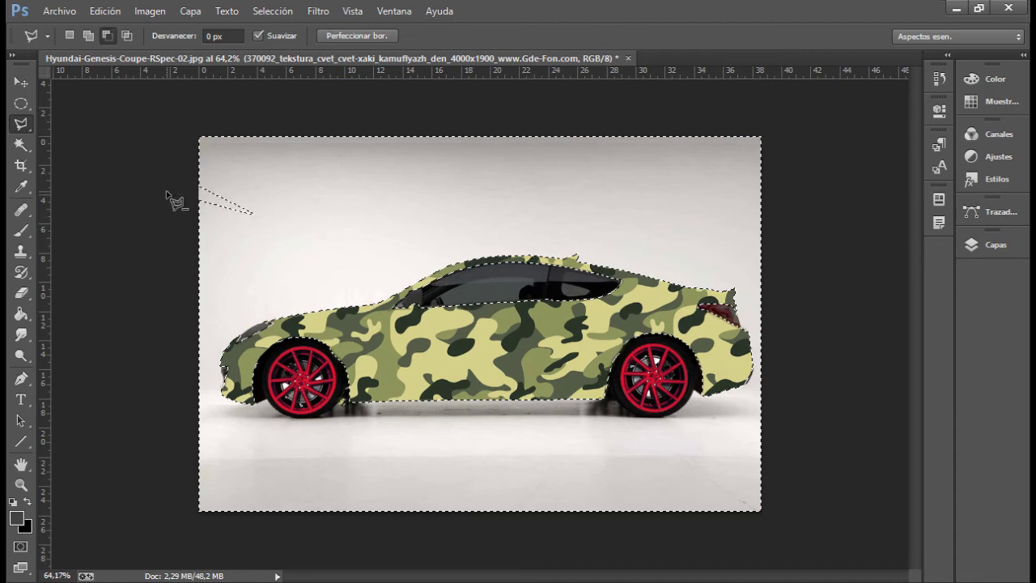
pyautogui.click(198, 132)
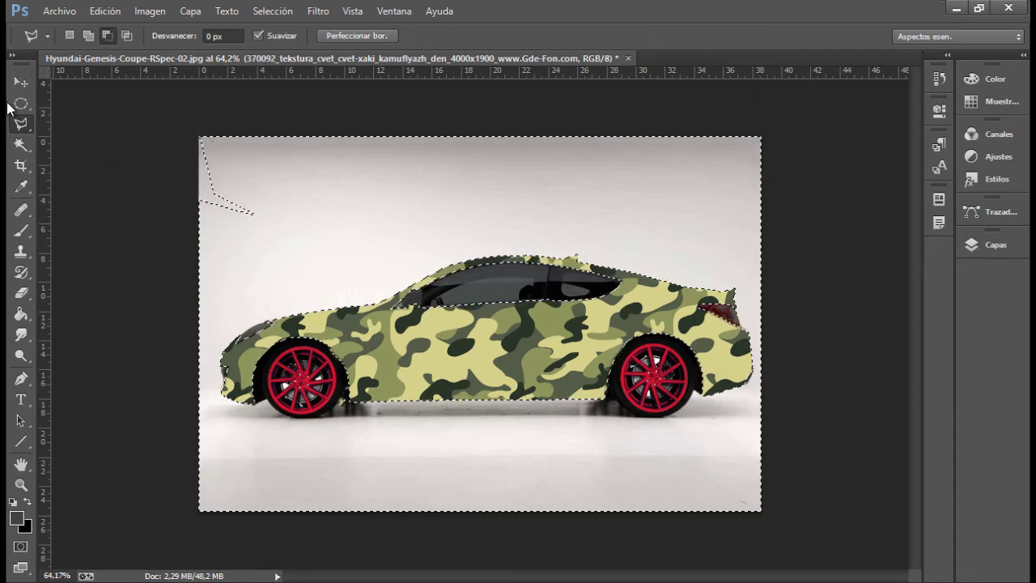
pyautogui.click(18, 104)
pyautogui.click(208, 197)
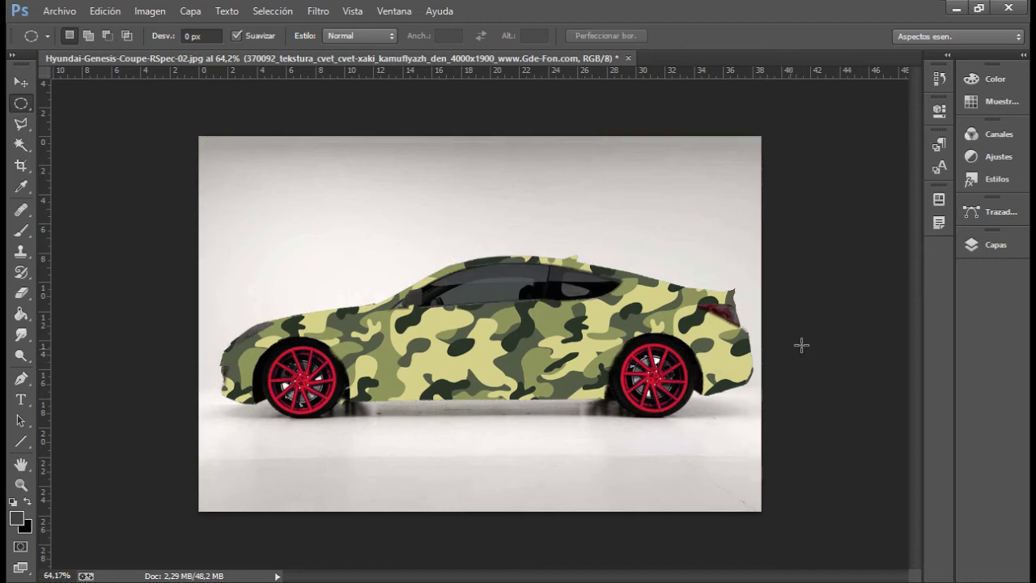
# - Set the camouflage layer's blend mode to Multiplicar
pyautogui.click(996, 245)
pyautogui.click(809, 274)
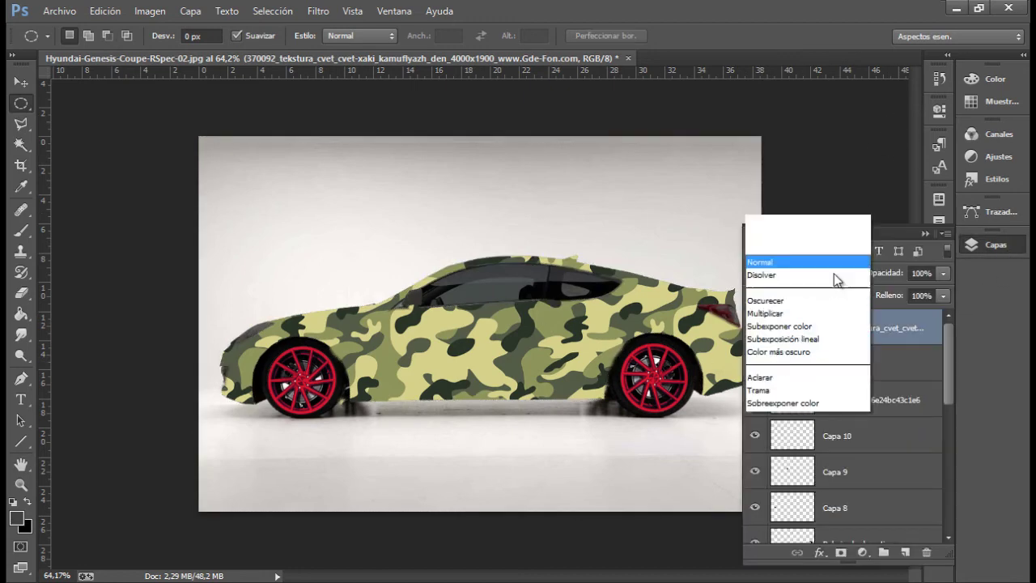
pyautogui.click(759, 8)
pyautogui.press('Down')
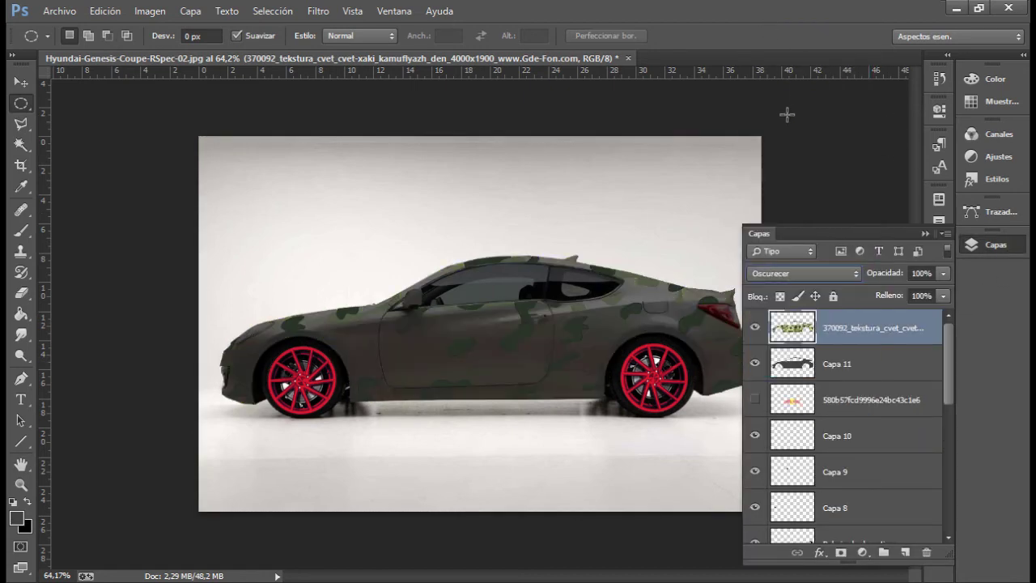
pyautogui.press('Down')
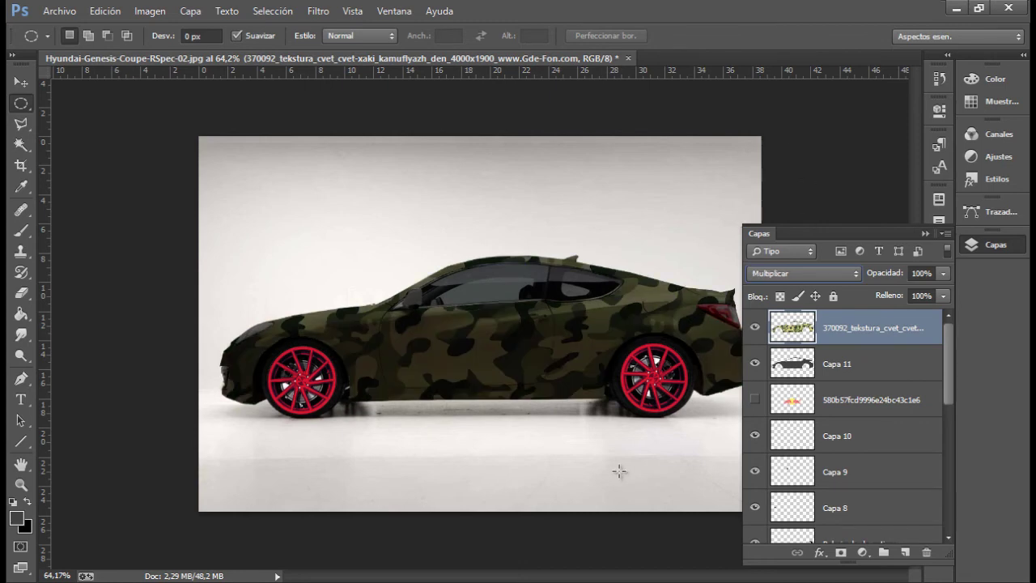
pyautogui.press('Down')
pyautogui.press('Up')
pyautogui.press('Down')
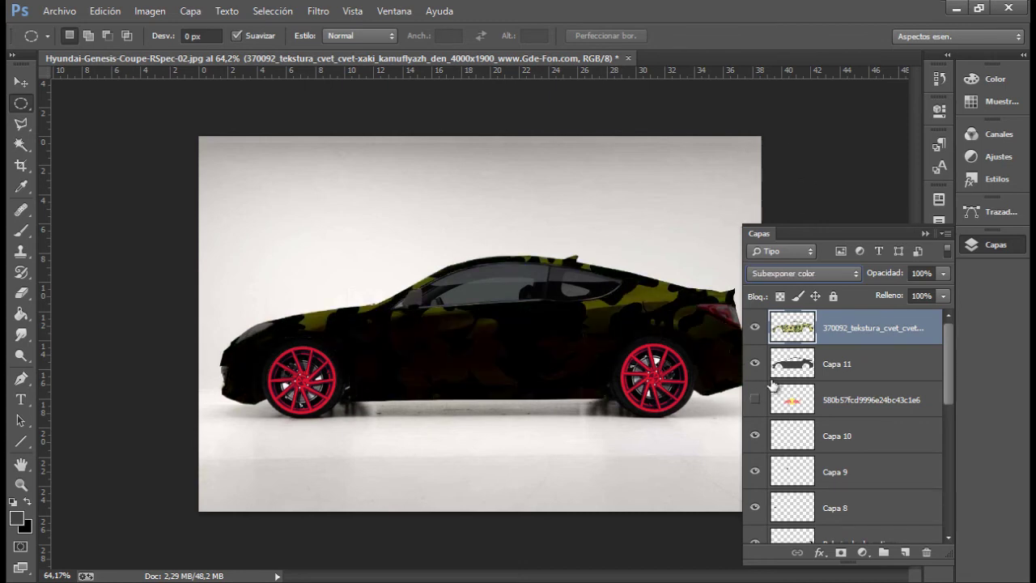
pyautogui.press('Up')
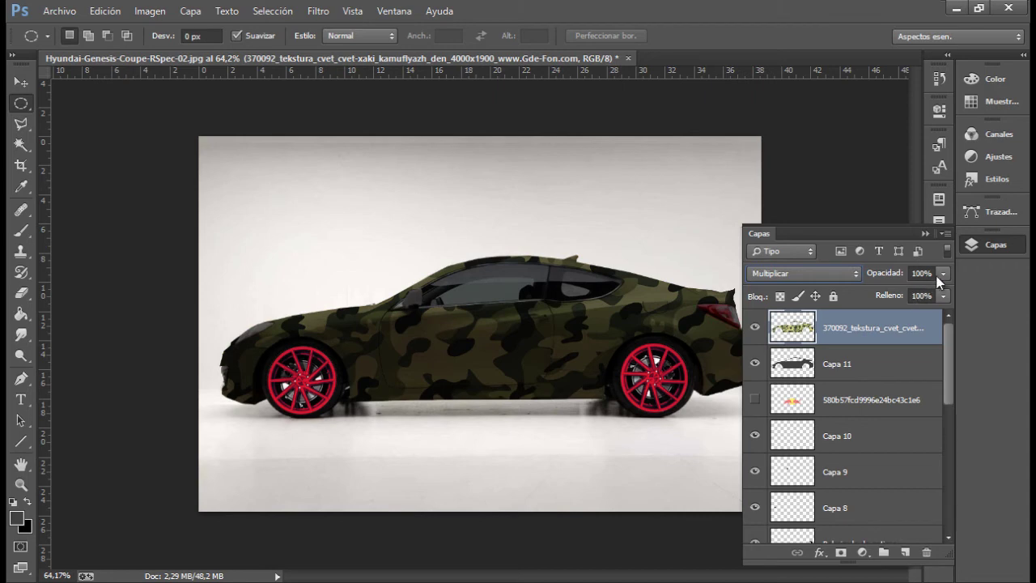
# - Hide Capa 11 and bring the camouflage layer's opacity back to 100%
pyautogui.click(942, 273)
pyautogui.moveTo(938, 291); pyautogui.dragTo(926, 295)
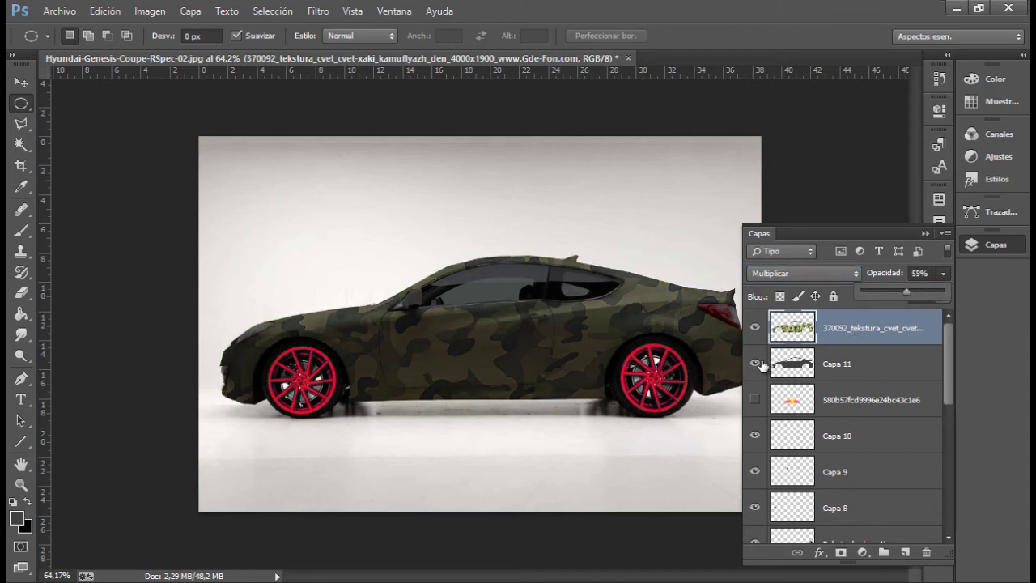
pyautogui.click(755, 364)
pyautogui.click(940, 274)
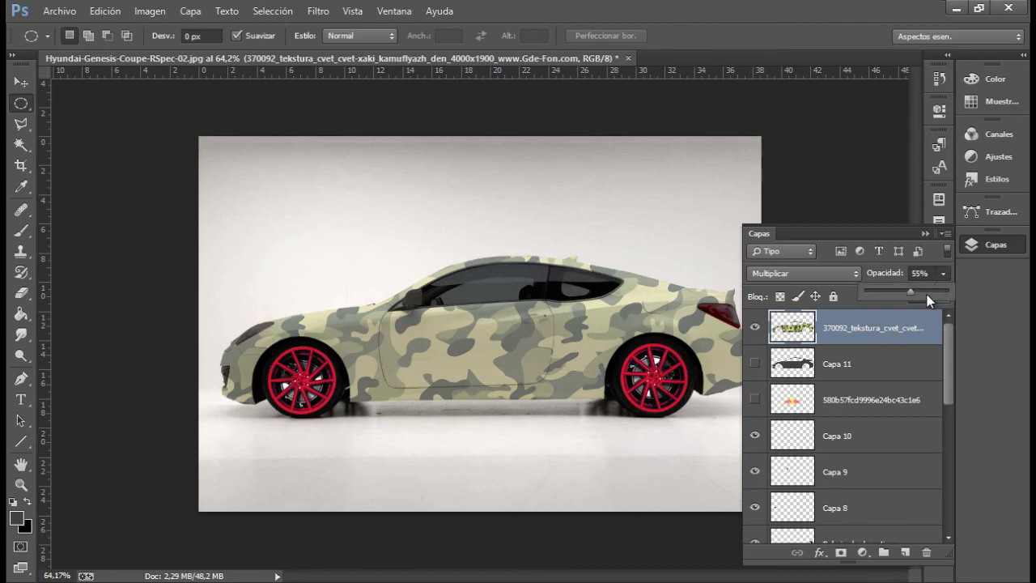
pyautogui.moveTo(909, 292); pyautogui.dragTo(934, 296)
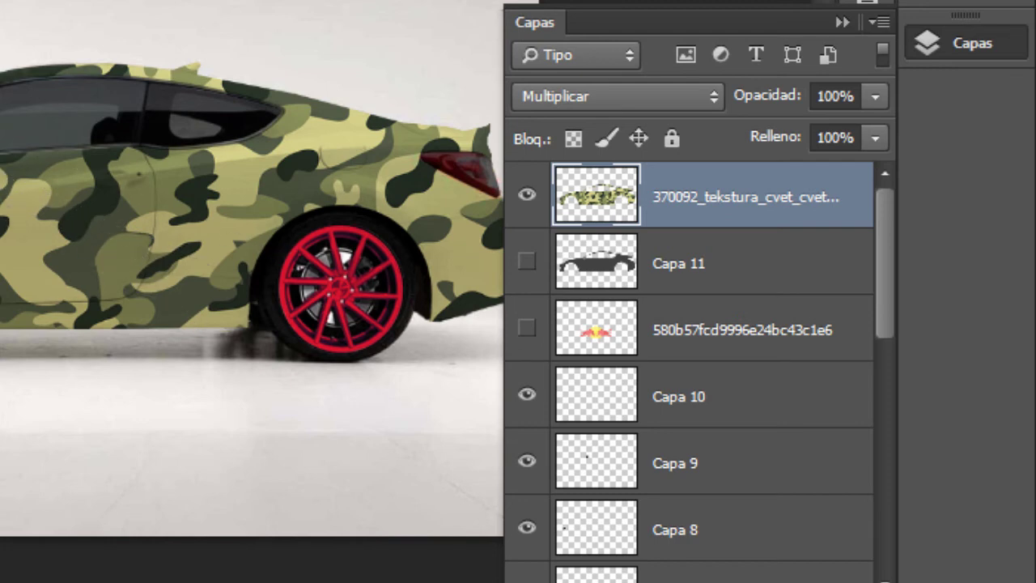
# - Move the Red Bull layer to the top, make it visible, and set its blend mode to Normal
pyautogui.moveTo(736, 356); pyautogui.dragTo(719, 182)
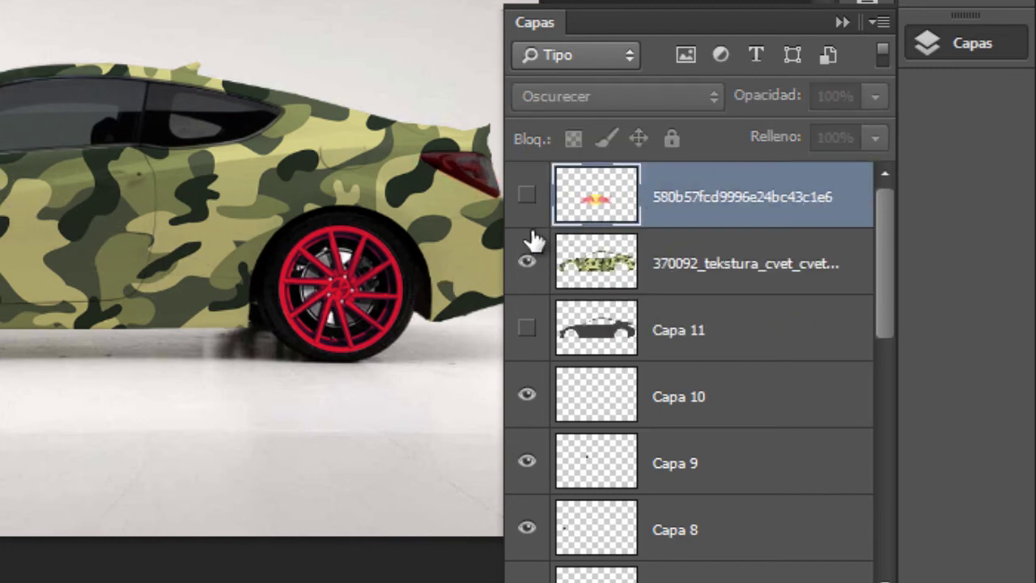
pyautogui.click(527, 195)
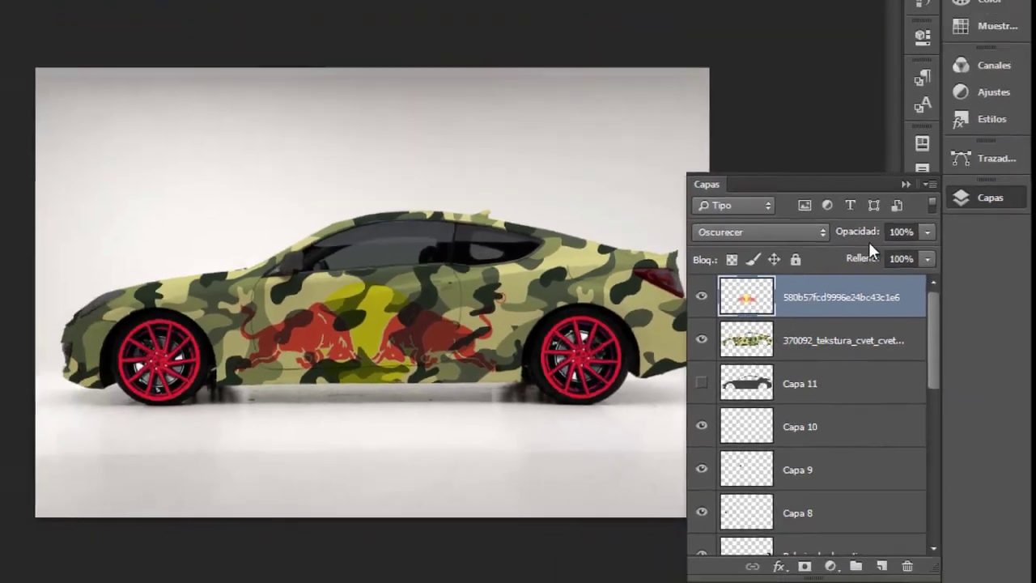
pyautogui.click(849, 268)
pyautogui.click(781, 13)
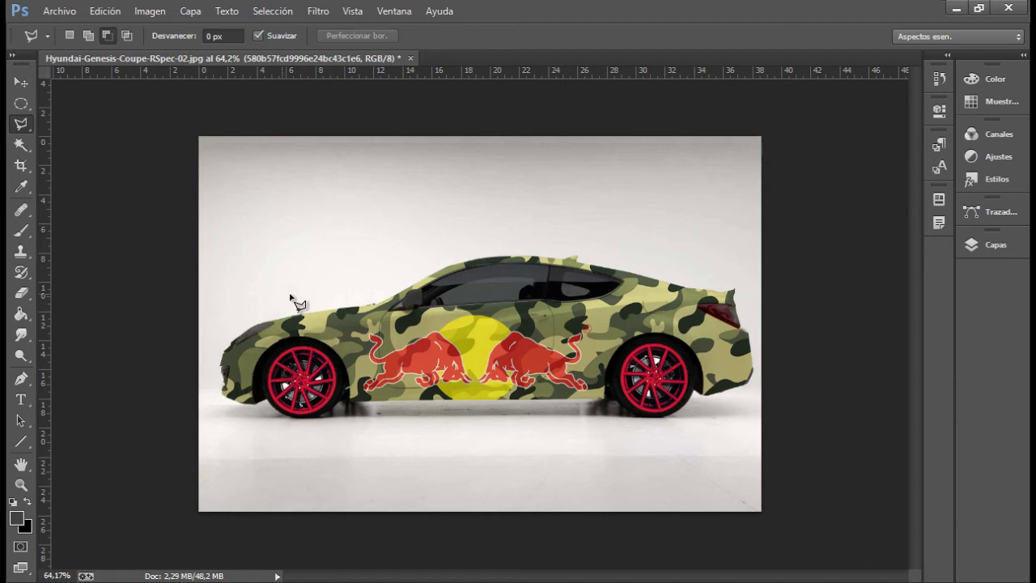
# - Zoom in and out around the door to check the logo over the camouflage
pyautogui.moveTo(445, 280); pyautogui.dragTo(681, 287)
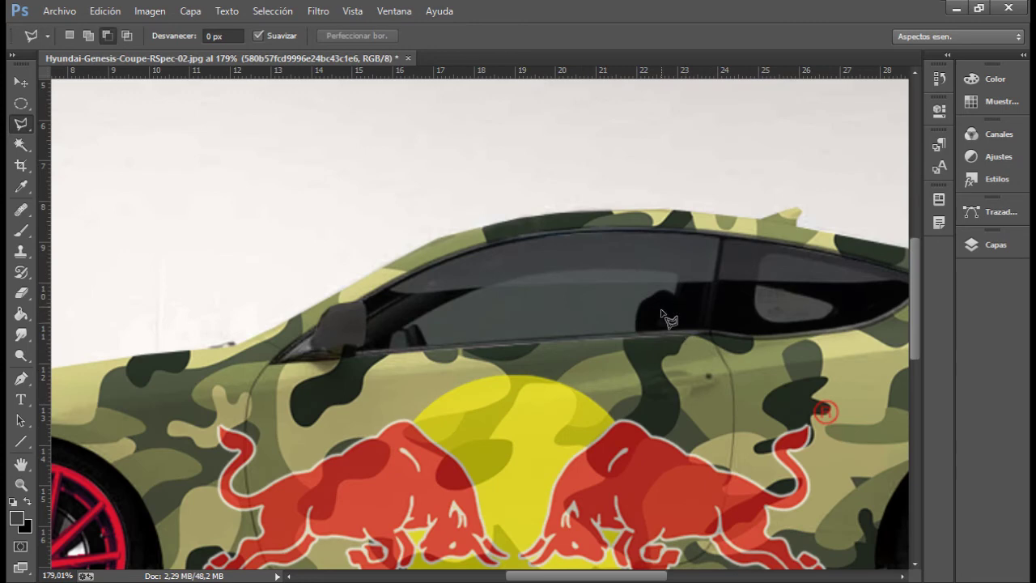
pyautogui.moveTo(613, 348); pyautogui.dragTo(558, 350)
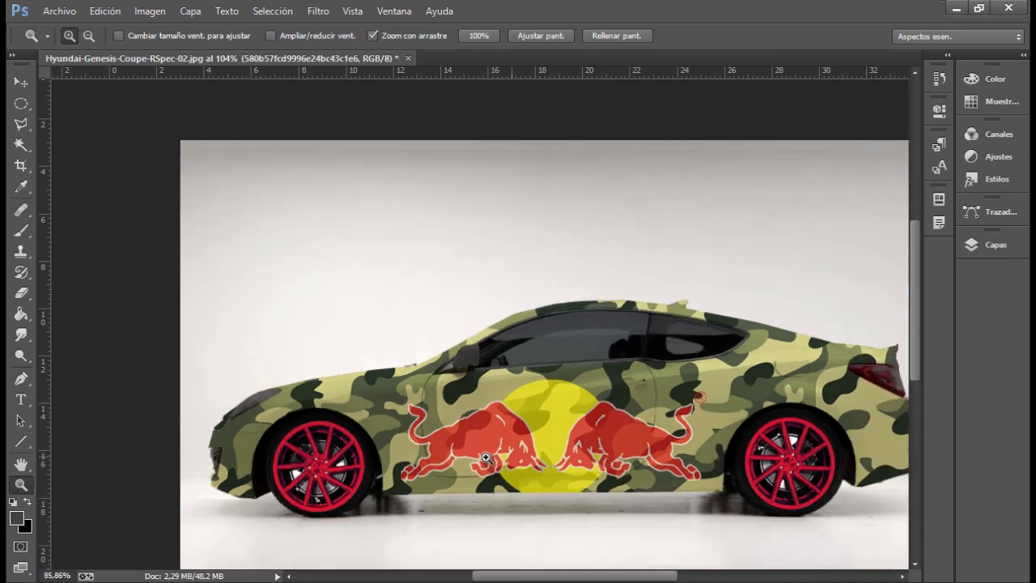
pyautogui.moveTo(528, 464); pyautogui.dragTo(476, 461)
pyautogui.click(476, 462)
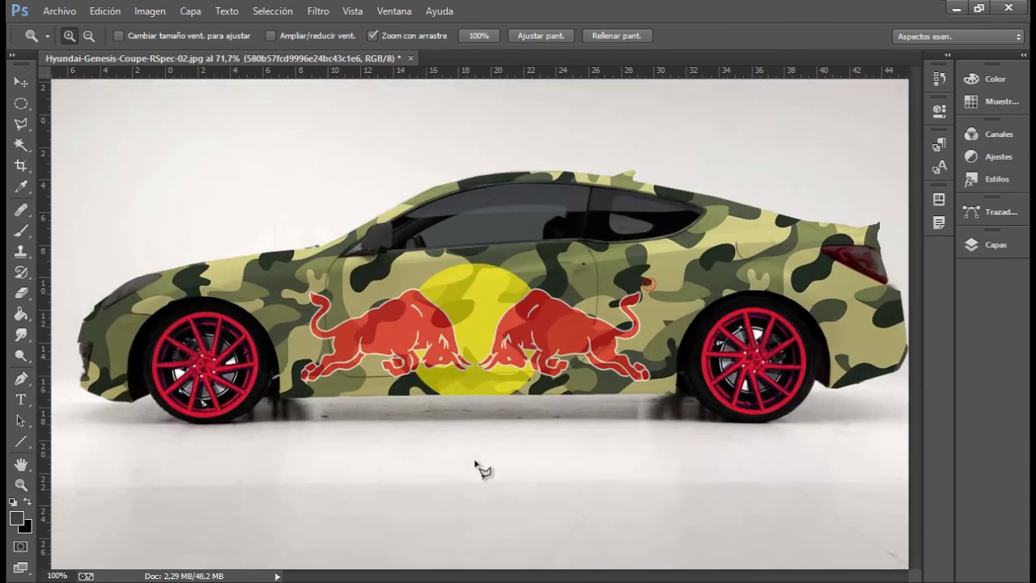
pyautogui.click(483, 459)
pyautogui.scroll(-2, 483, 459)
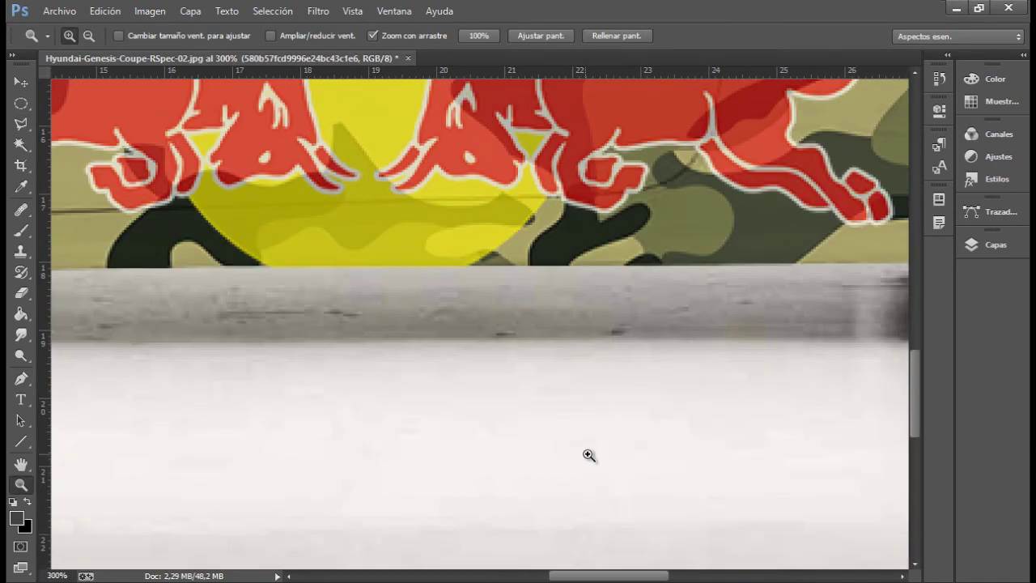
pyautogui.moveTo(657, 385); pyautogui.dragTo(564, 399)
pyautogui.press('l')
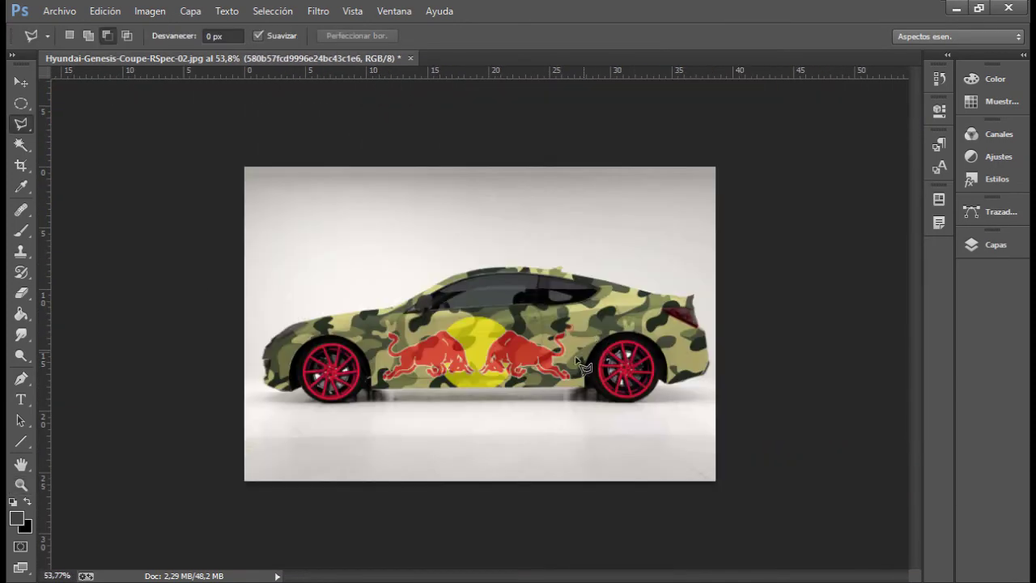
pyautogui.moveTo(551, 330); pyautogui.dragTo(602, 365)
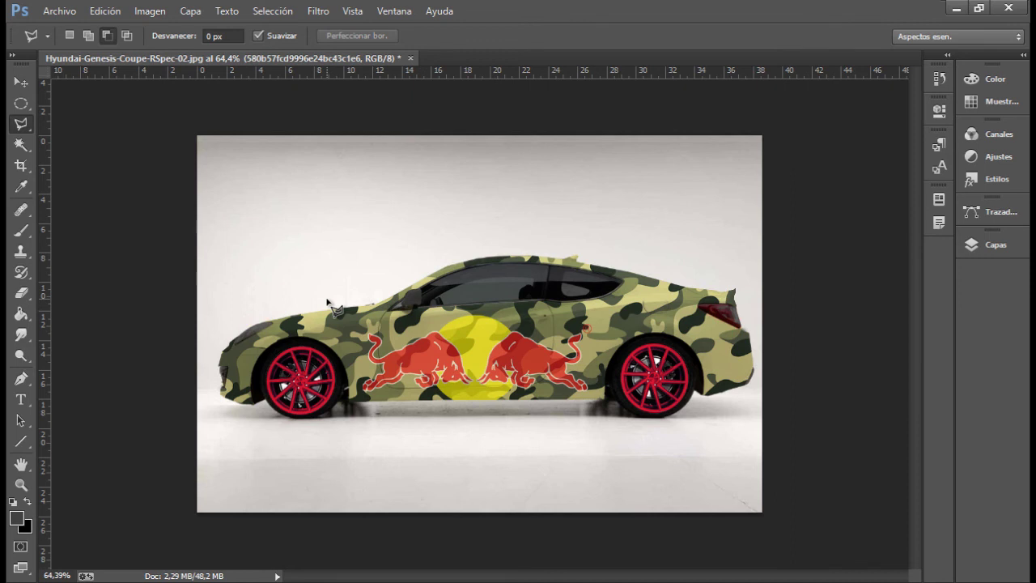
# - In Chrome, browse the 'hyundai genesis coupe' image results, previewing the red and black coupe photos
pyautogui.hotkey('alt', 'Tab')
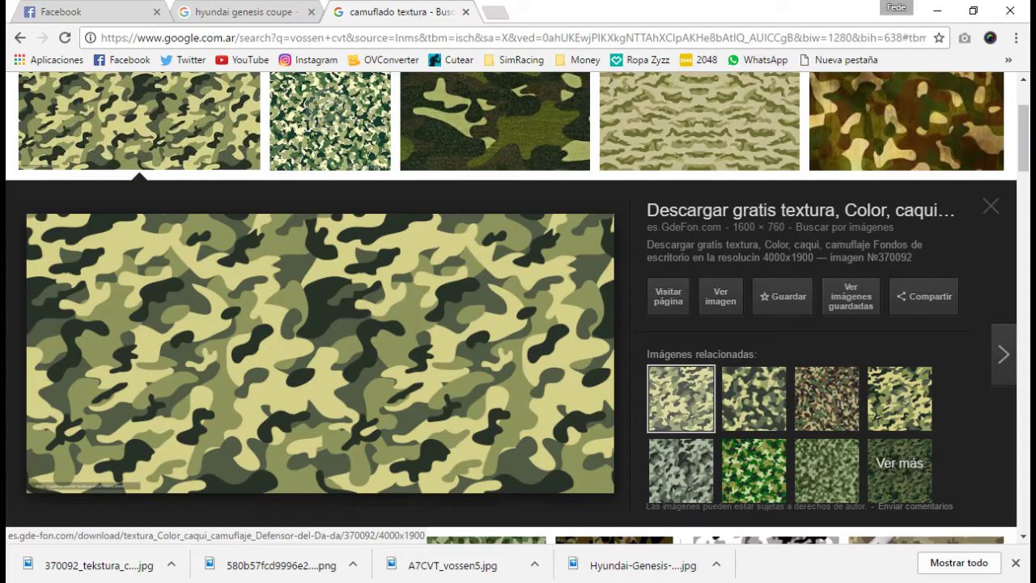
pyautogui.click(227, 10)
pyautogui.scroll(-5, 335, 259)
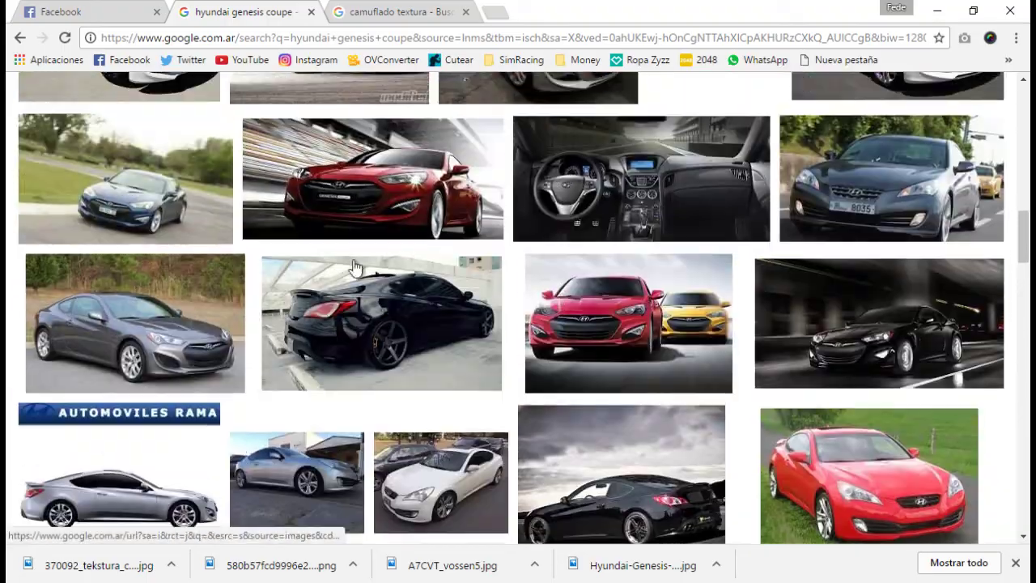
pyautogui.scroll(2, 368, 348)
pyautogui.scroll(-2, 366, 356)
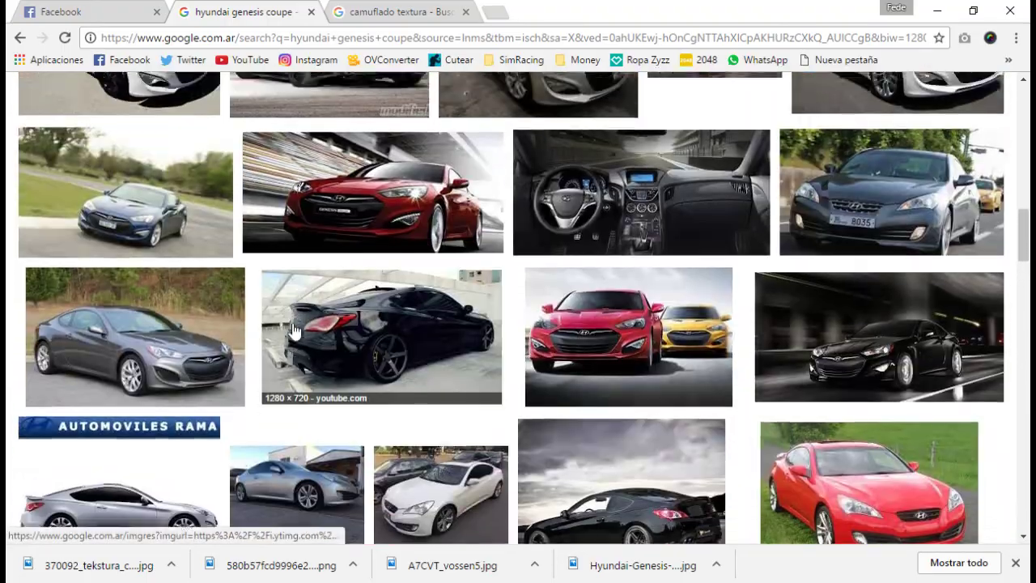
pyautogui.scroll(2, 364, 348)
pyautogui.click(363, 338)
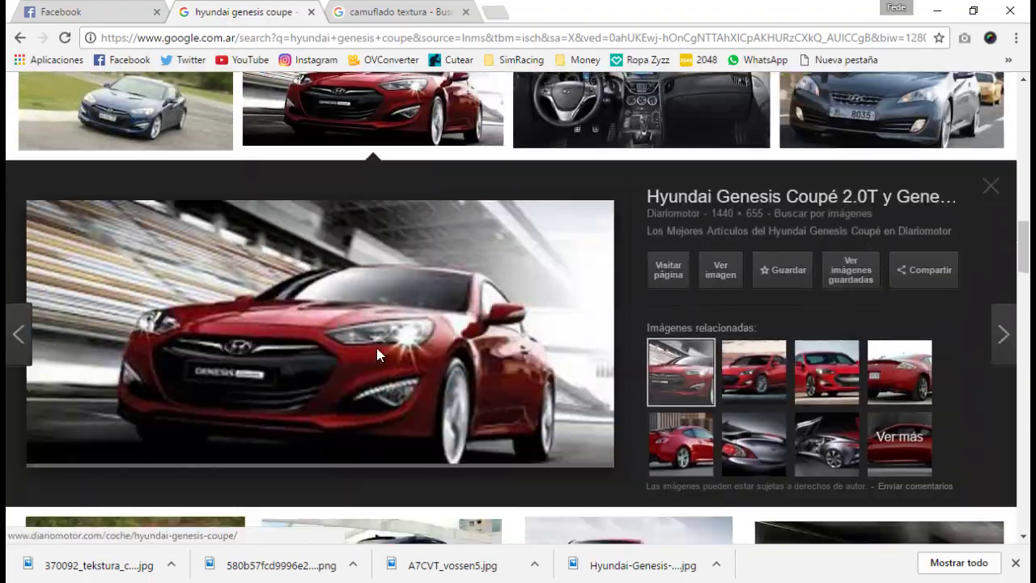
pyautogui.scroll(-5, 356, 336)
pyautogui.scroll(3, 299, 354)
pyautogui.click(299, 354)
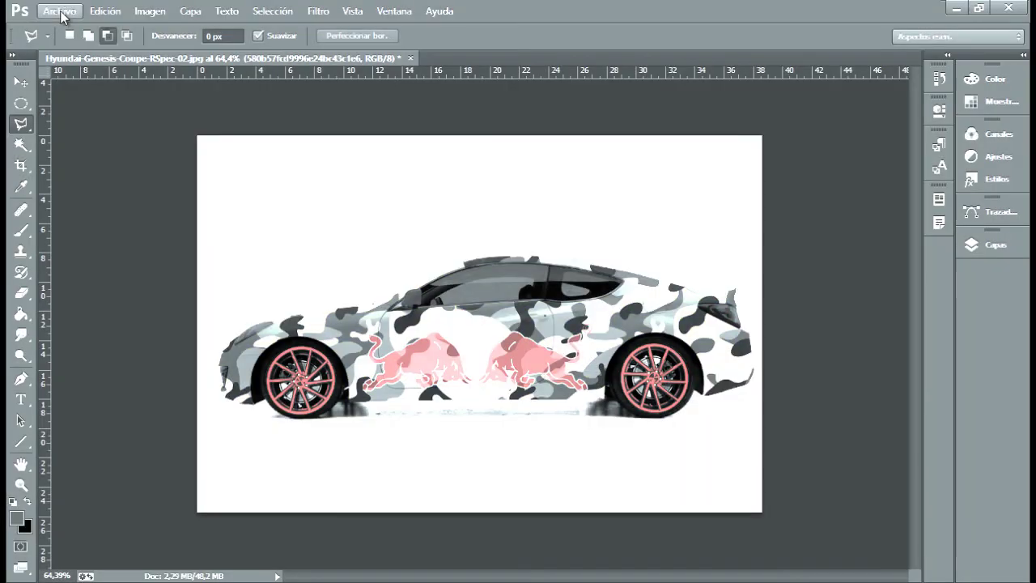
# - Use Guardar como to save the image with JPEG chosen as the file type
pyautogui.click(61, 12)
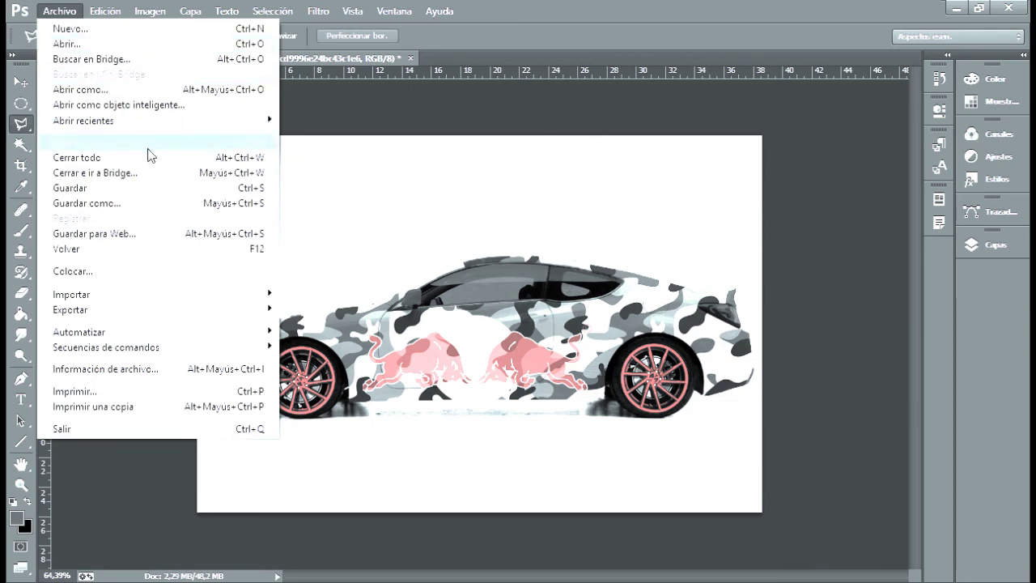
pyautogui.click(83, 205)
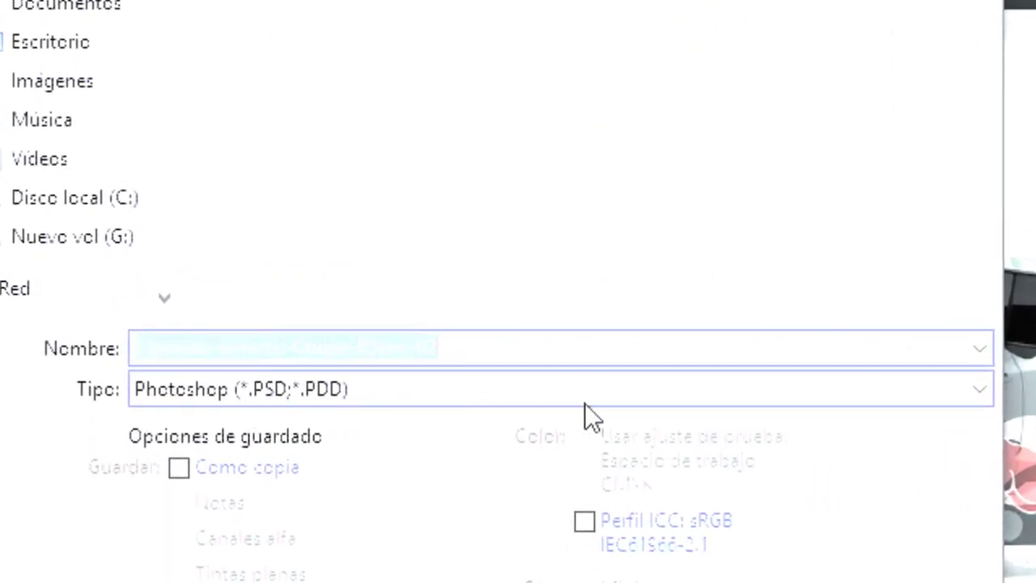
pyautogui.click(665, 381)
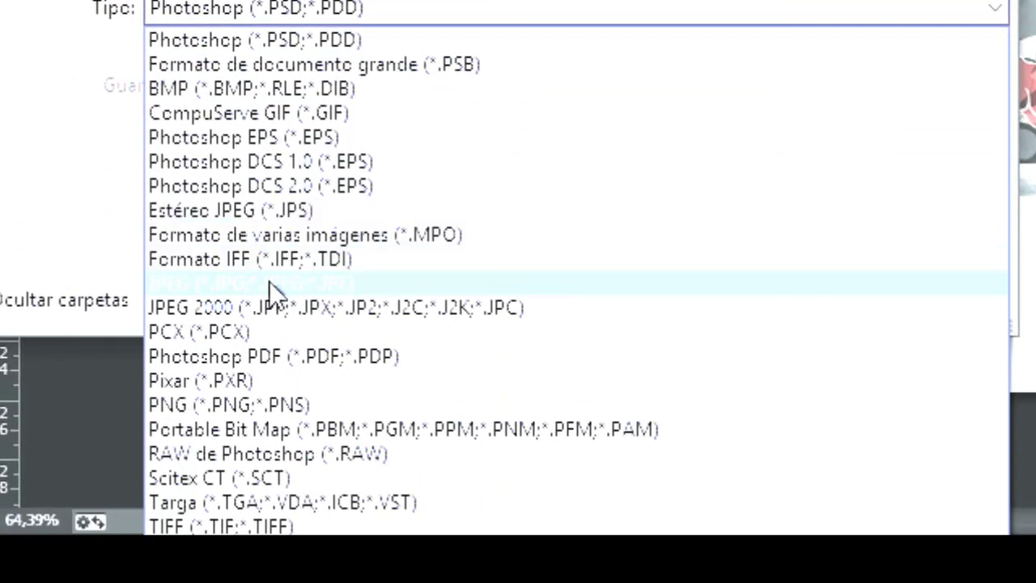
pyautogui.click(269, 282)
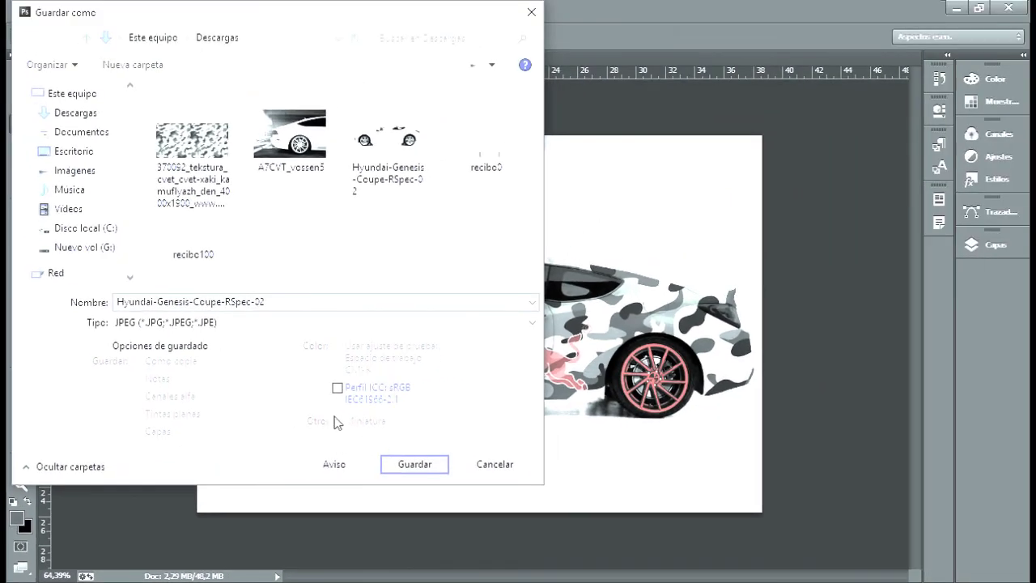
pyautogui.click(412, 464)
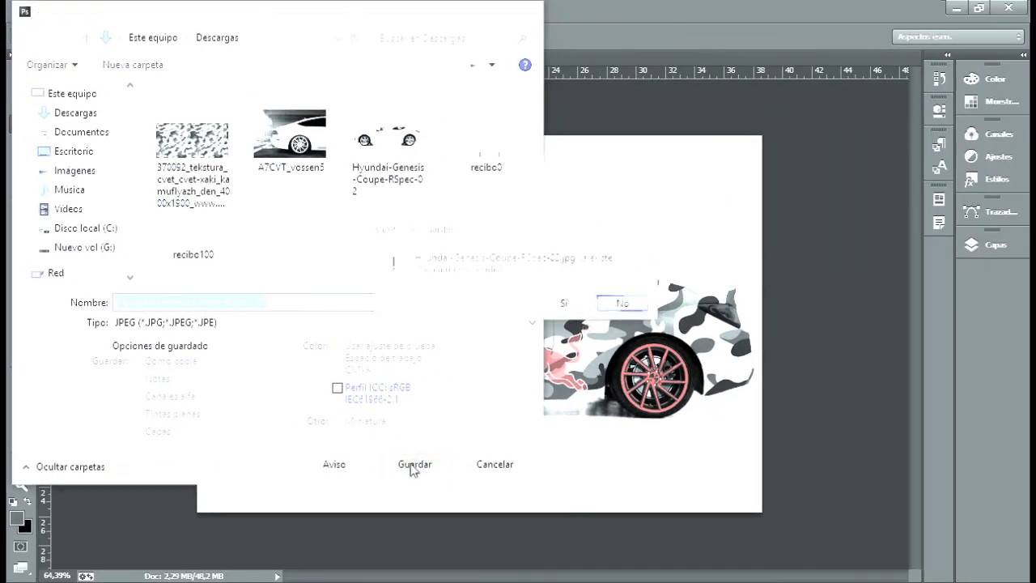
# - Decline replacing the existing JPEG, change the file name, and save under the new name
pyautogui.click(624, 305)
pyautogui.click(342, 301)
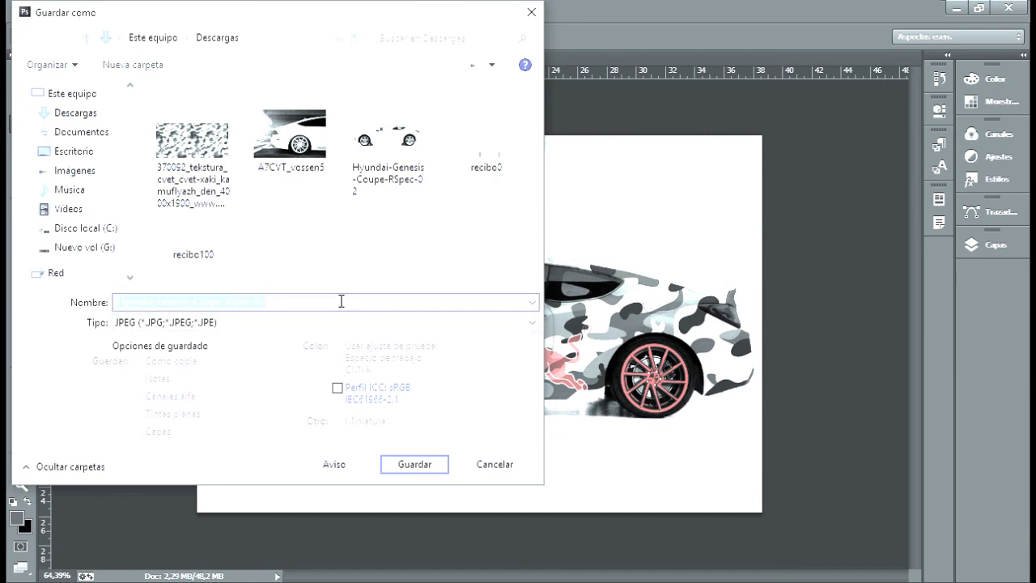
pyautogui.write('111')
pyautogui.click(413, 464)
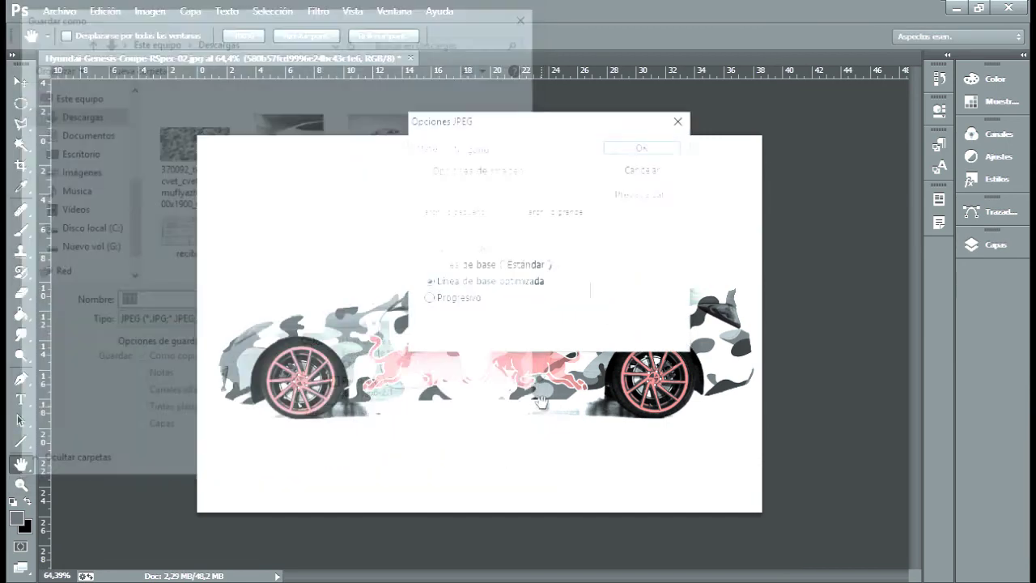